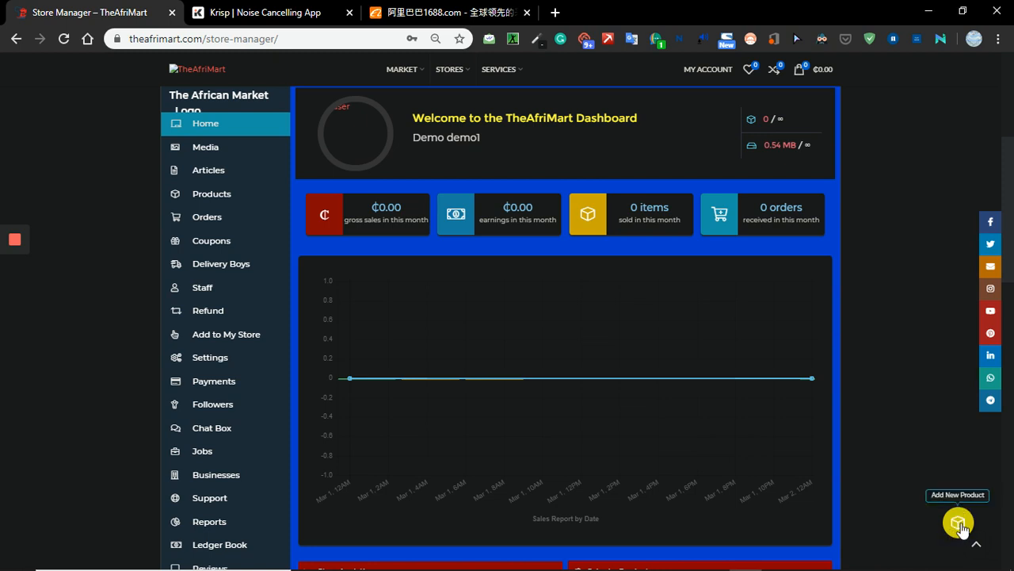
# Start a new product of type Variable Product titled "Ulta-thin 2.4G wireless mouse" and continue to its taxonomies.
pyautogui.click(959, 525)
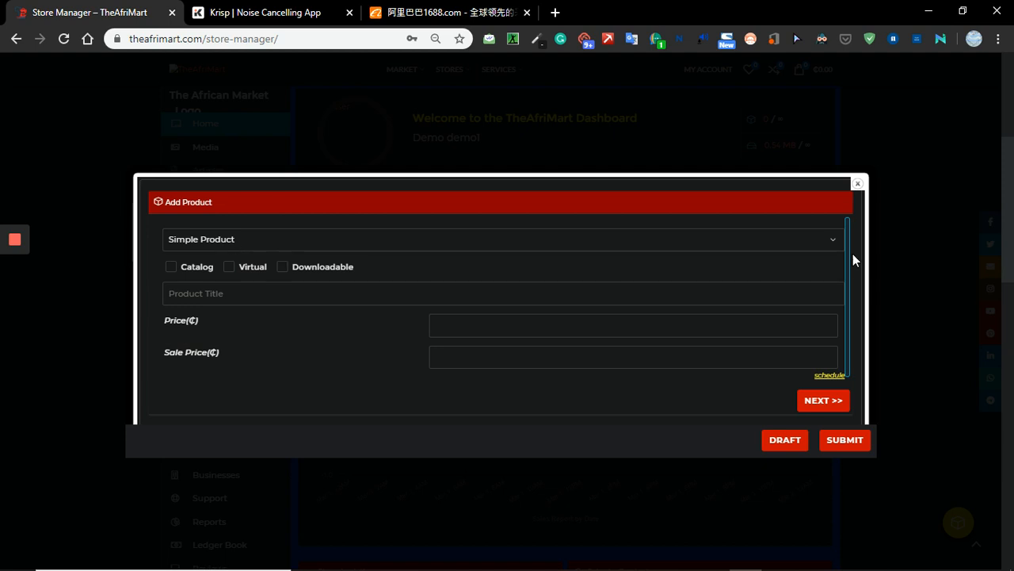
pyautogui.click(832, 241)
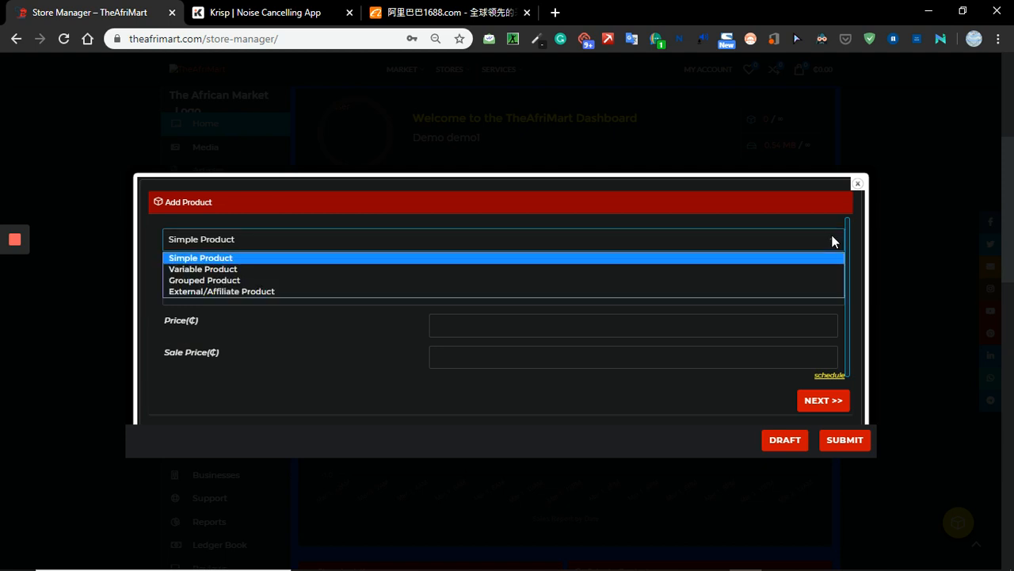
pyautogui.click(228, 271)
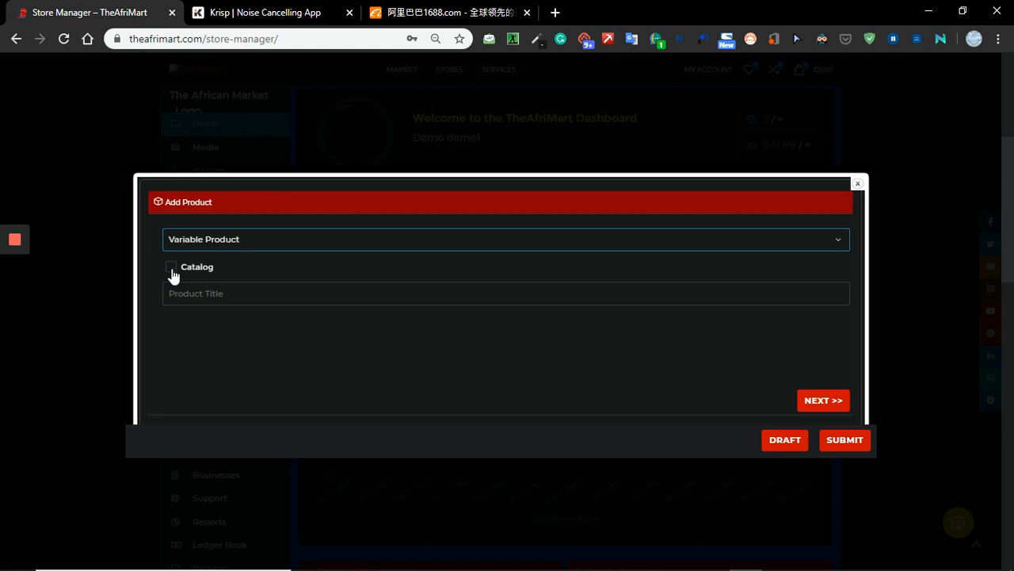
pyautogui.click(205, 294)
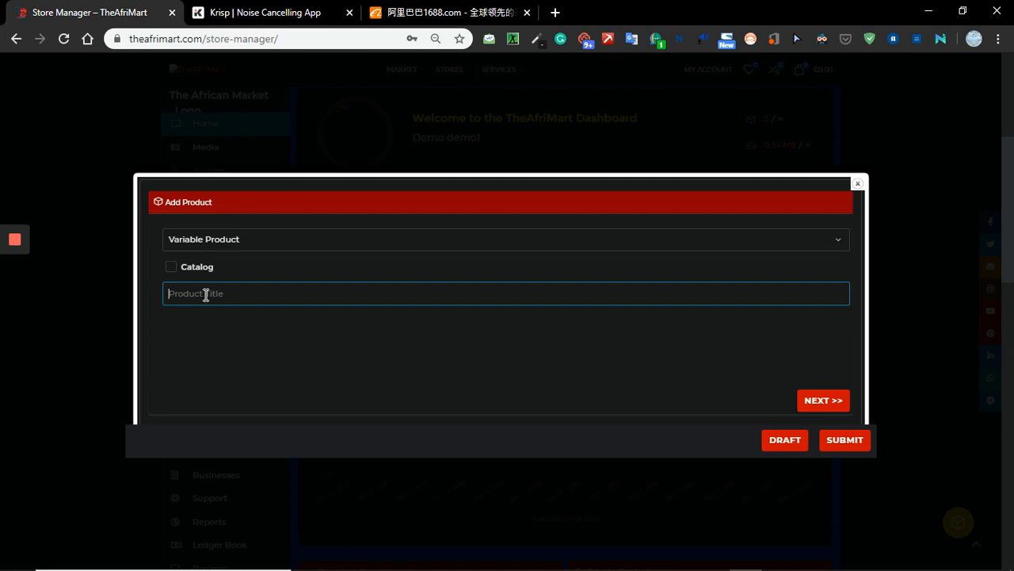
pyautogui.write('Ulta-thin 2.4G wireless mouse')
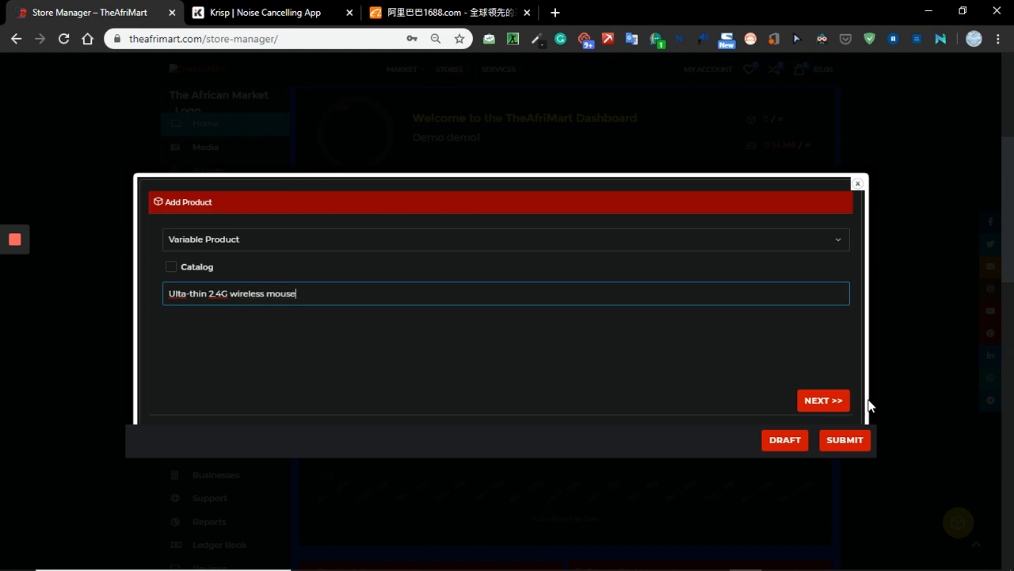
pyautogui.click(819, 403)
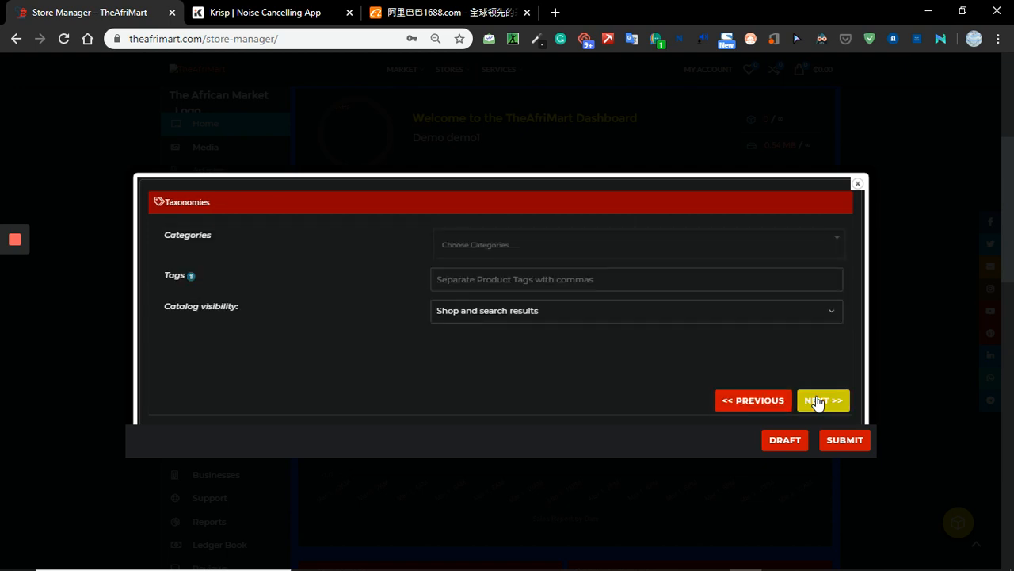
# Assign the product to the Electronics and General goods categories.
pyautogui.click(583, 258)
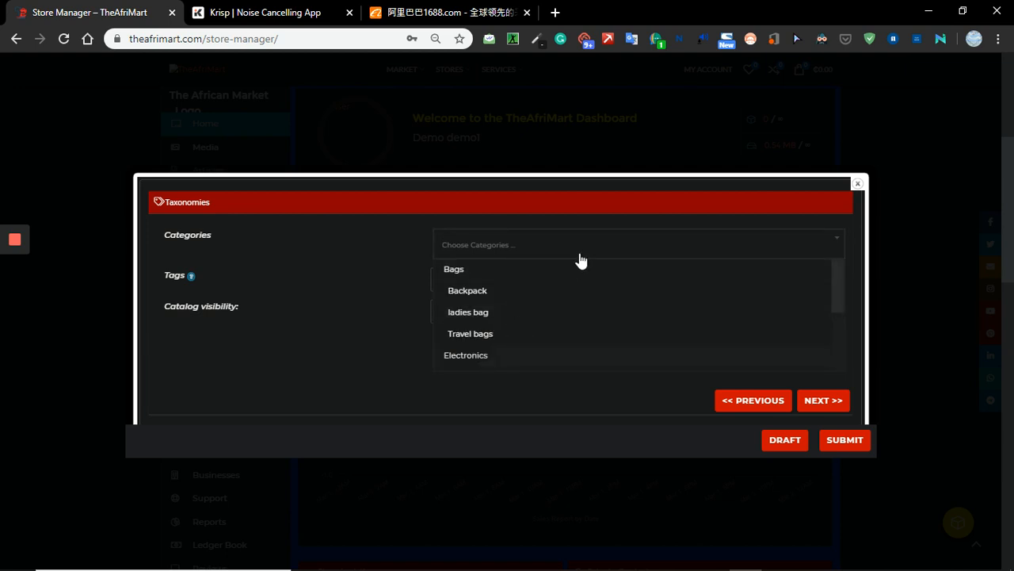
pyautogui.press('Return')
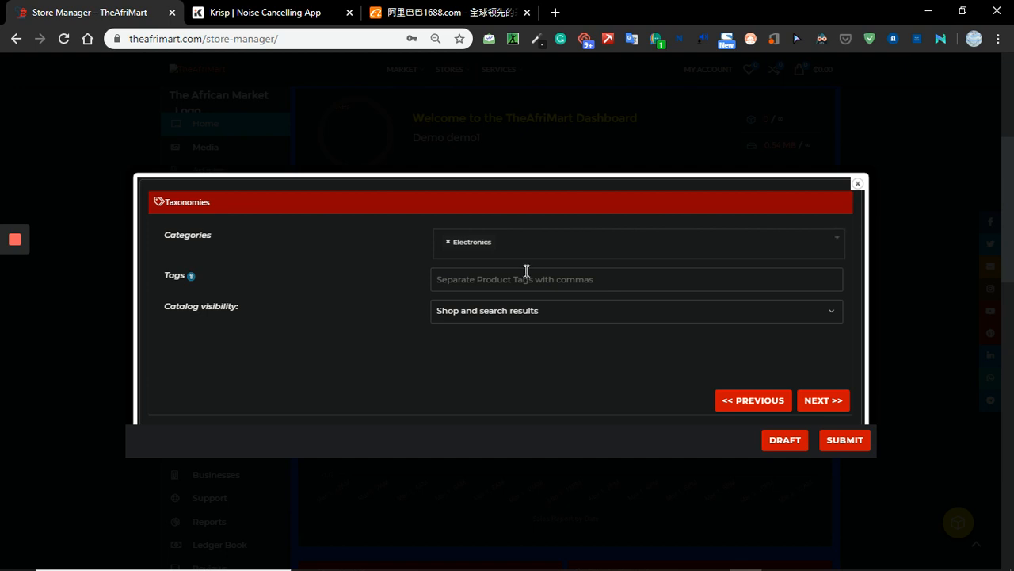
pyautogui.click(513, 248)
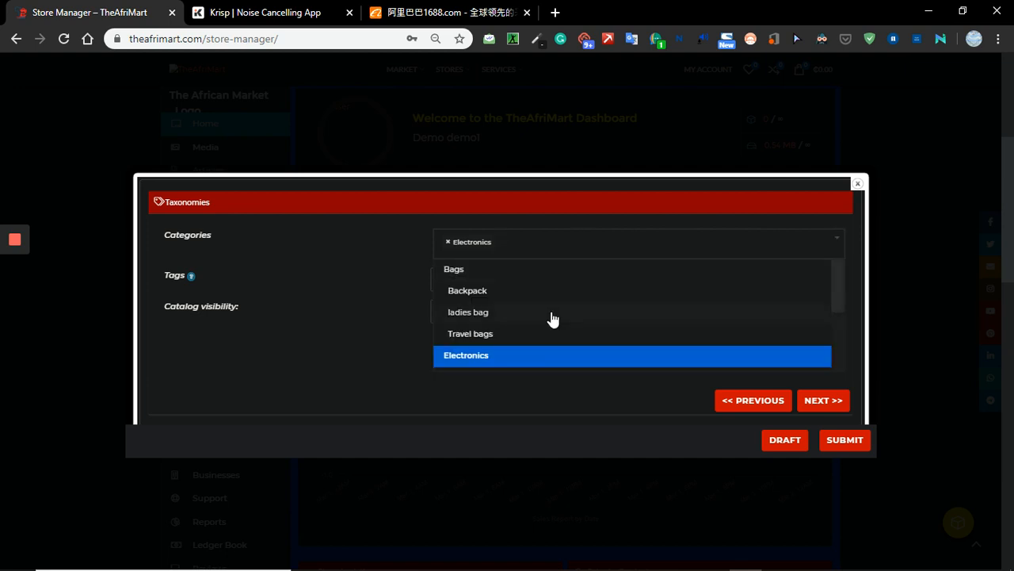
pyautogui.scroll(-3, 550, 325)
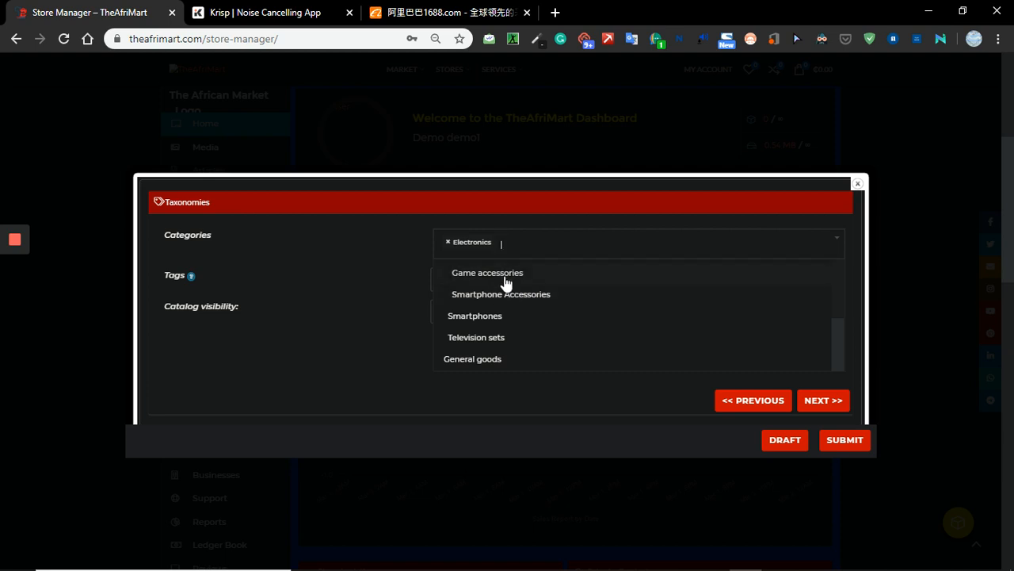
pyautogui.click(496, 360)
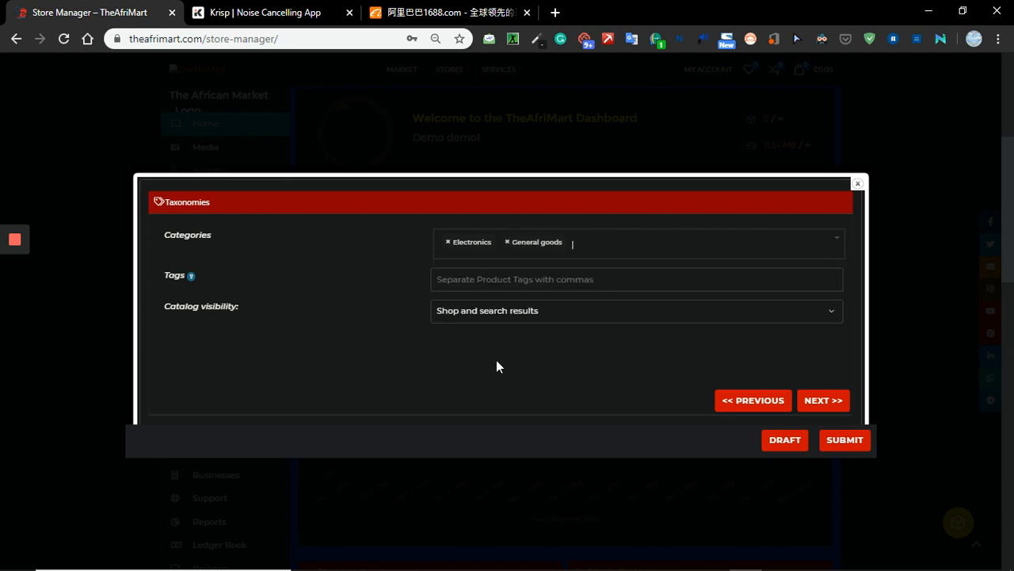
# Enter the product tags "wireless mouse, Bluetooth mouse, laptop mouse, laptop wireless mouse", correcting any misspelled words.
pyautogui.click(519, 284)
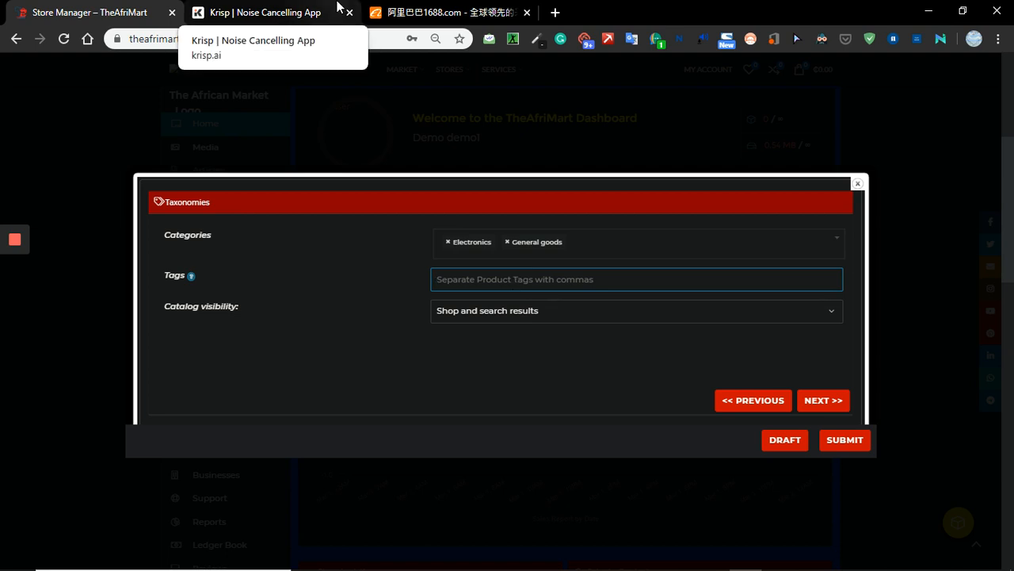
pyautogui.write('wirless')
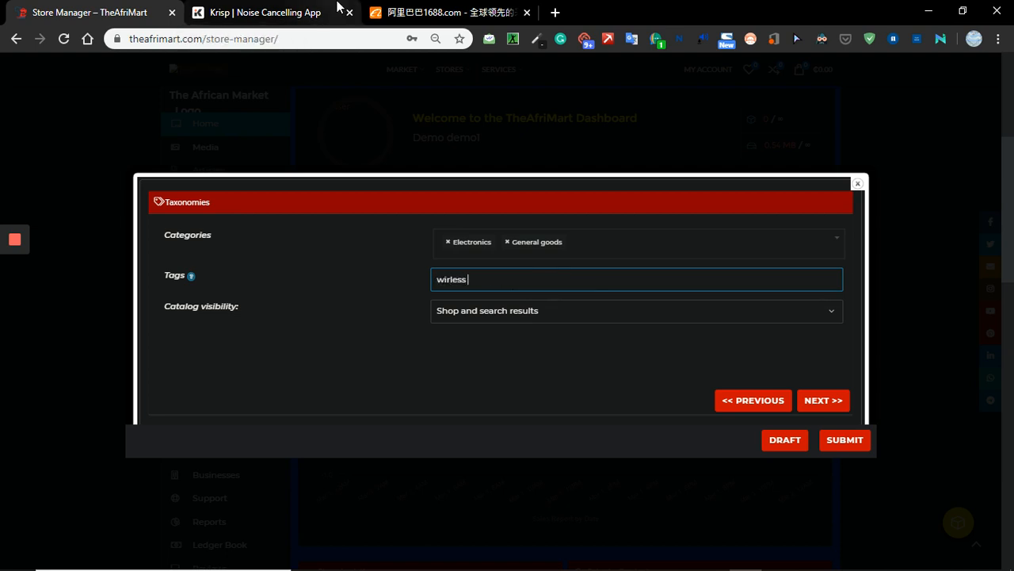
pyautogui.write(' mouse, bluetooth mou')
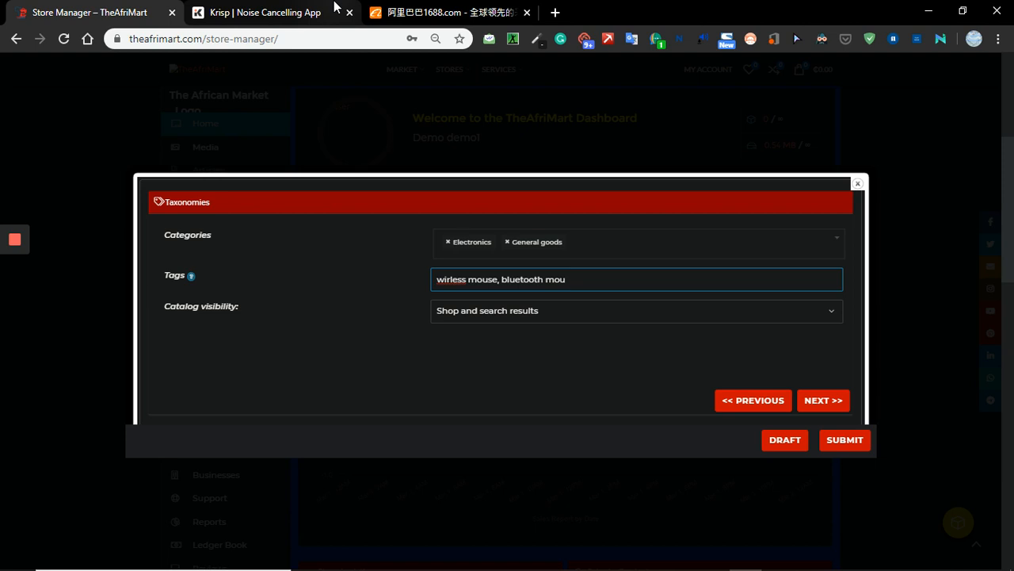
pyautogui.write('e')
pyautogui.press('BackSpace')
pyautogui.write('se, laptop mouse, lap')
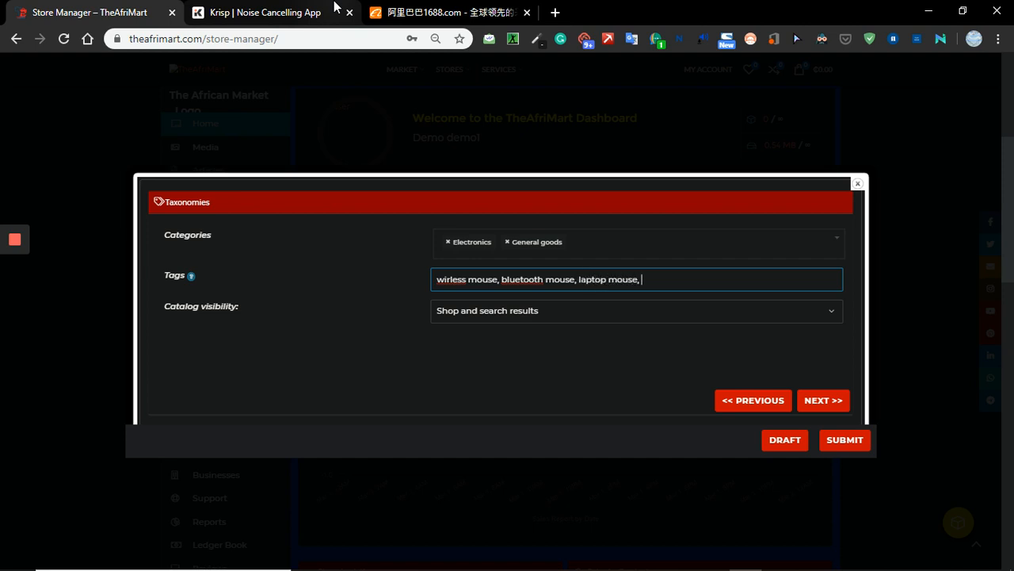
pyautogui.write('top wireless mouse')
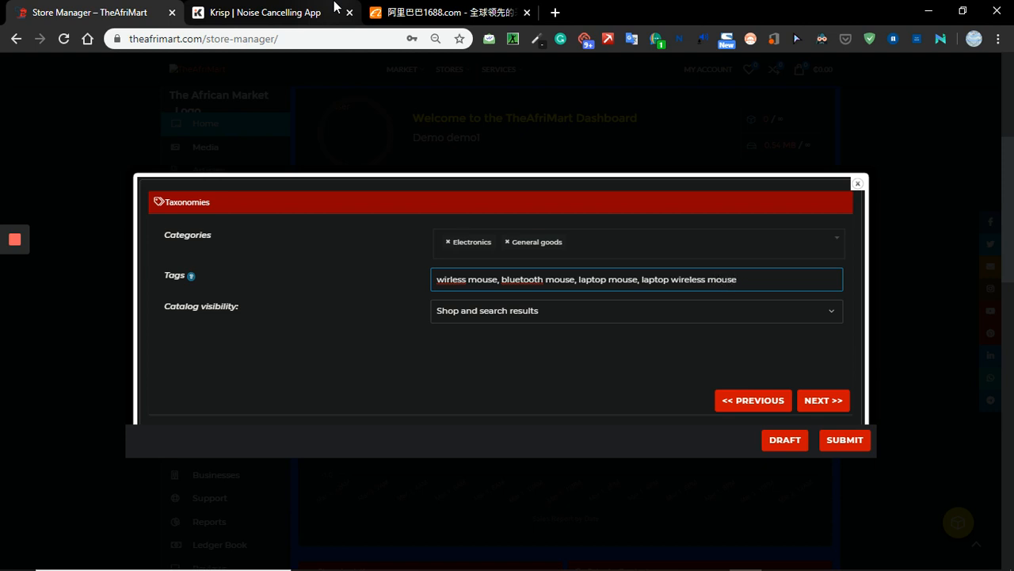
pyautogui.click(451, 279)
pyautogui.write('e')
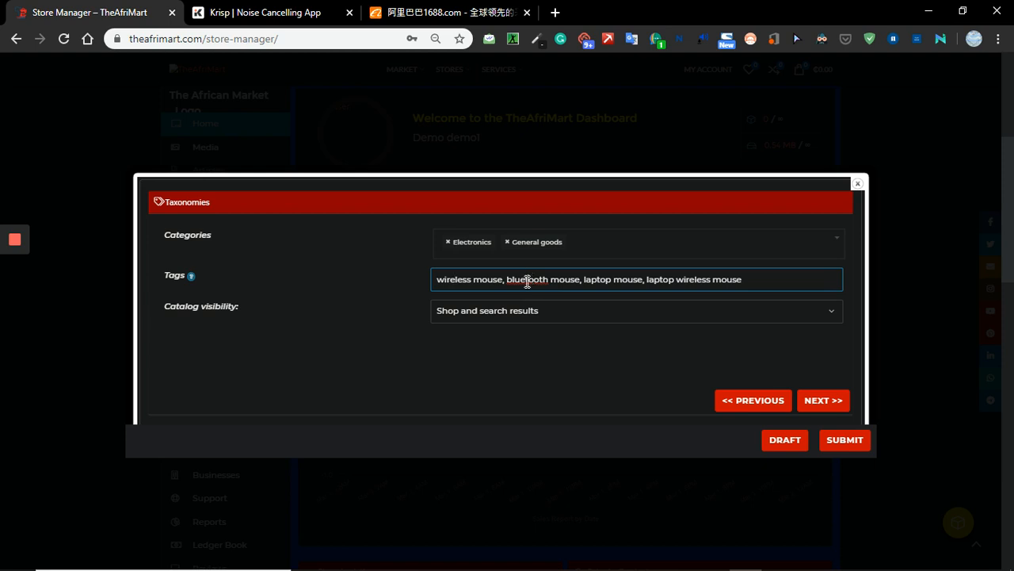
pyautogui.rightClick(527, 282)
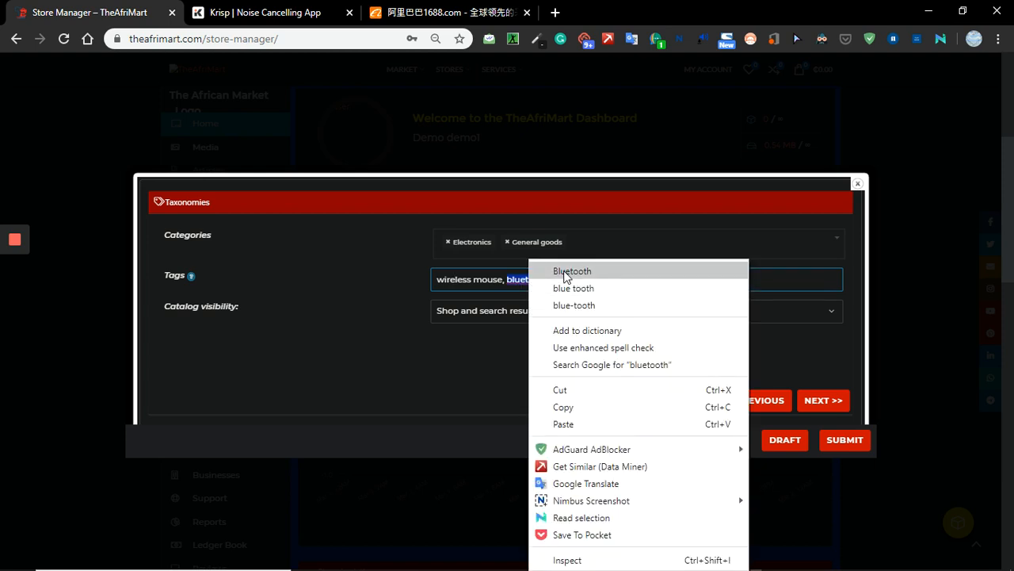
pyautogui.click(566, 272)
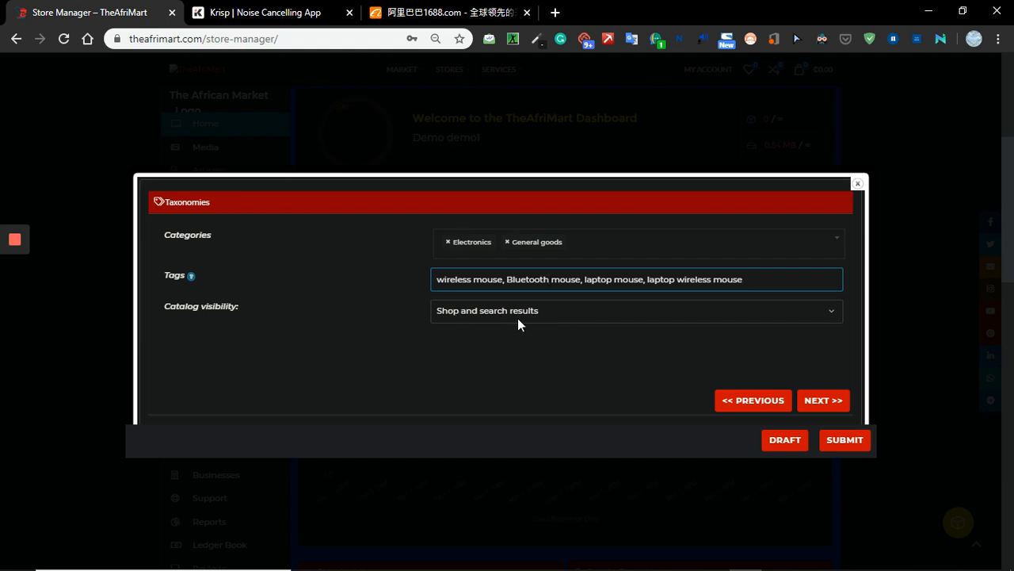
# Choose "Shop and search results" as the catalog visibility and continue to the image gallery.
pyautogui.click(593, 315)
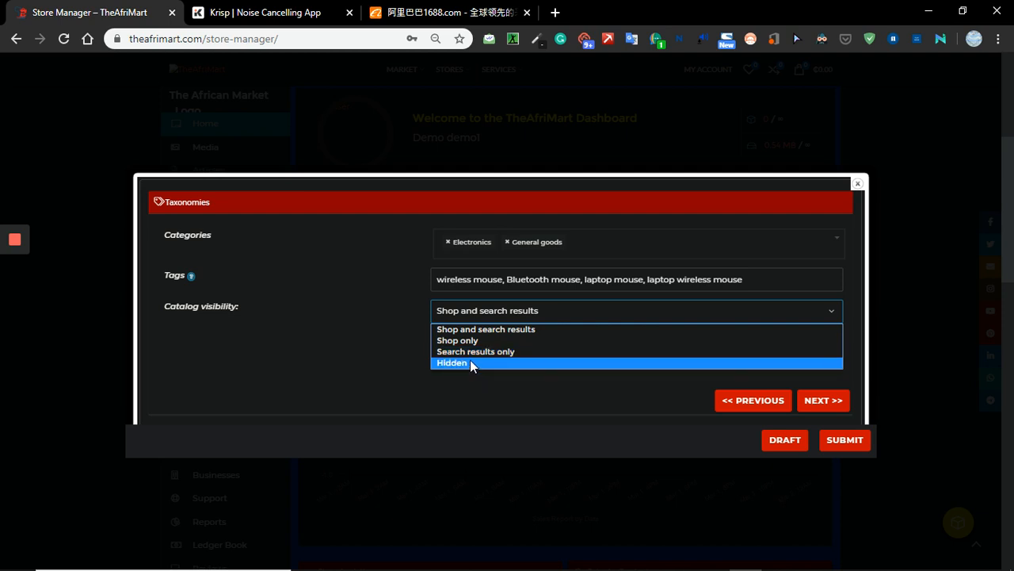
pyautogui.click(476, 330)
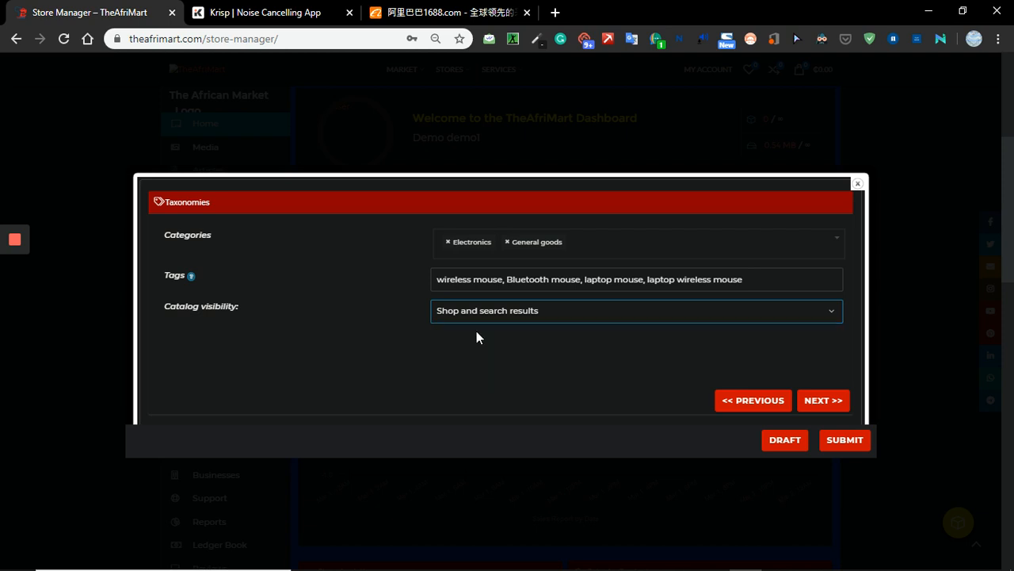
pyautogui.click(822, 406)
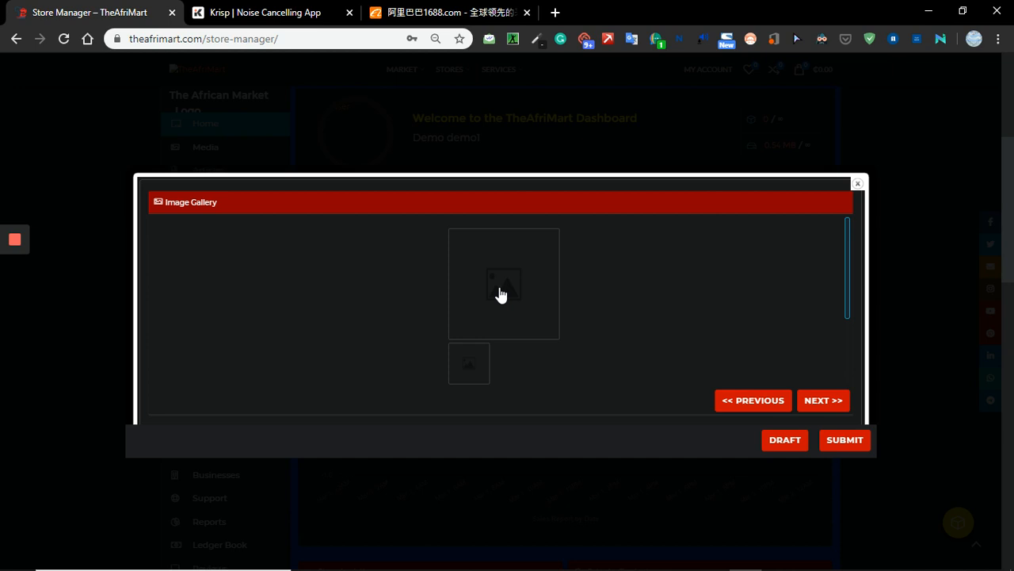
# Upload the red JPG from the Desktop and select it as the product's main image.
pyautogui.click(500, 292)
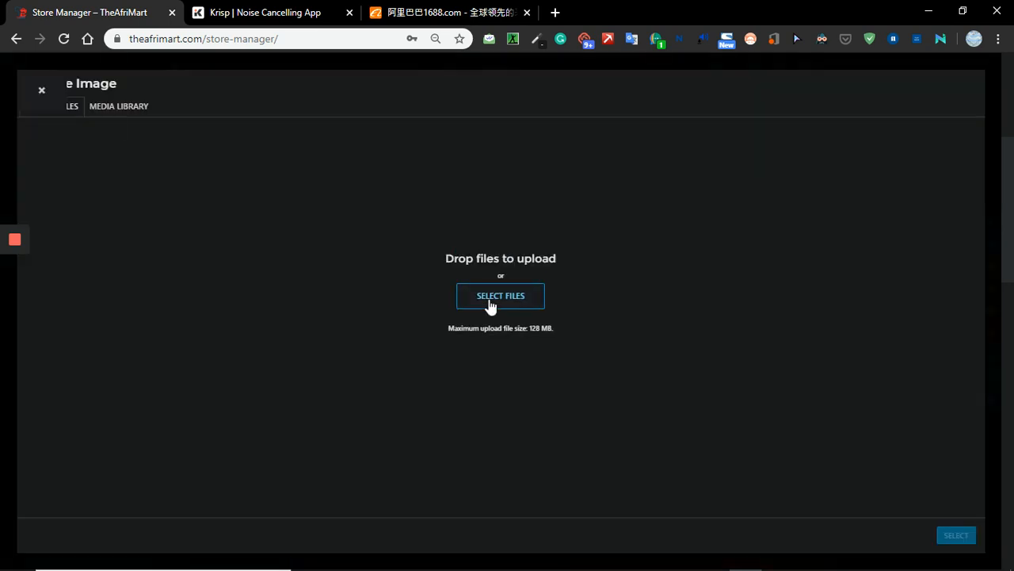
pyautogui.click(489, 301)
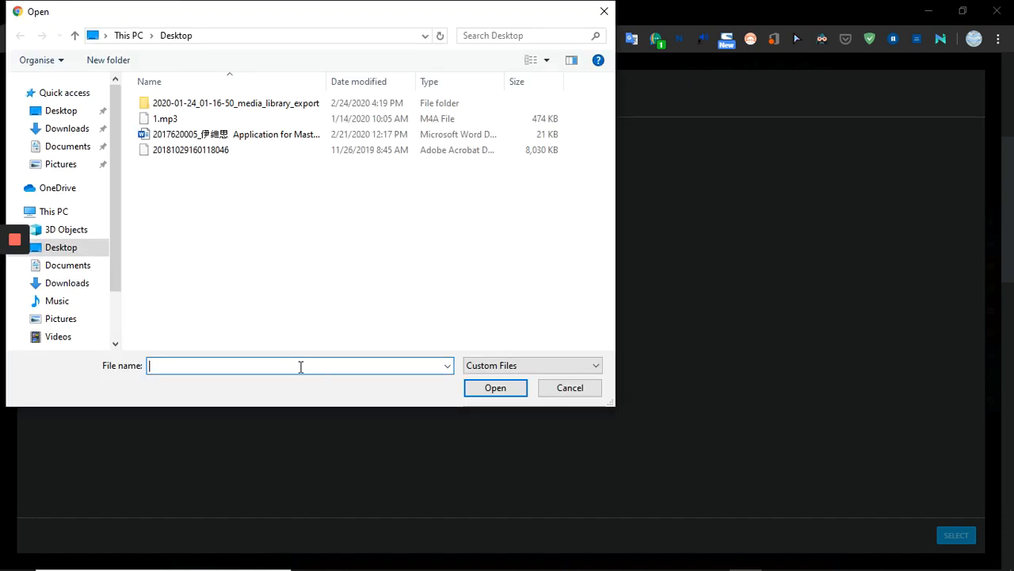
pyautogui.write('red')
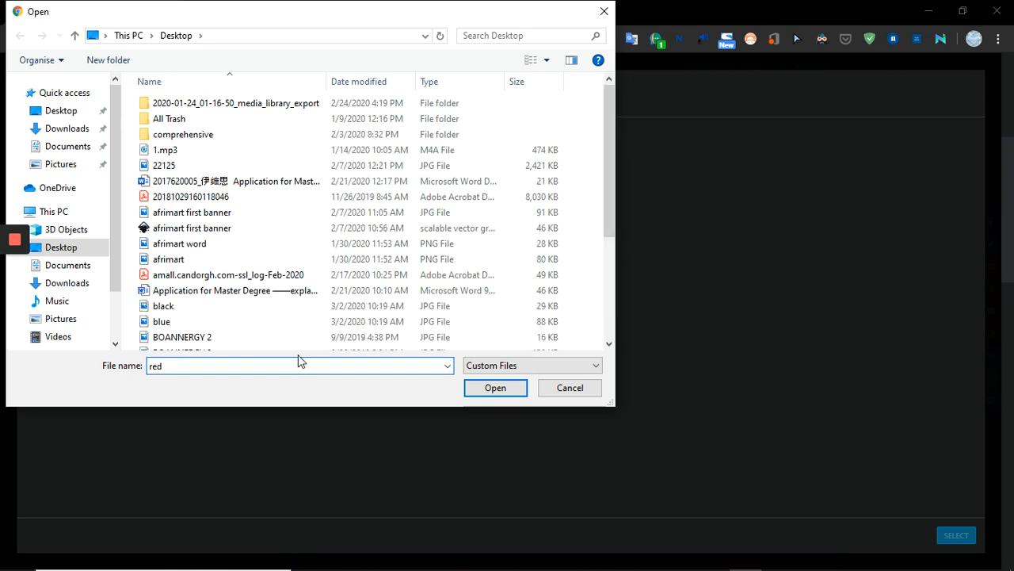
pyautogui.scroll(-4, 266, 265)
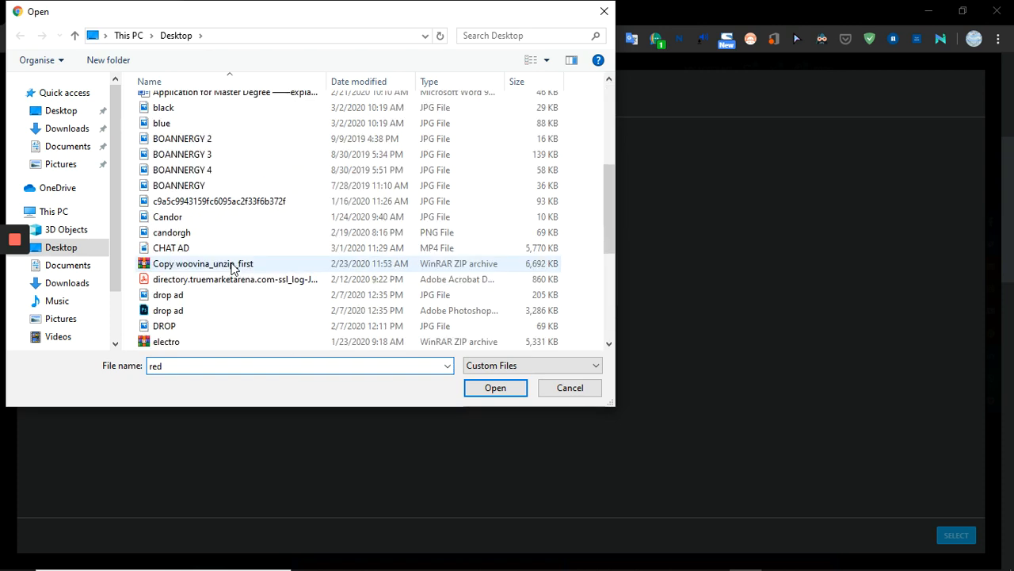
pyautogui.scroll(-1, 218, 323)
pyautogui.scroll(-4, 219, 322)
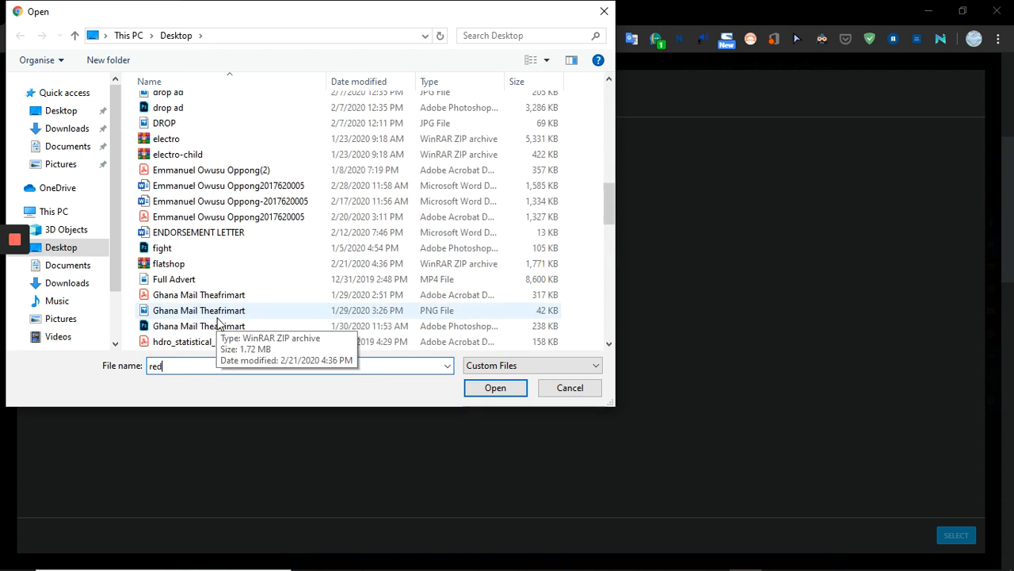
pyautogui.scroll(-5, 218, 320)
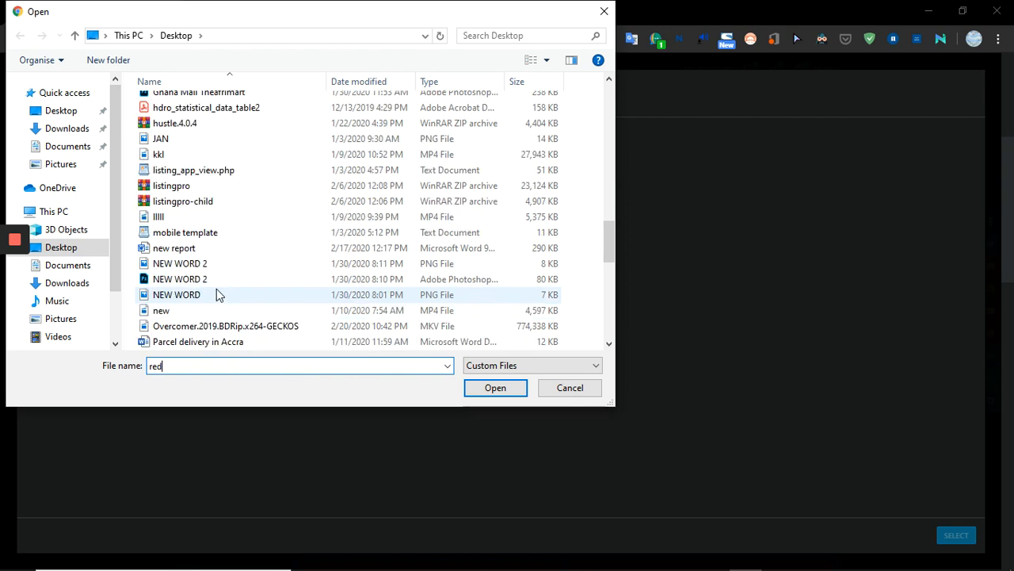
pyautogui.scroll(-3, 216, 293)
pyautogui.click(160, 279)
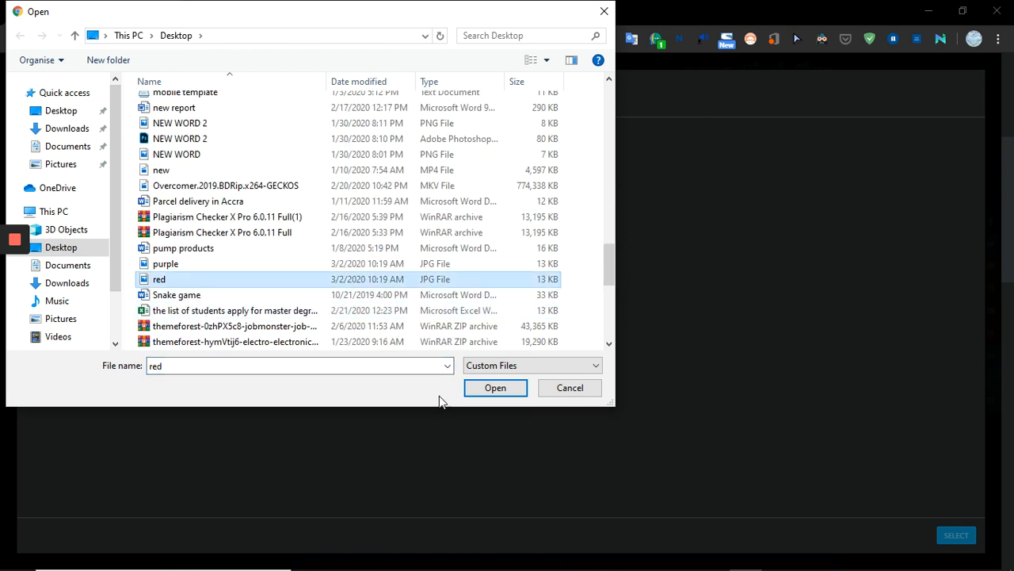
pyautogui.click(496, 388)
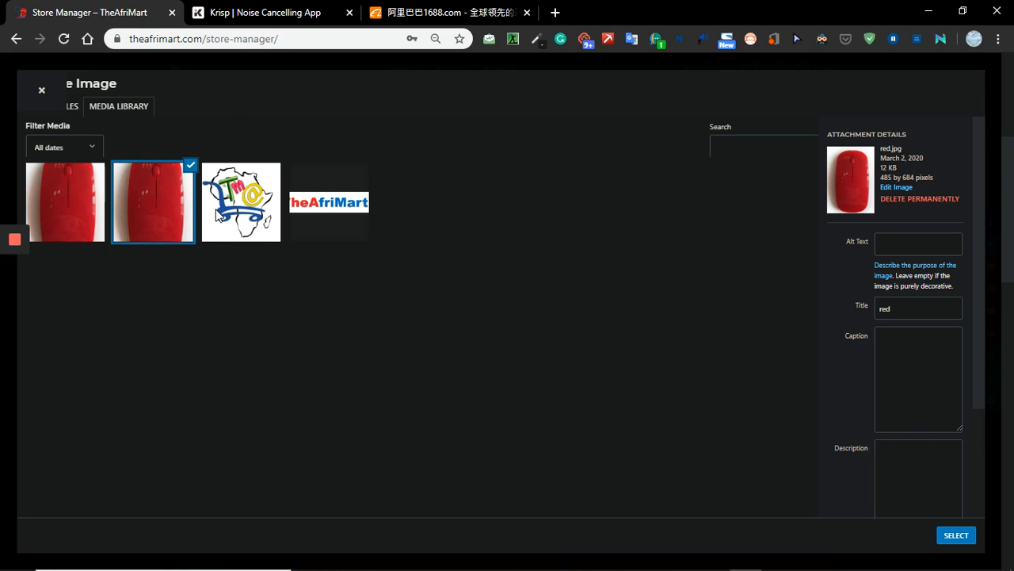
pyautogui.click(945, 541)
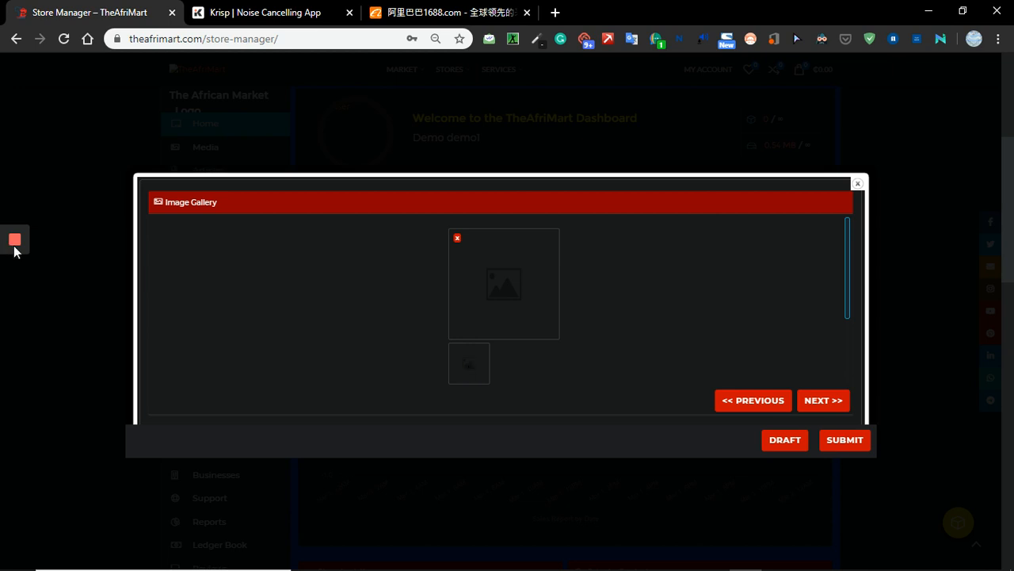
# Upload the black and blue JPGs from the Desktop and add both to the product's image gallery.
pyautogui.click(469, 363)
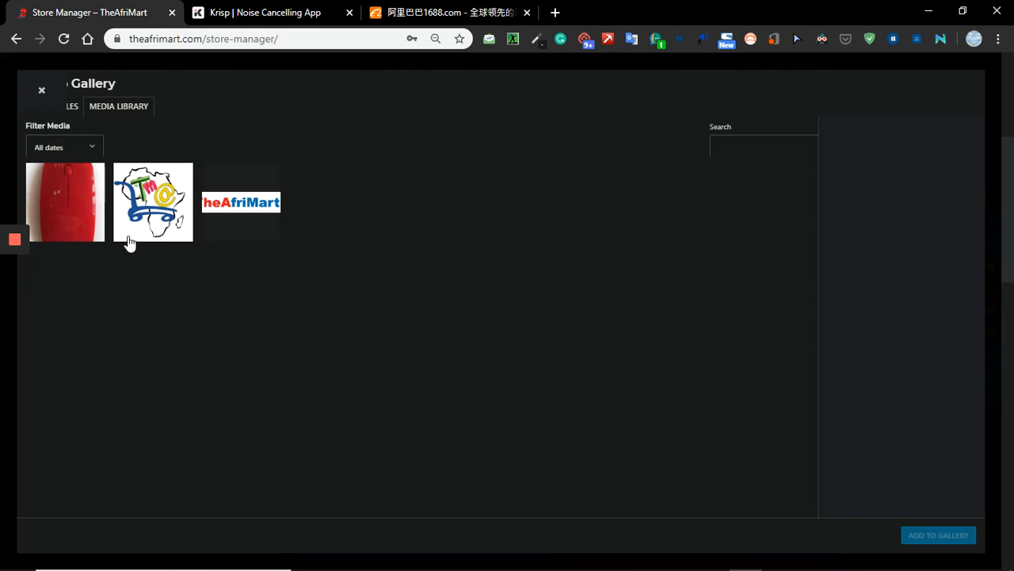
pyautogui.click(70, 111)
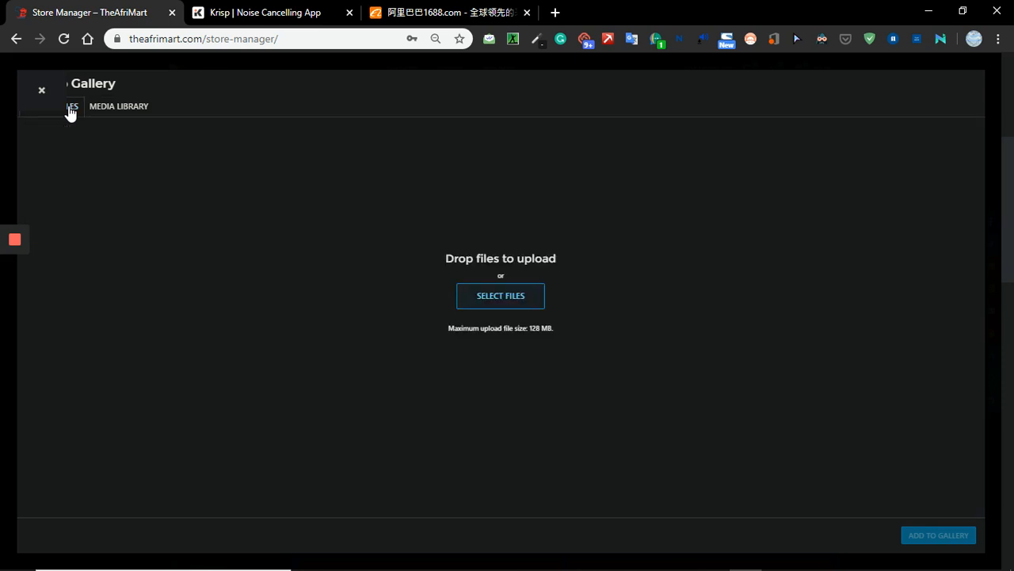
pyautogui.click(511, 298)
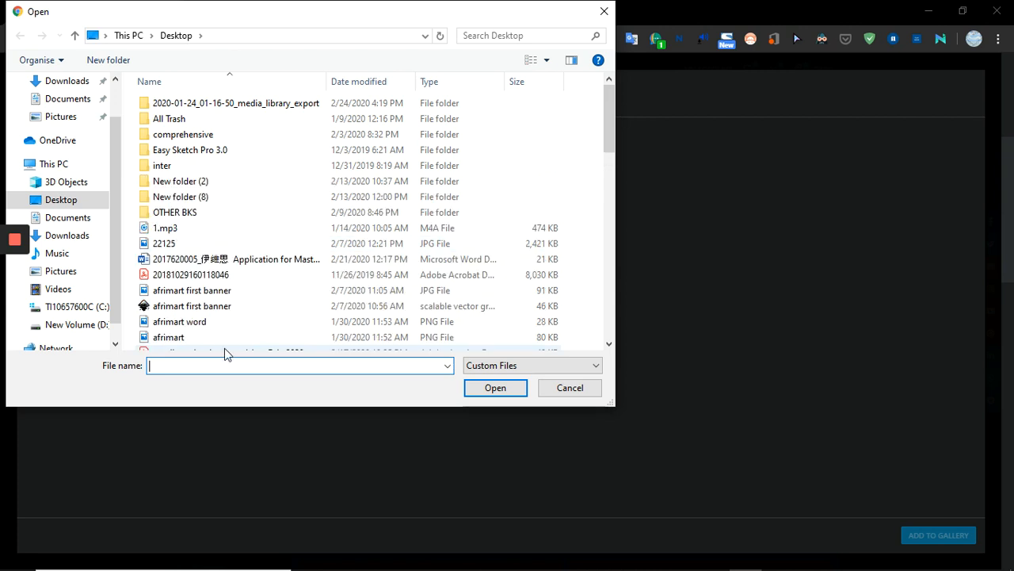
pyautogui.scroll(-3, 224, 348)
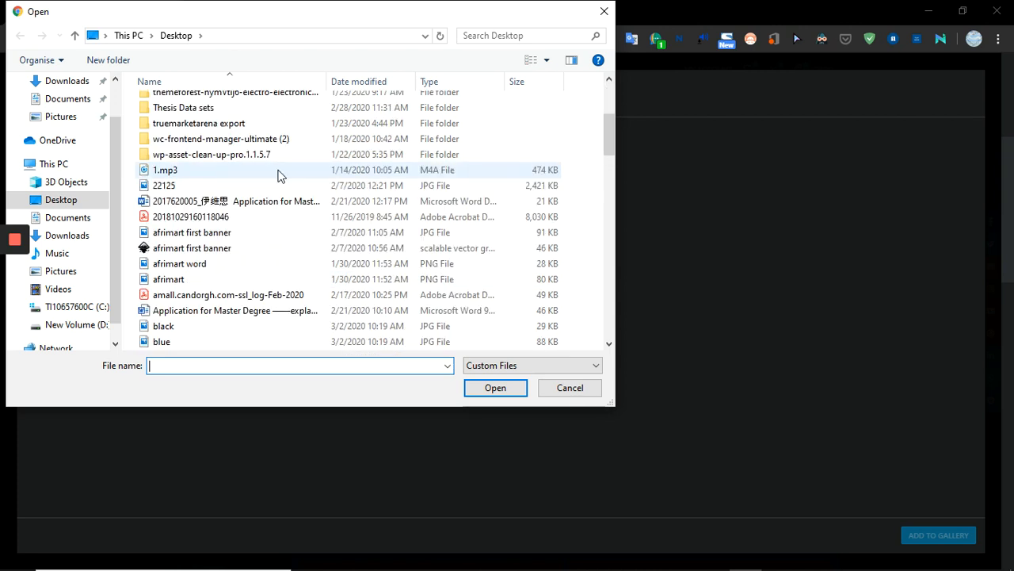
pyautogui.scroll(-3, 272, 180)
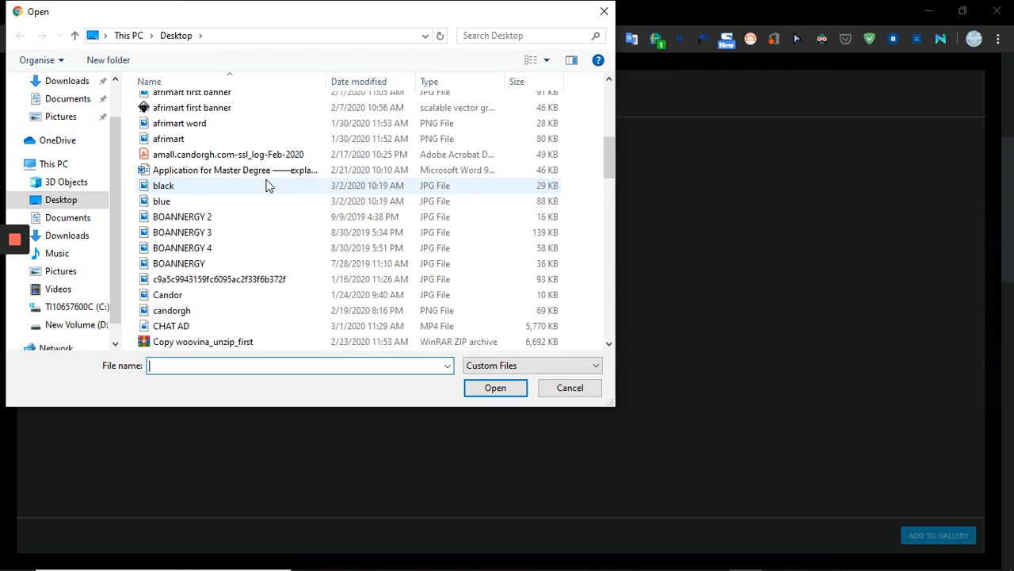
pyautogui.click(197, 190)
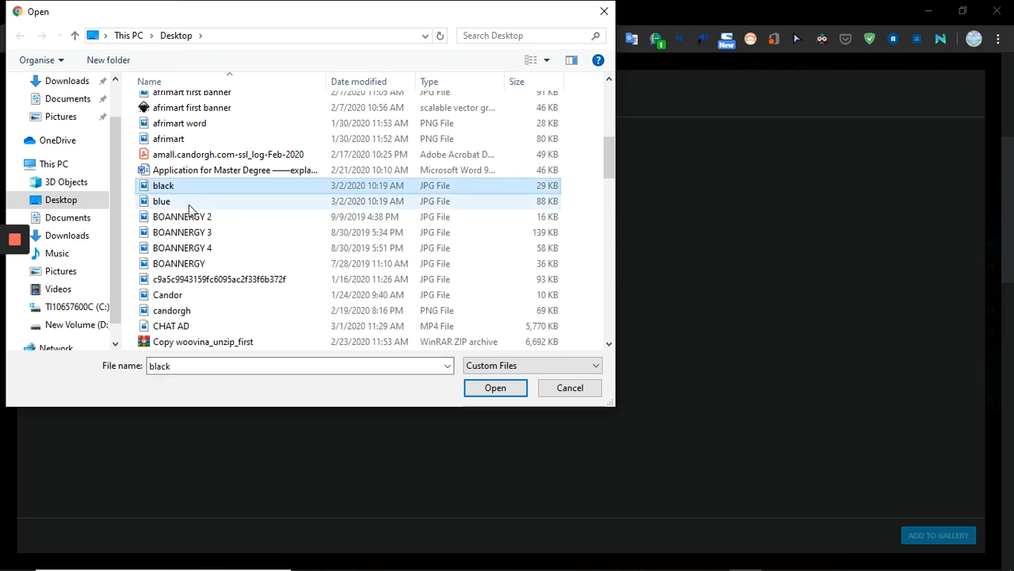
pyautogui.keyDown('ctrl'); pyautogui.click(207, 203); pyautogui.keyUp('ctrl')
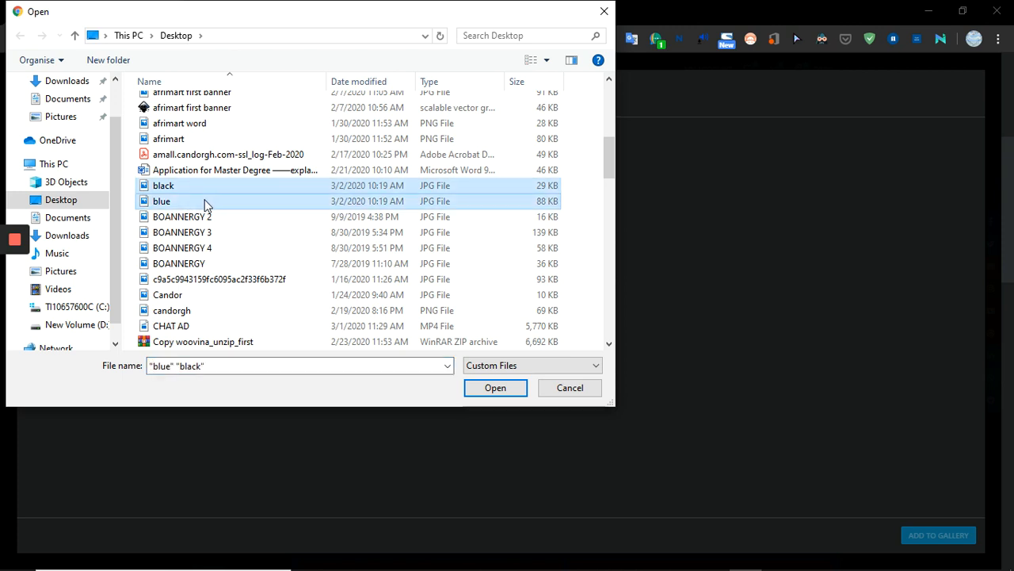
pyautogui.scroll(-2, 314, 283)
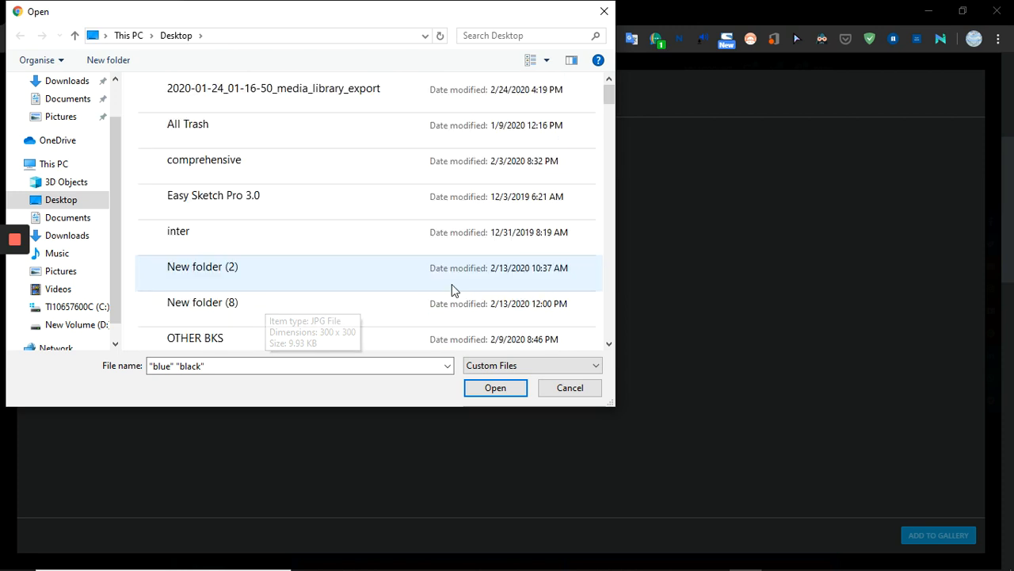
pyautogui.click(499, 388)
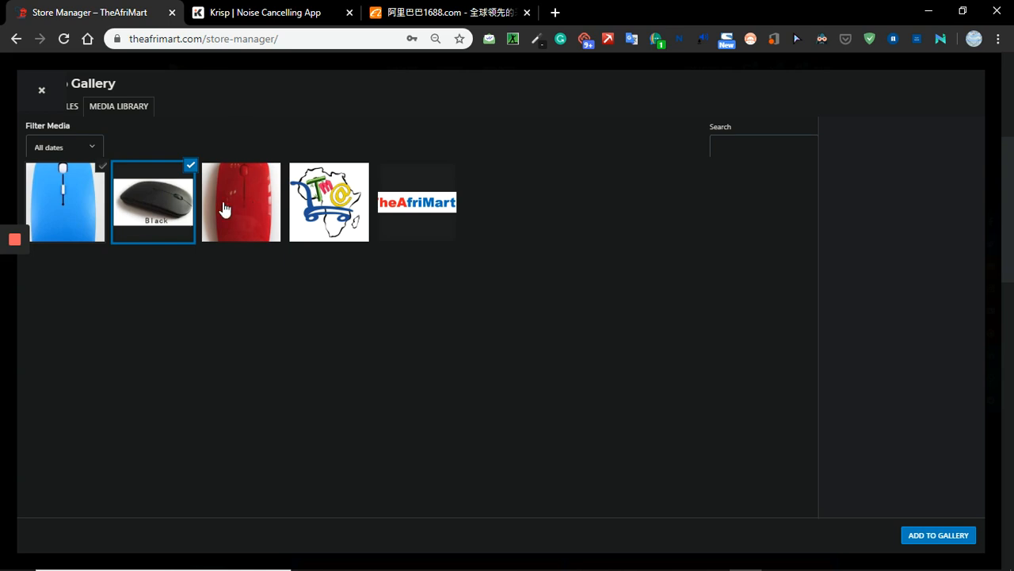
pyautogui.click(930, 536)
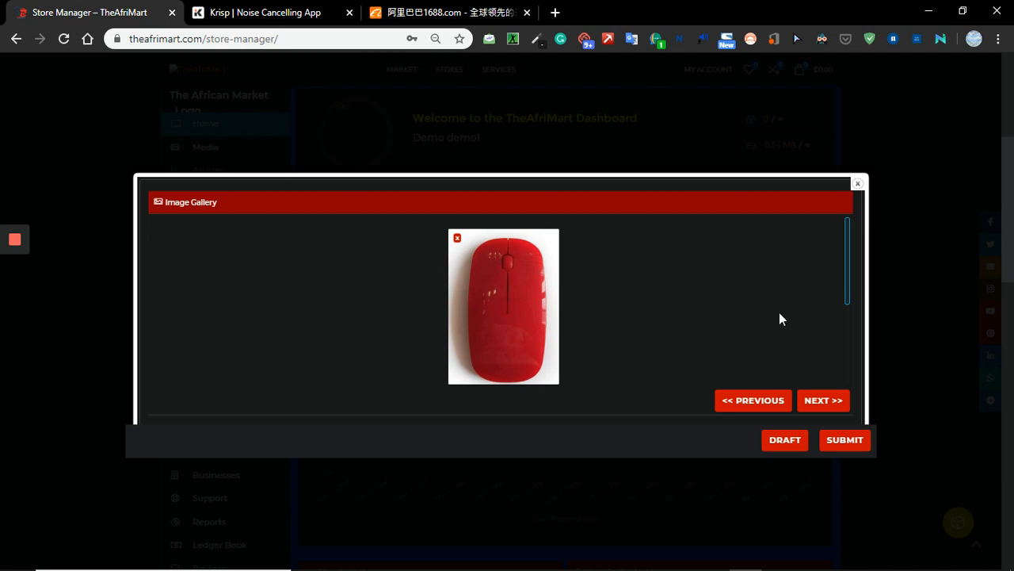
# Add an empty gallery slot after the blue mouse image and start a file upload for it.
pyautogui.scroll(-1, 779, 317)
pyautogui.scroll(-1, 780, 317)
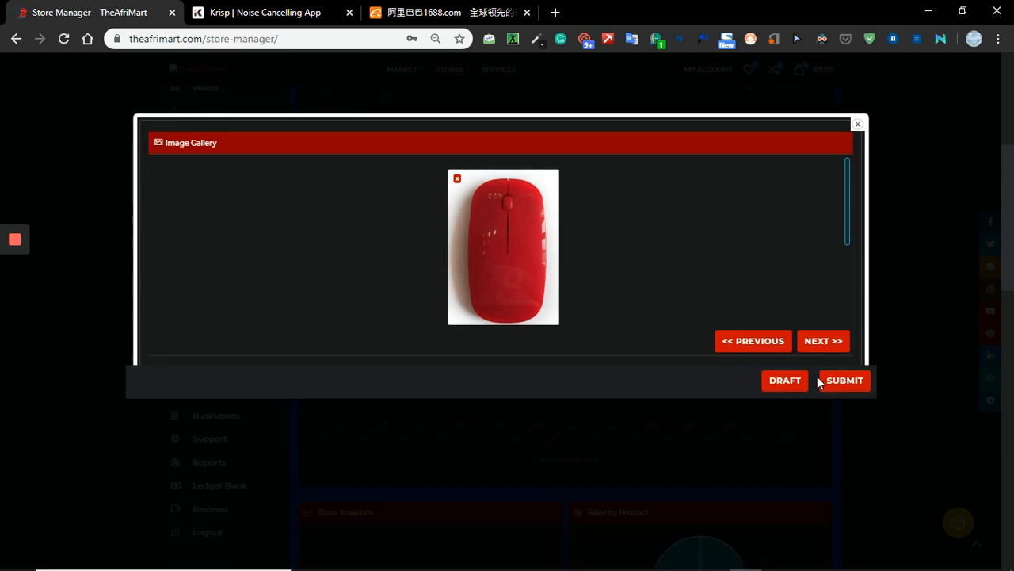
pyautogui.moveTo(846, 230); pyautogui.dragTo(613, 289)
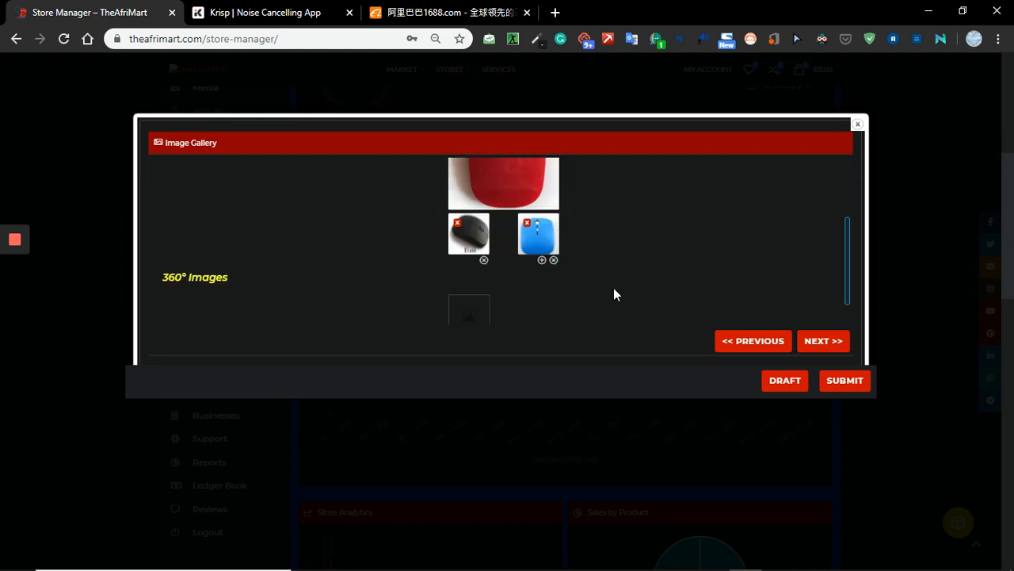
pyautogui.click(542, 260)
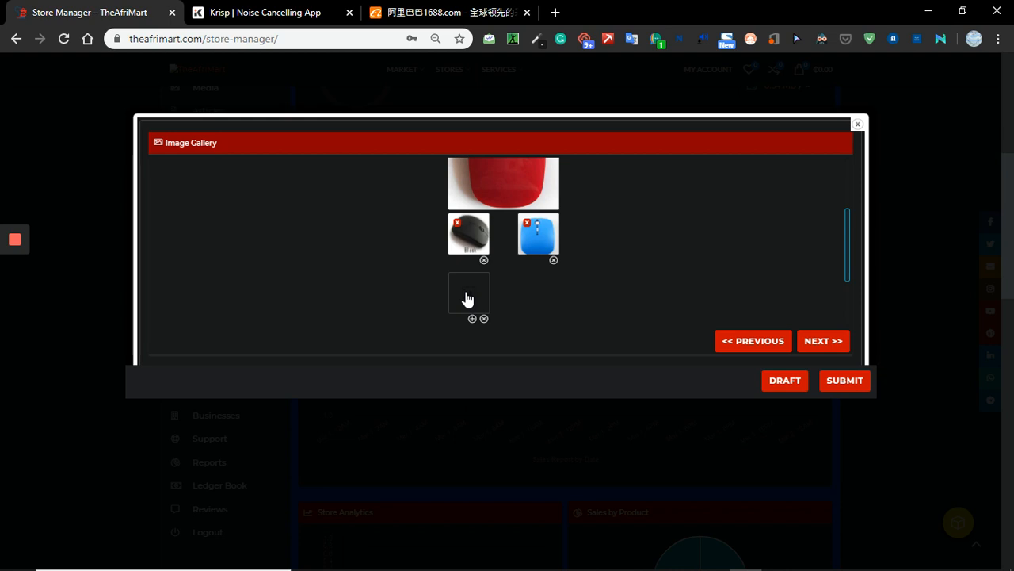
pyautogui.click(467, 294)
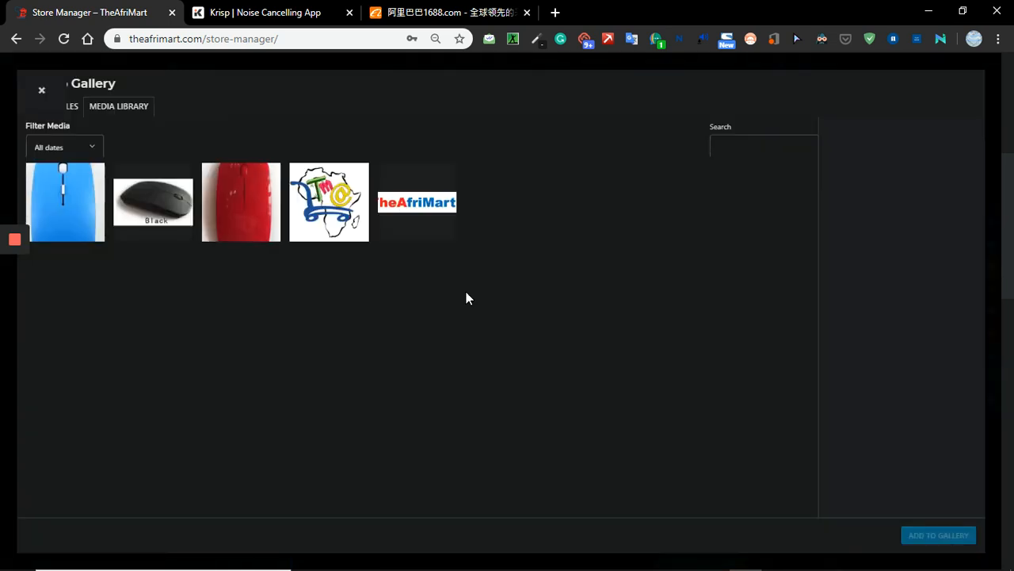
pyautogui.click(80, 111)
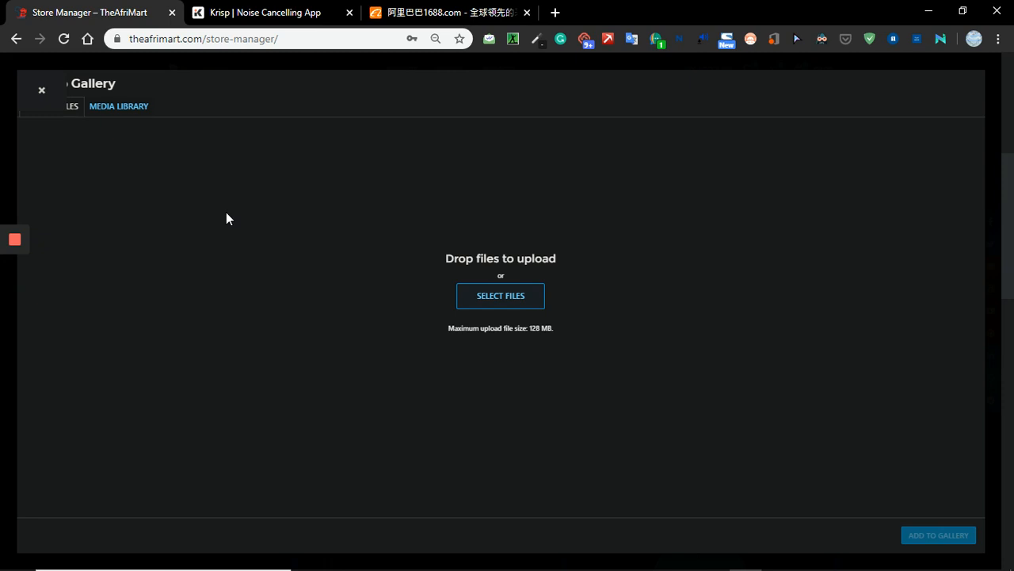
pyautogui.click(503, 295)
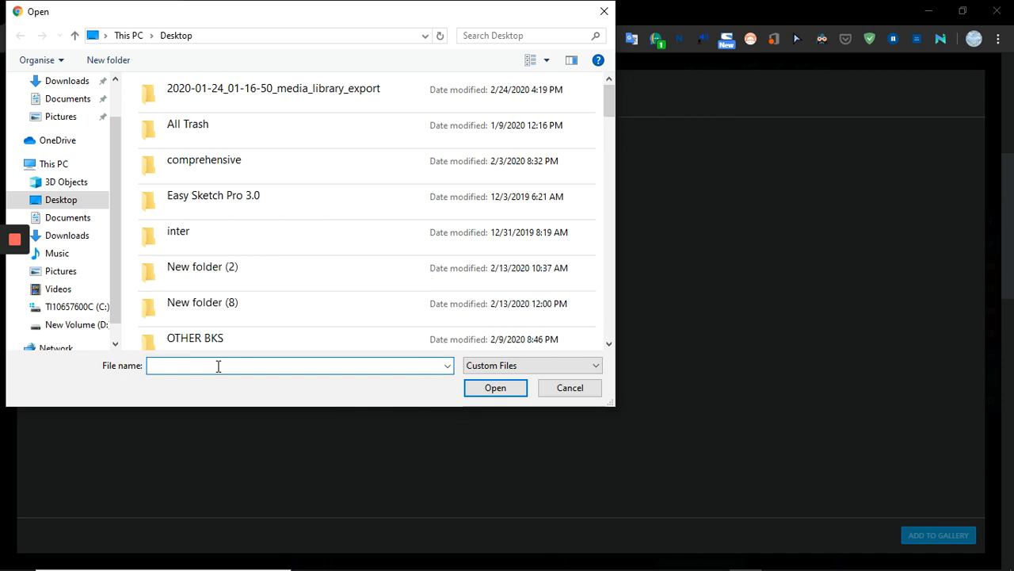
# Try to choose two Desktop images together for the gallery by entering "purple, white" as the file name.
pyautogui.scroll(-5, 297, 230)
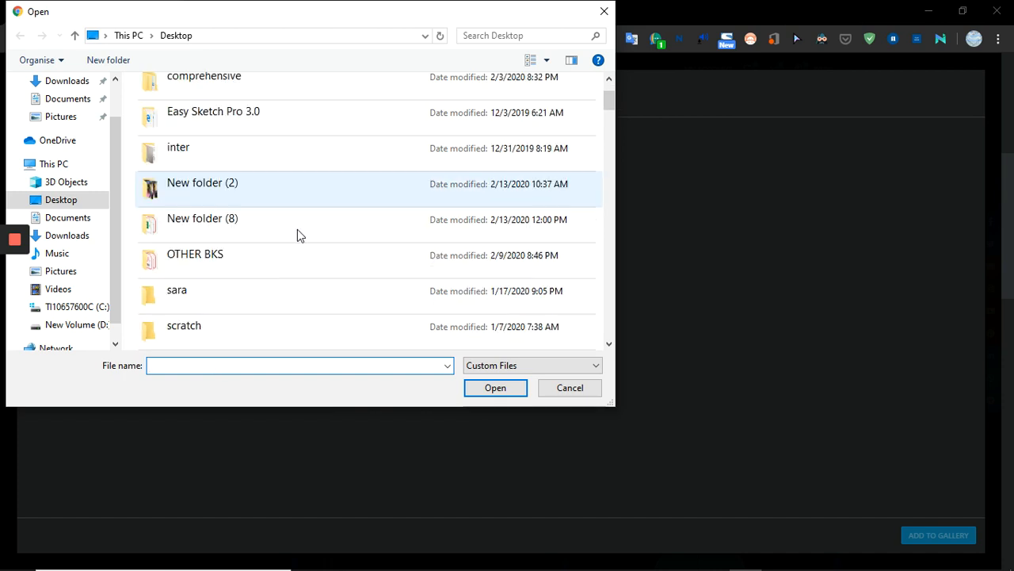
pyautogui.scroll(-5, 270, 278)
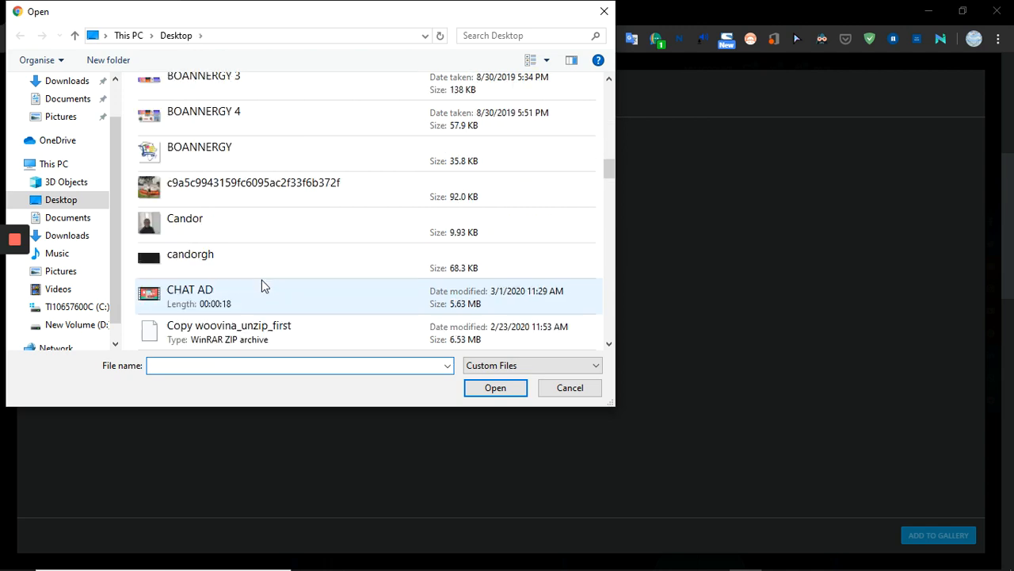
pyautogui.scroll(-5, 264, 287)
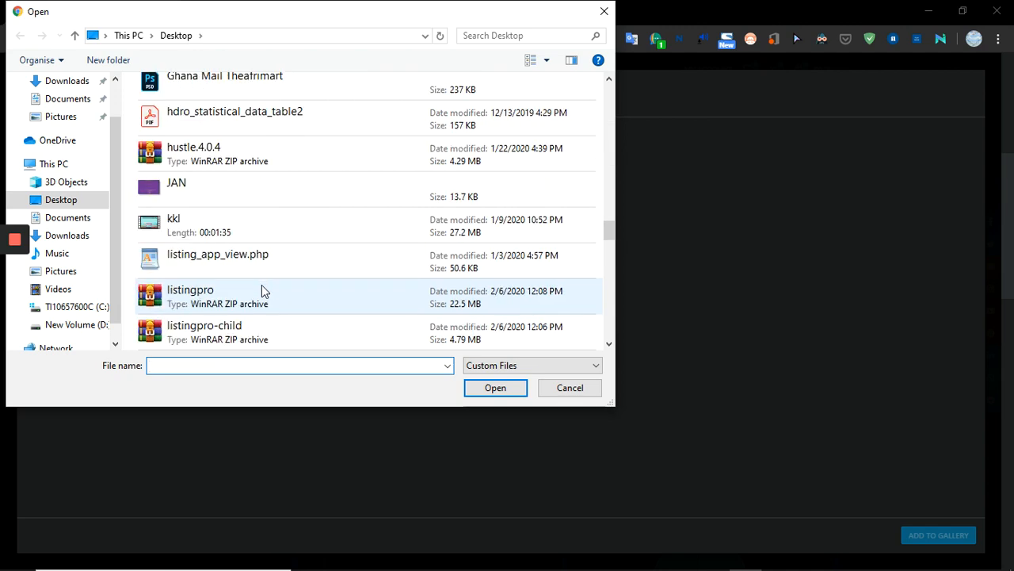
pyautogui.scroll(-1, 262, 284)
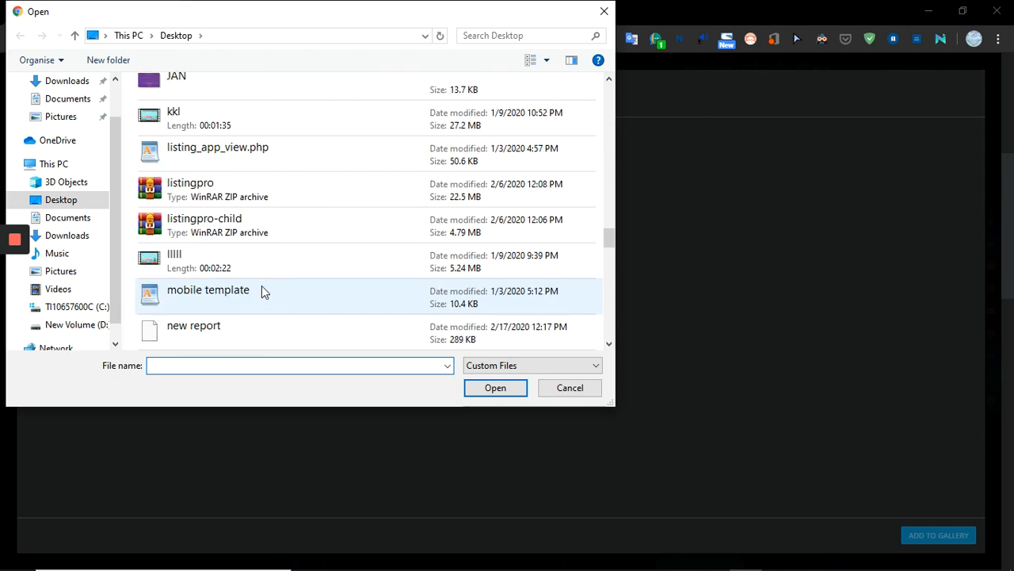
pyautogui.scroll(-5, 257, 301)
pyautogui.scroll(-1, 242, 333)
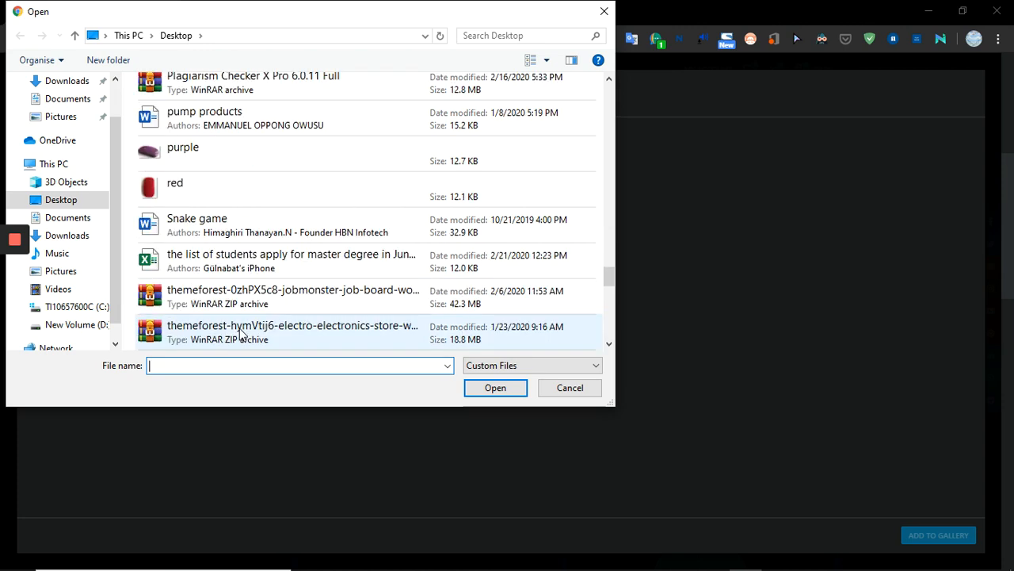
pyautogui.scroll(-2, 240, 333)
pyautogui.scroll(4, 267, 183)
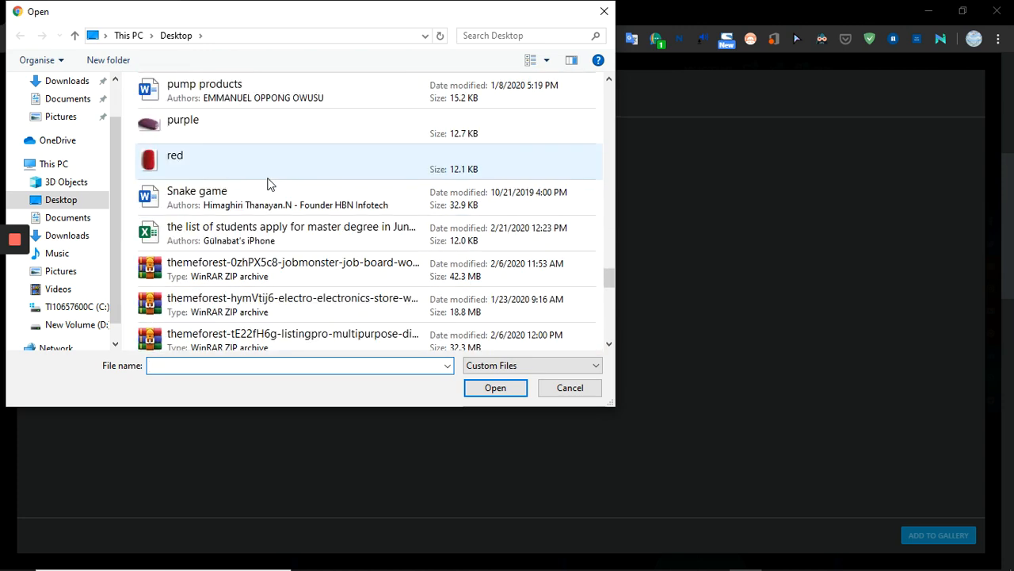
pyautogui.click(235, 335)
pyautogui.scroll(-4, 419, 256)
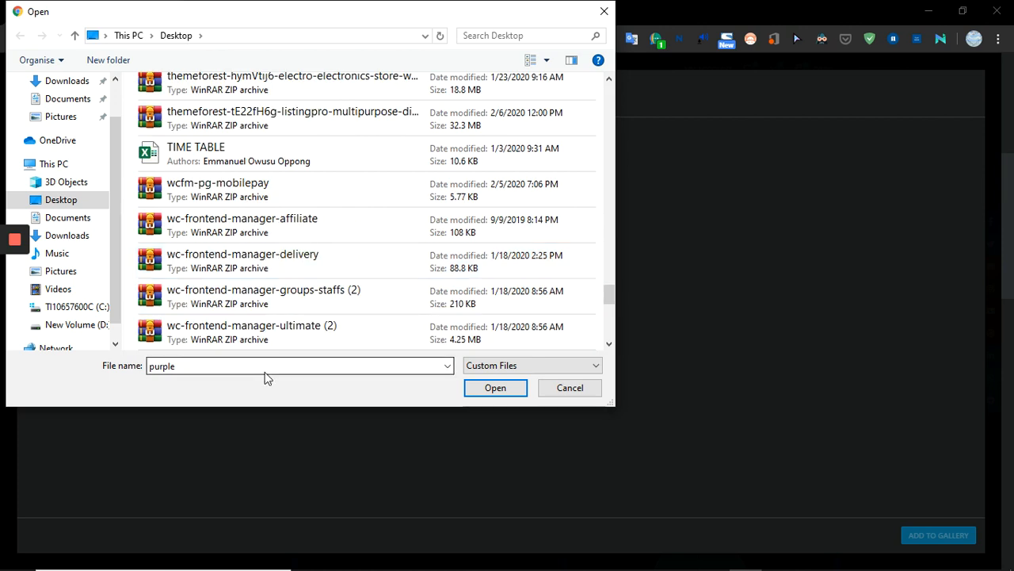
pyautogui.click(273, 362)
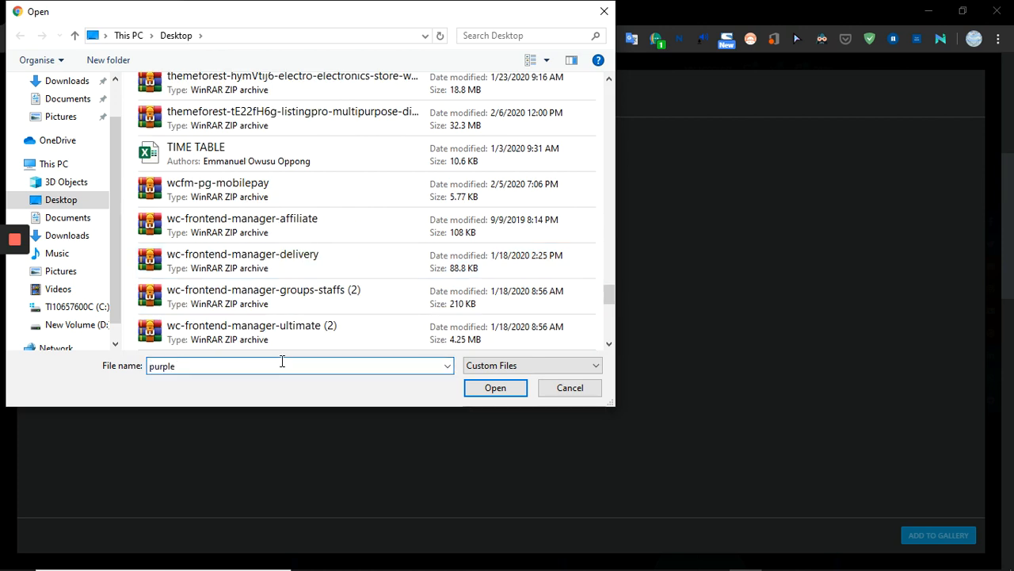
pyautogui.write(', white')
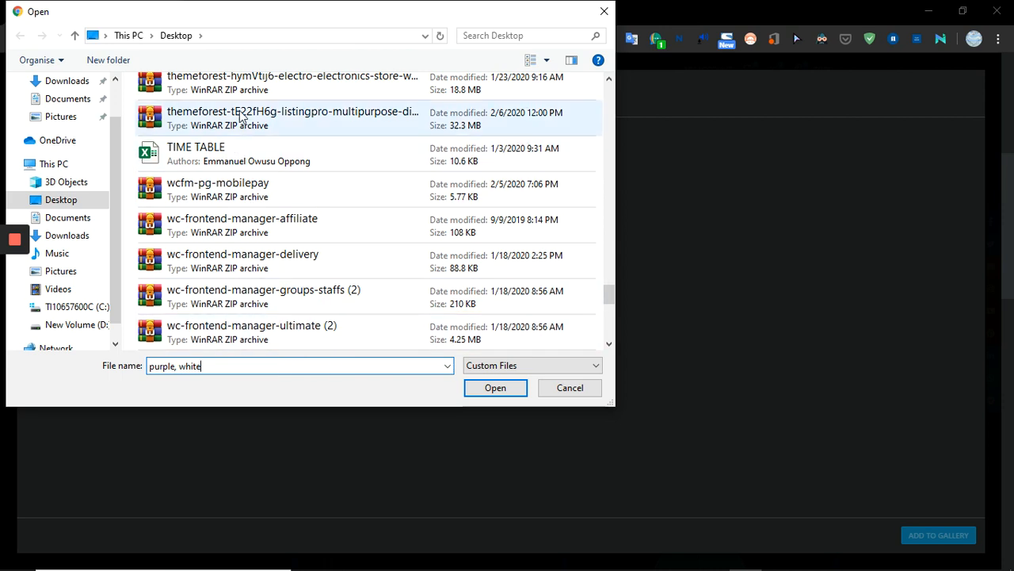
# Select only the white image file and switch the Desktop file listing to a compact two-column view.
pyautogui.scroll(-2, 237, 253)
pyautogui.click(234, 190)
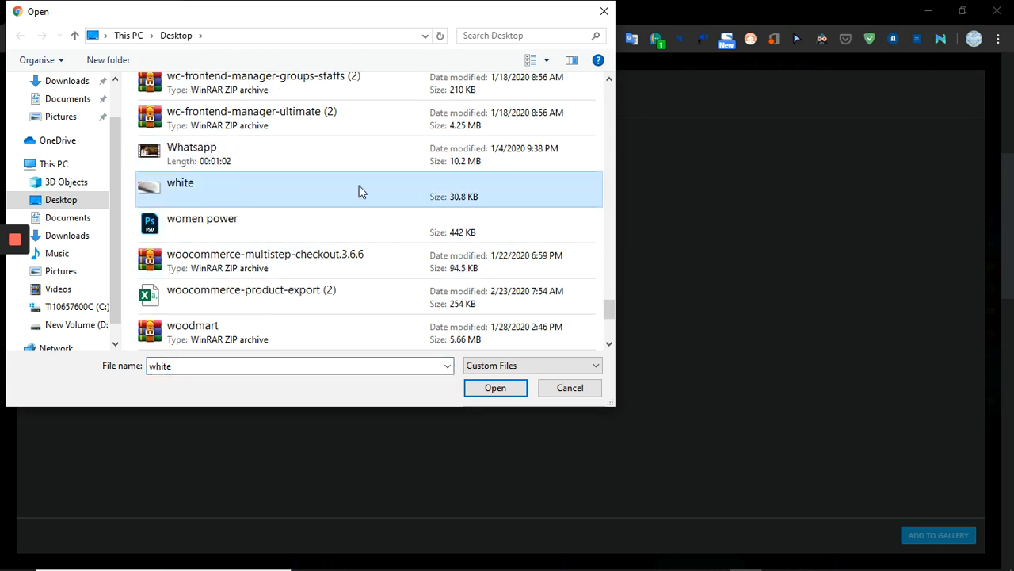
pyautogui.scroll(-1, 315, 150)
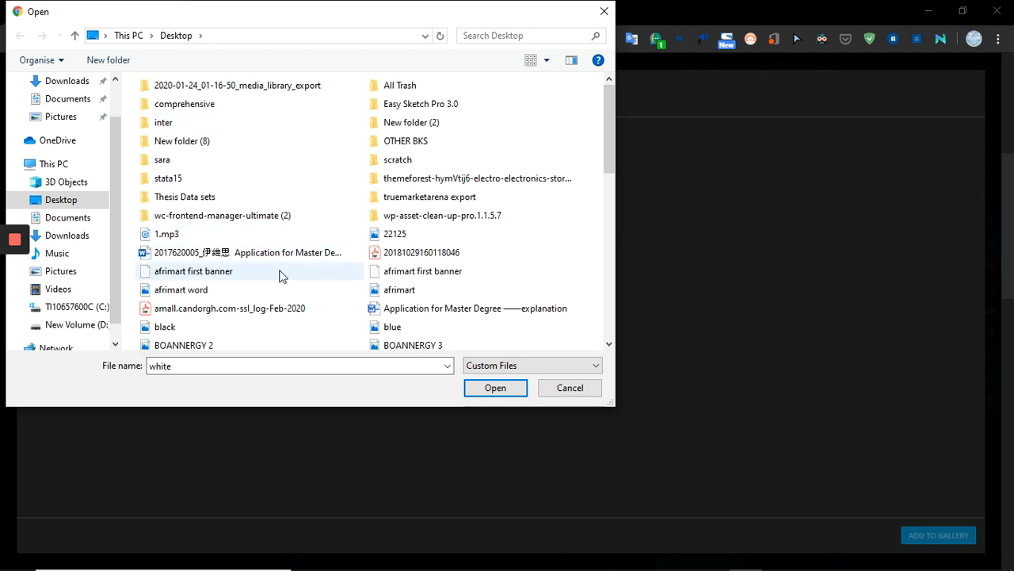
# Look through the Desktop file listing for the mouse colour images available for upload.
pyautogui.scroll(-8, 312, 267)
pyautogui.scroll(-3, 274, 252)
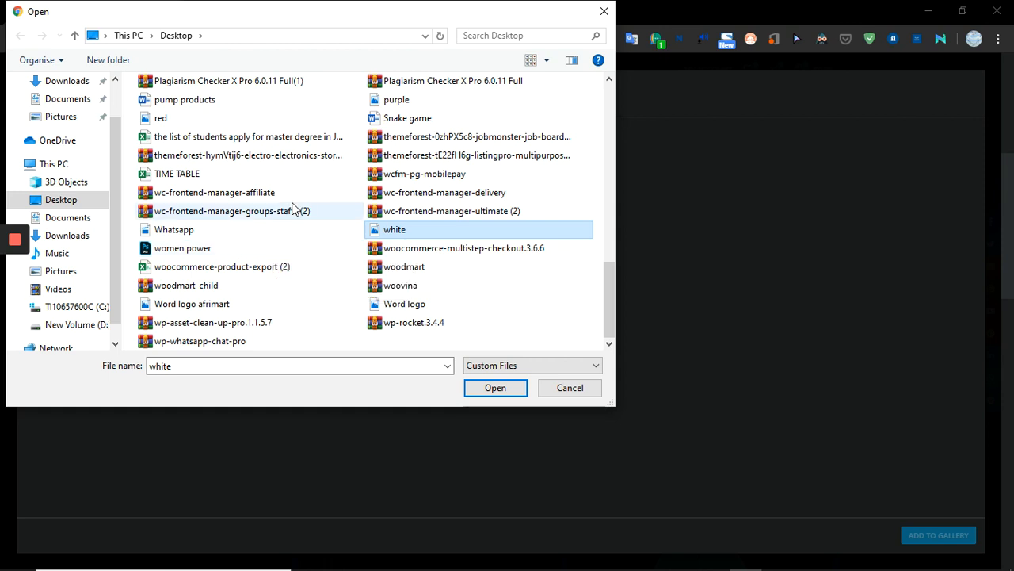
pyautogui.scroll(2, 292, 208)
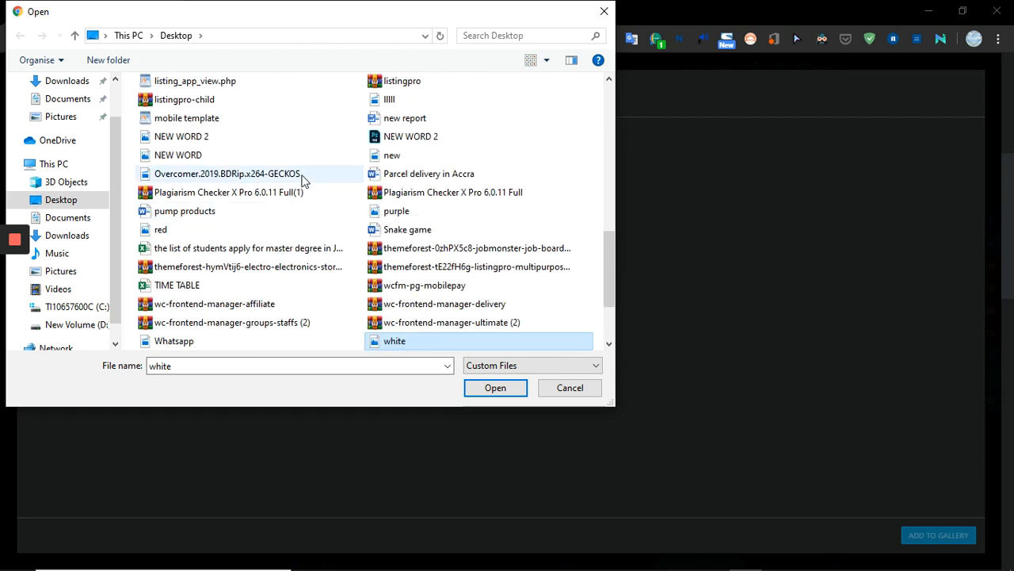
pyautogui.scroll(1, 307, 181)
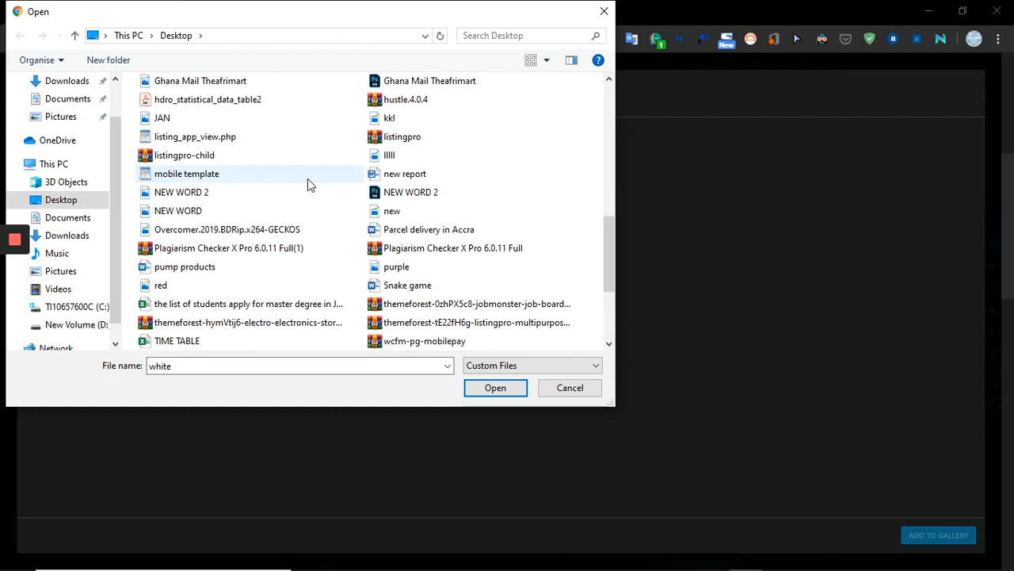
pyautogui.scroll(-3, 308, 183)
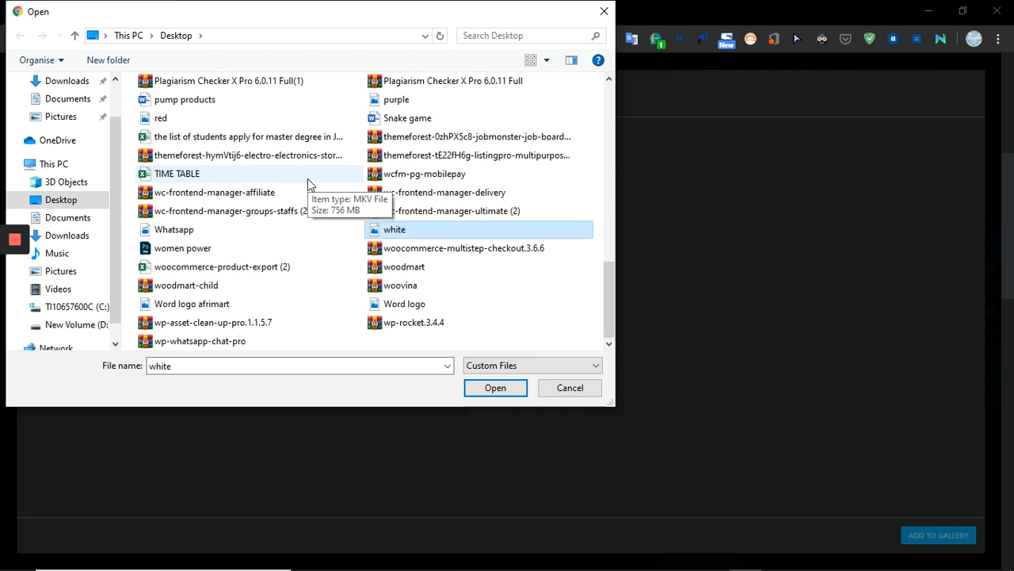
pyautogui.scroll(5, 308, 183)
pyautogui.scroll(6, 309, 175)
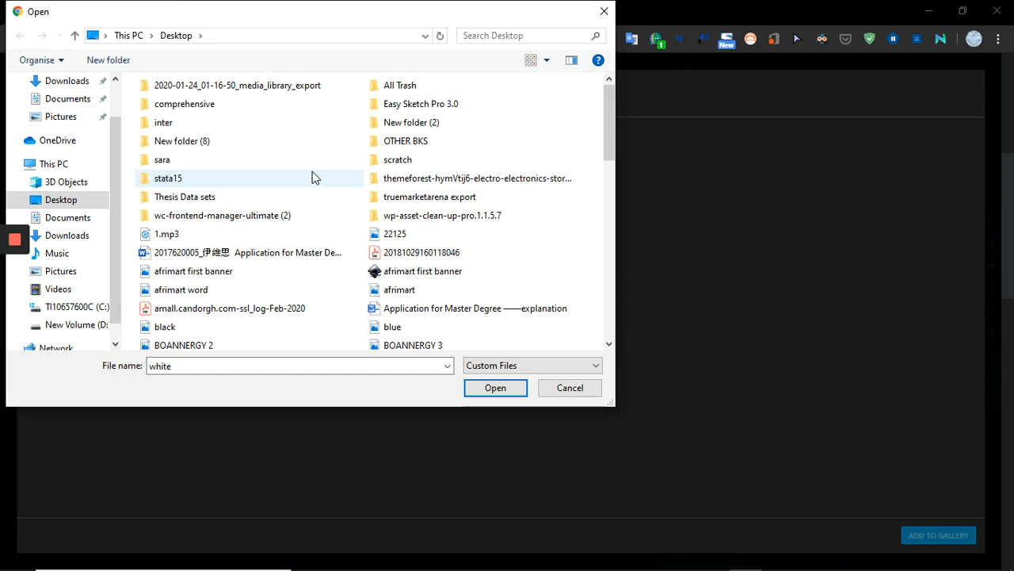
pyautogui.scroll(-3, 312, 175)
pyautogui.scroll(-5, 312, 175)
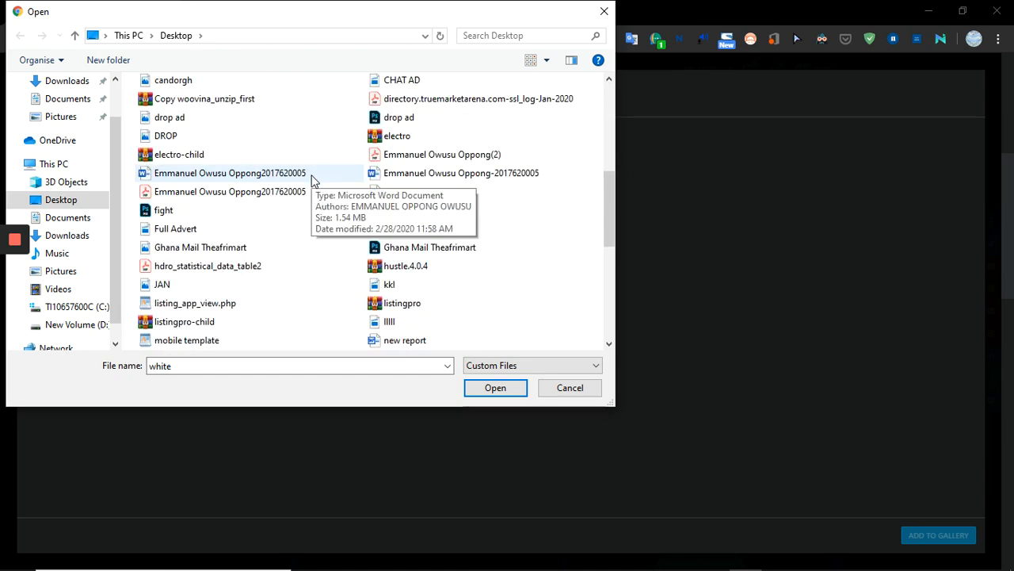
pyautogui.scroll(-1, 308, 183)
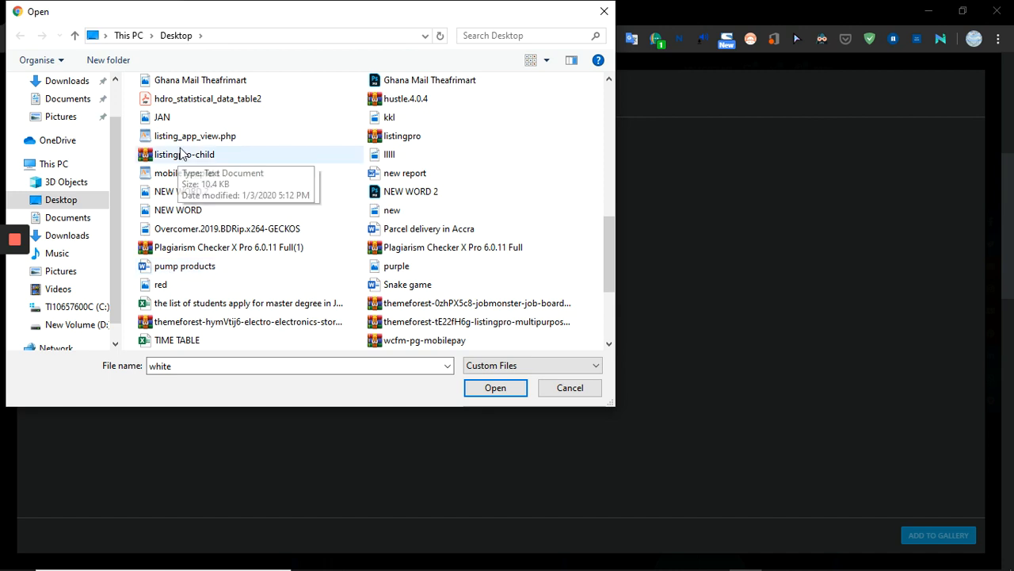
pyautogui.scroll(-3, 242, 258)
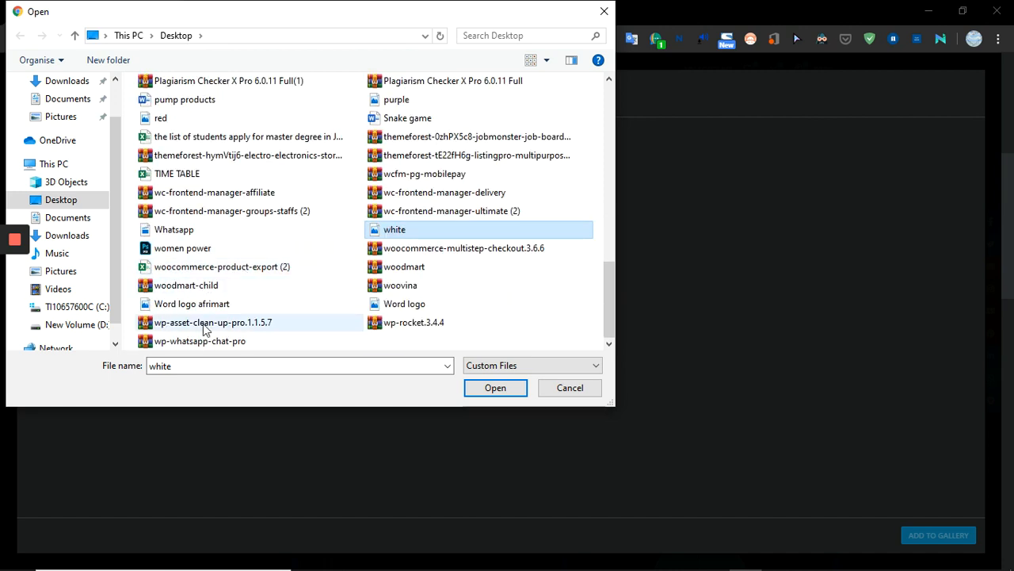
pyautogui.scroll(3, 235, 314)
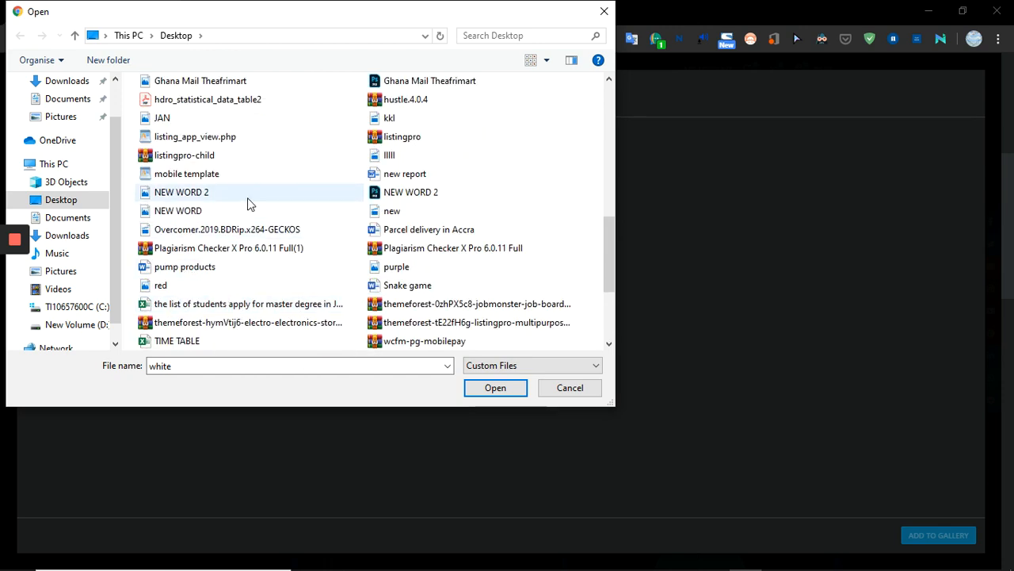
pyautogui.scroll(3, 249, 198)
pyautogui.scroll(3, 255, 192)
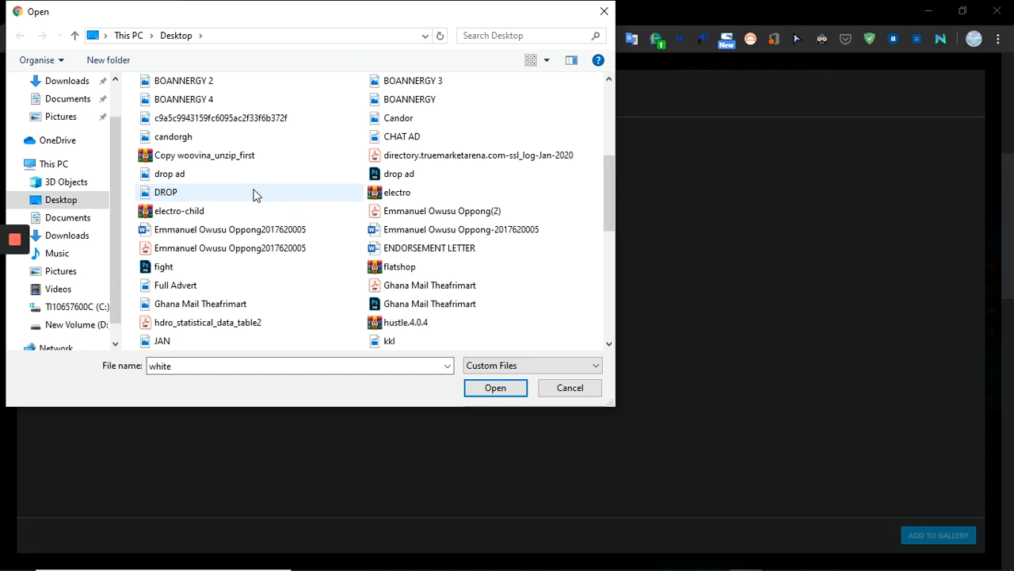
pyautogui.scroll(2, 260, 190)
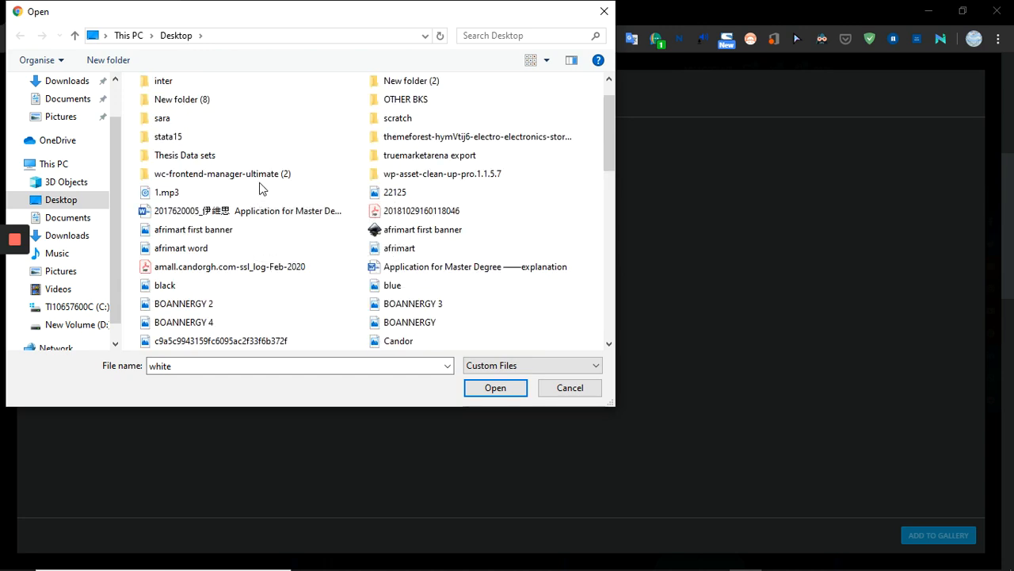
pyautogui.scroll(1, 261, 188)
pyautogui.scroll(-10, 261, 190)
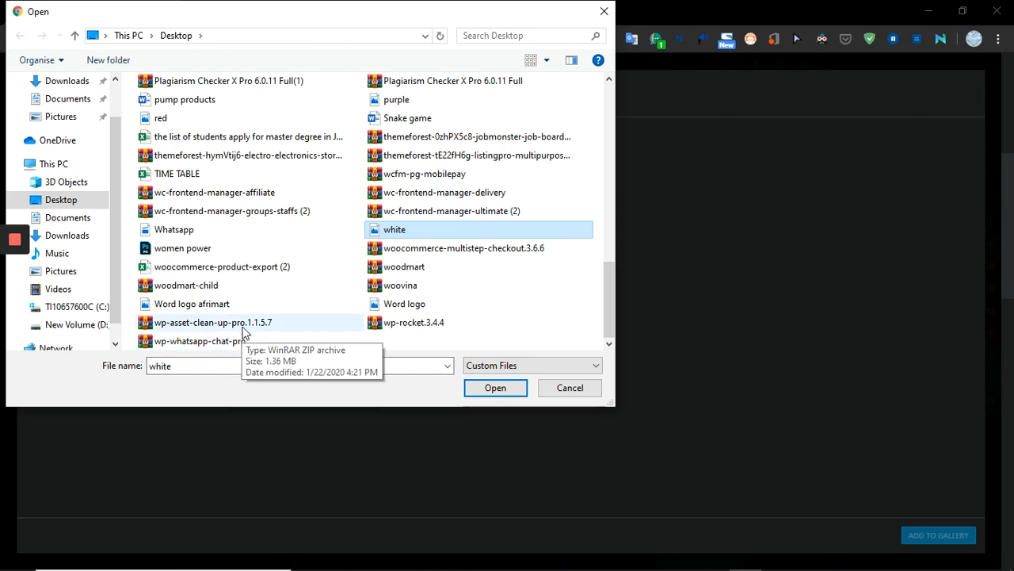
pyautogui.scroll(1, 242, 335)
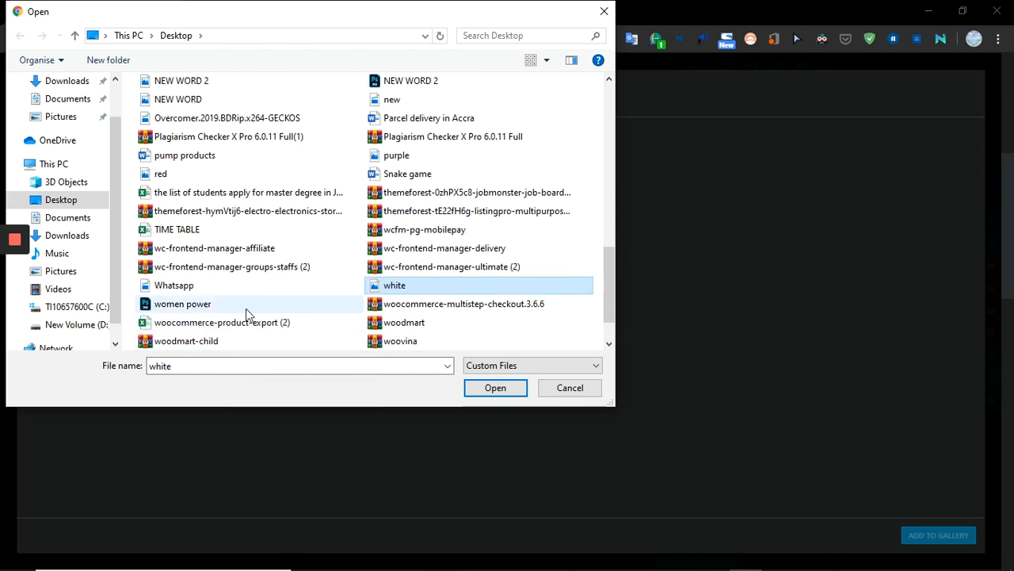
pyautogui.scroll(1, 246, 293)
pyautogui.scroll(4, 246, 278)
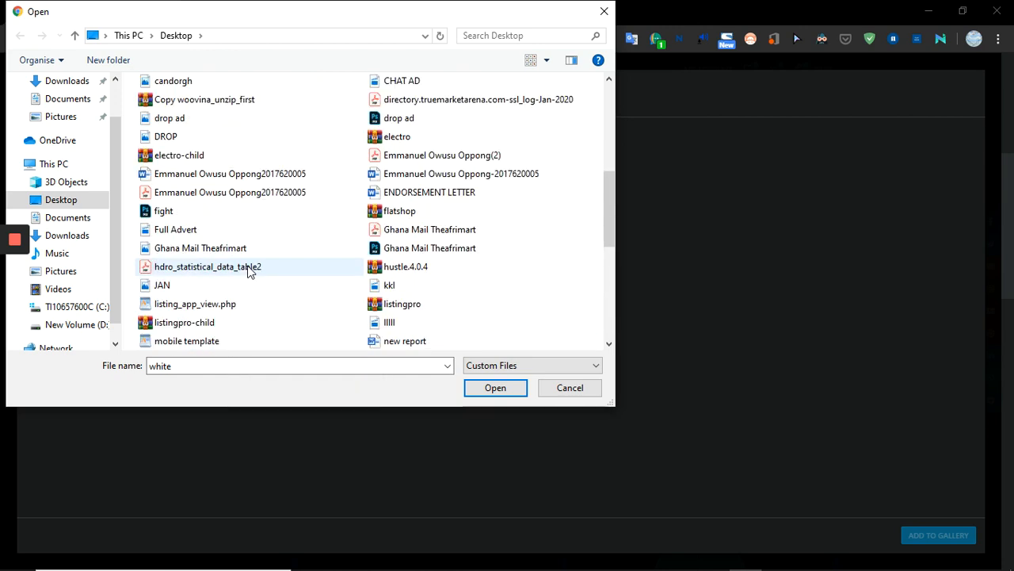
pyautogui.scroll(1, 248, 271)
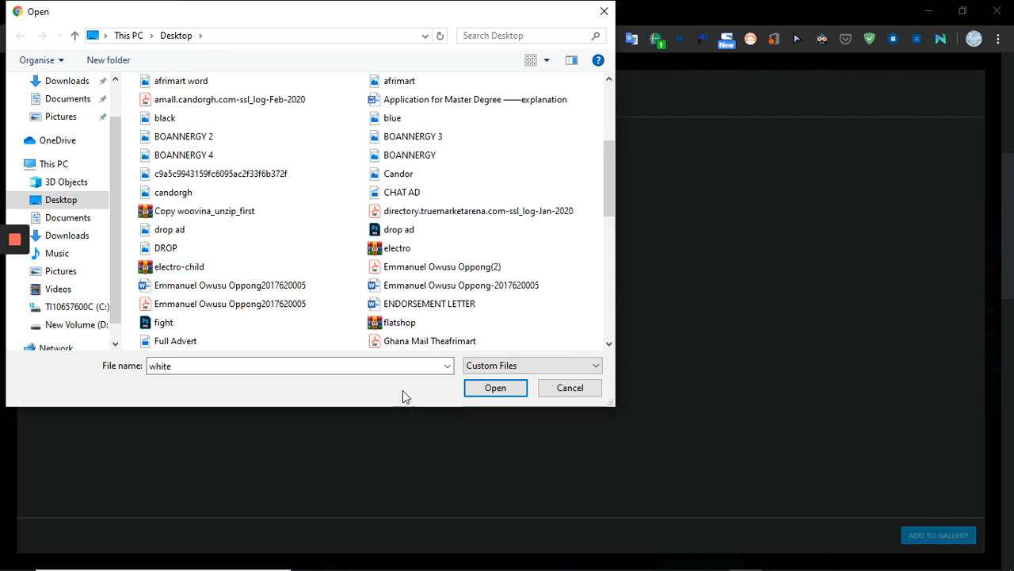
# Upload the selected white image and add it to the product's image gallery.
pyautogui.click(497, 391)
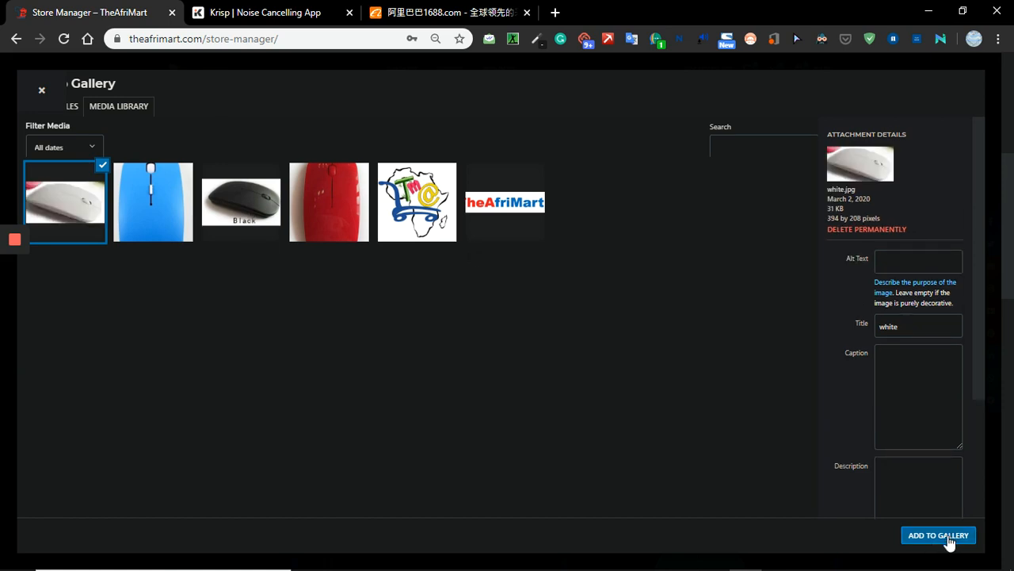
pyautogui.click(948, 538)
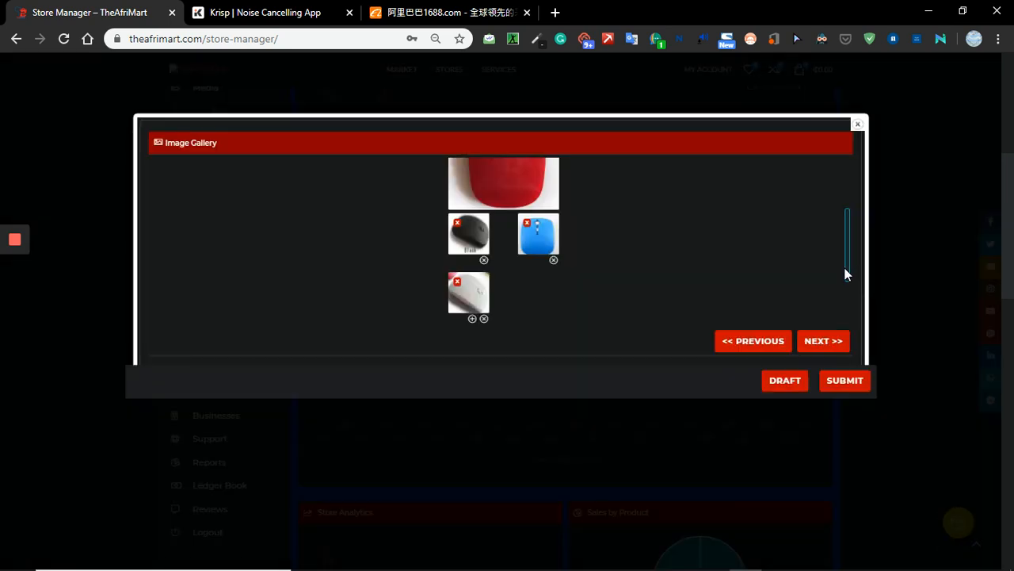
# Upload the multi-colour mouse photo from WeChat's File Transfer chat to the media library and add it as the product's 360° image.
pyautogui.moveTo(844, 267); pyautogui.dragTo(855, 284)
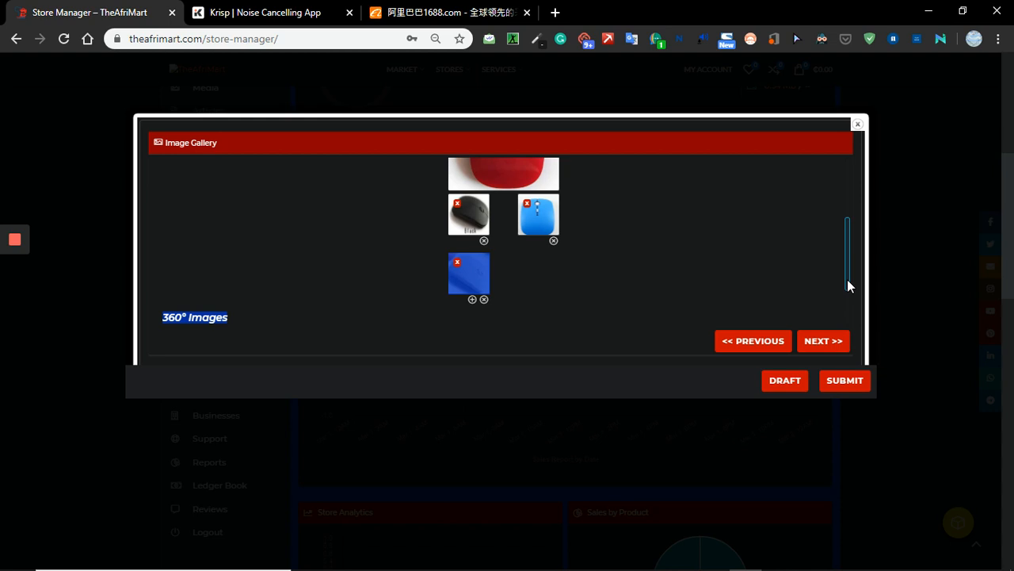
pyautogui.scroll(-1, 851, 281)
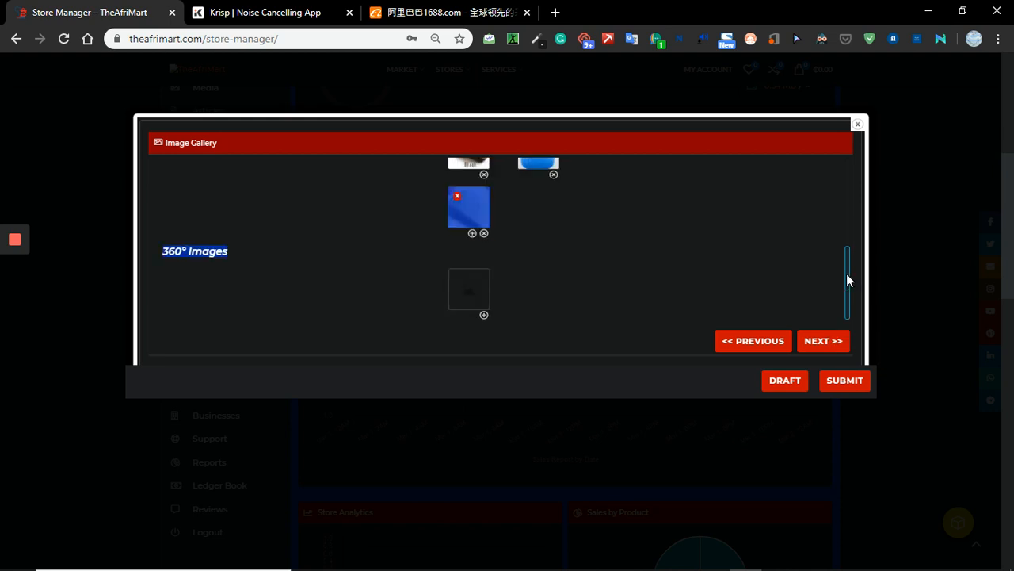
pyautogui.click(482, 270)
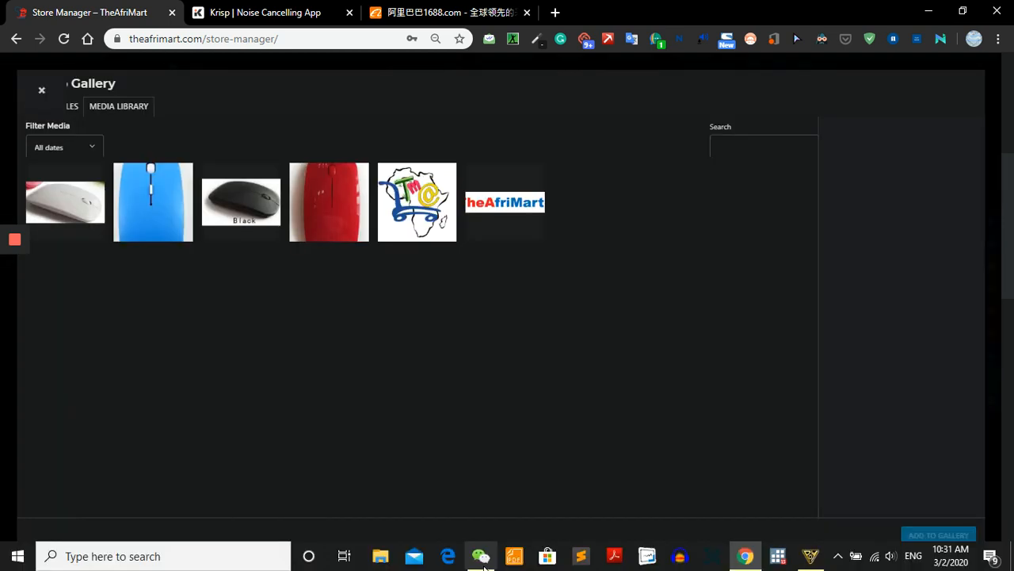
pyautogui.click(484, 554)
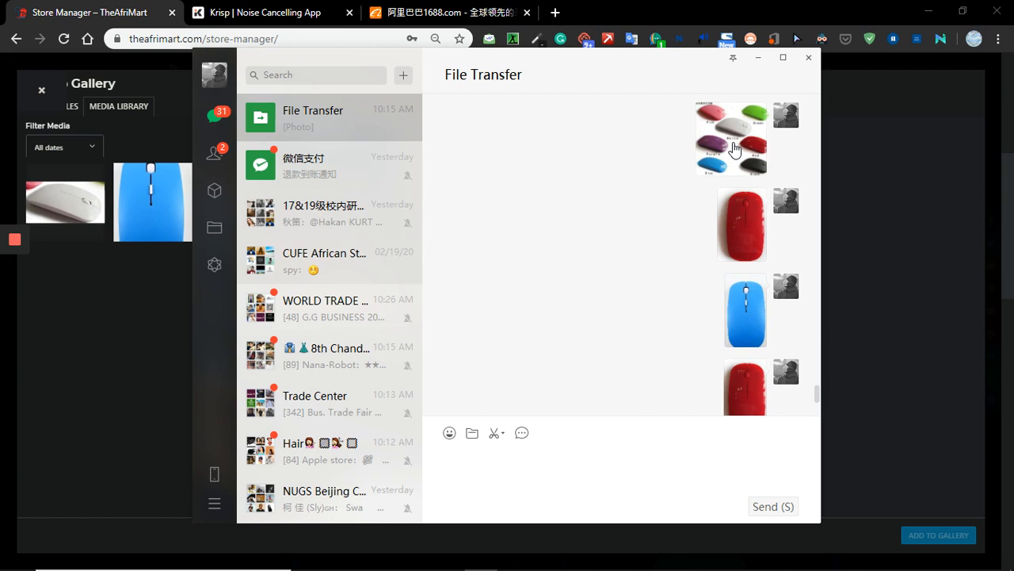
pyautogui.moveTo(733, 149); pyautogui.dragTo(153, 310)
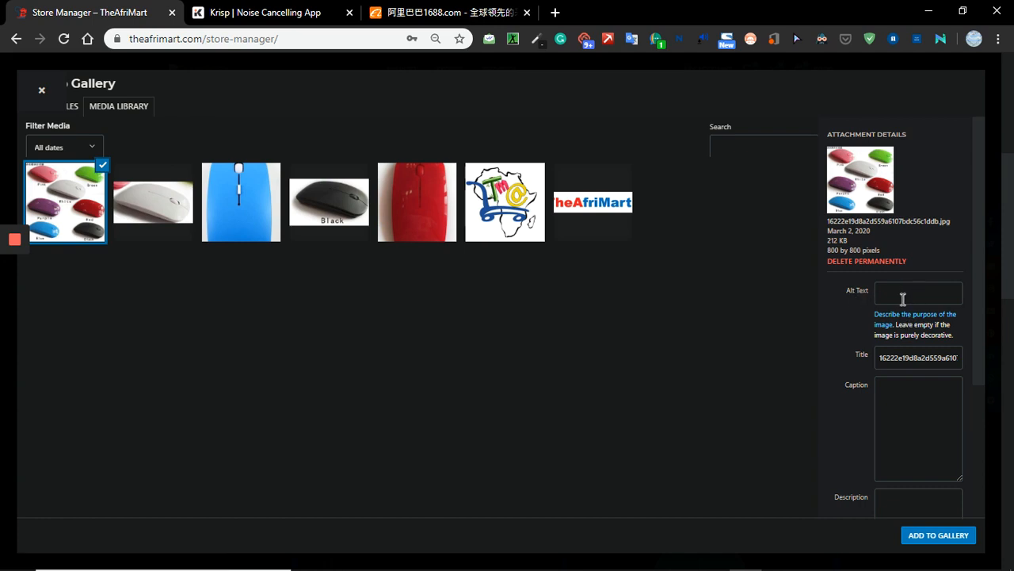
pyautogui.doubleClick(955, 268)
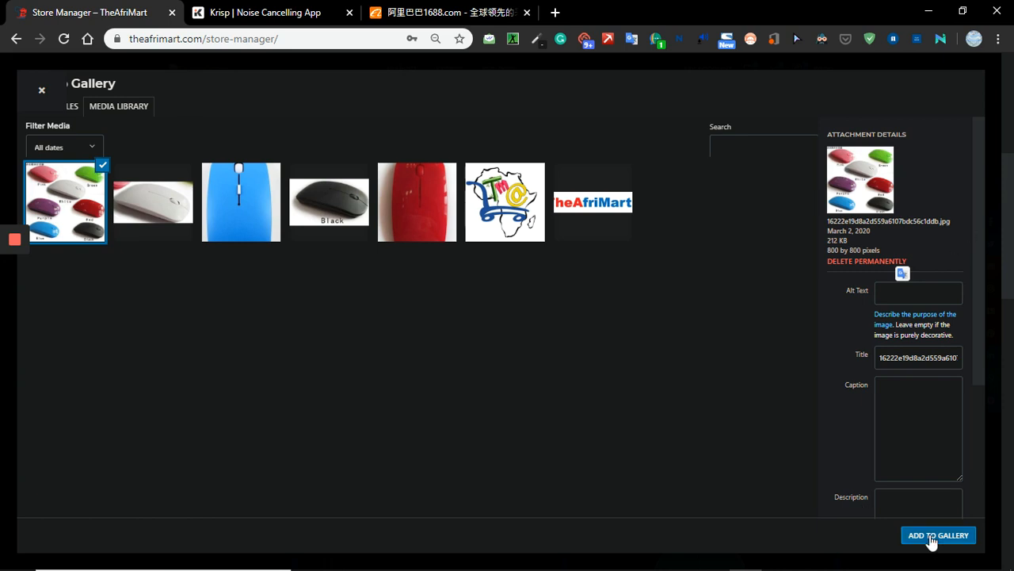
pyautogui.scroll(-3, 912, 398)
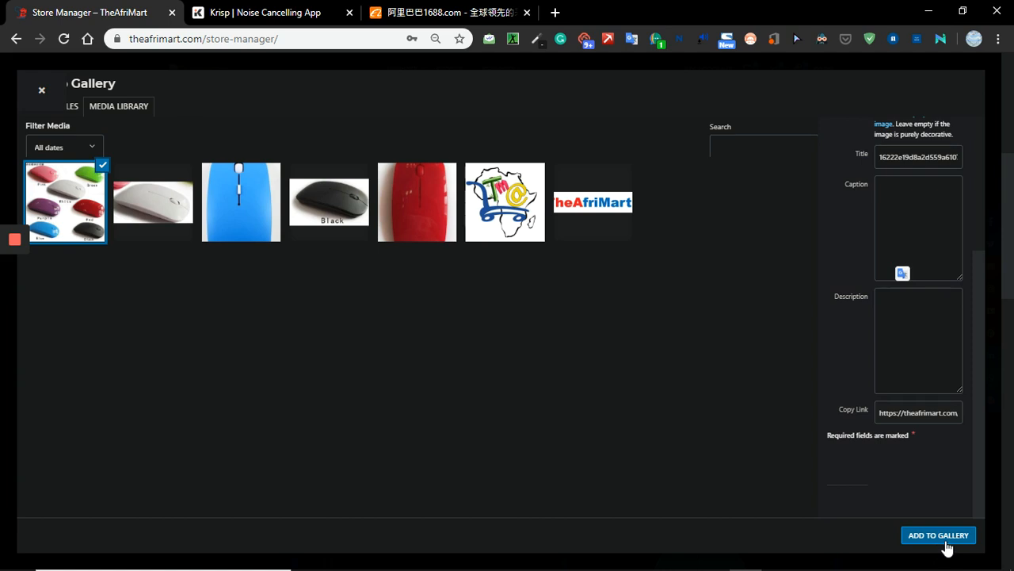
pyautogui.click(945, 545)
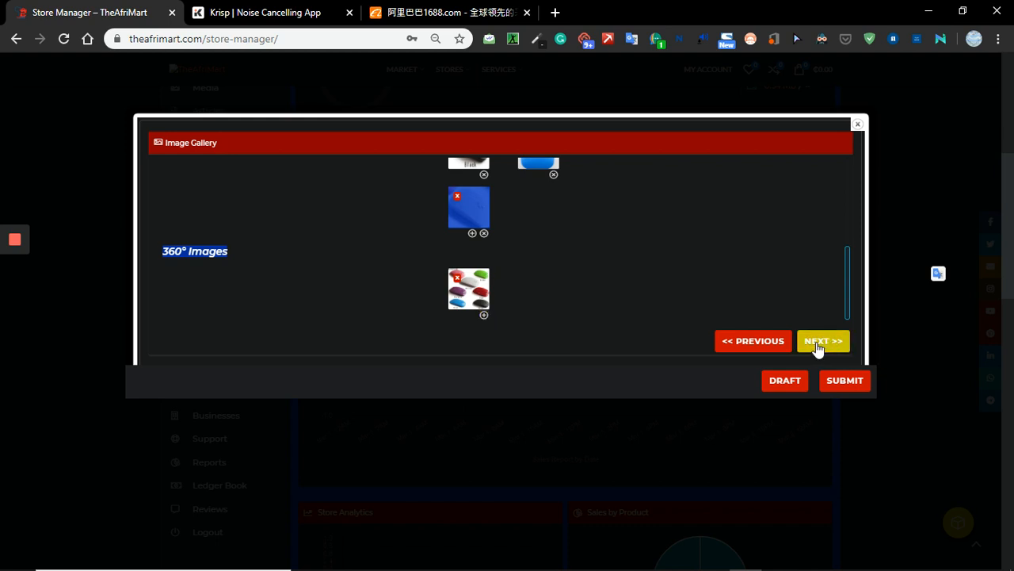
# Advance to the product's Content section and paste the copied product text into the short description.
pyautogui.click(819, 347)
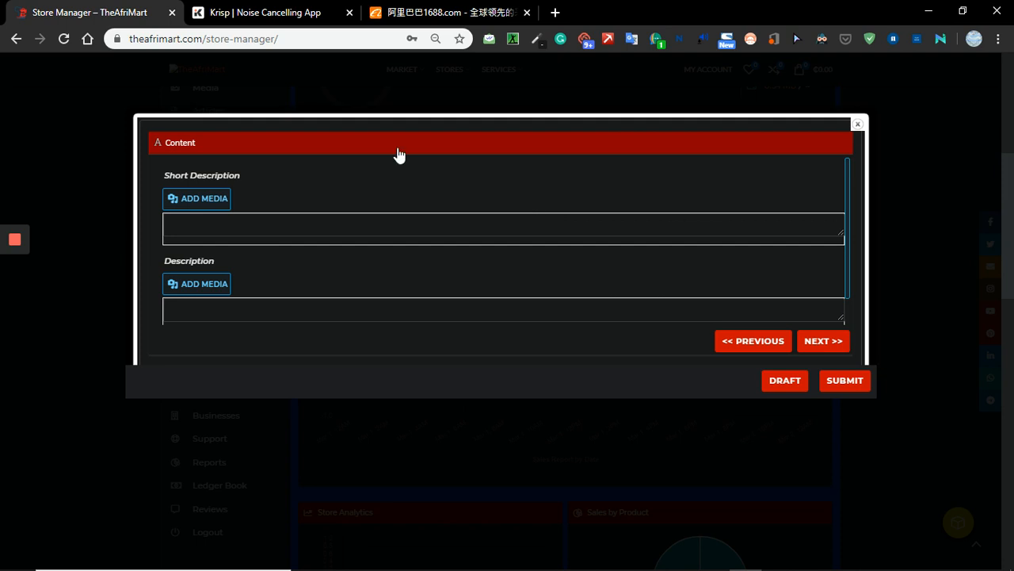
pyautogui.click(301, 223)
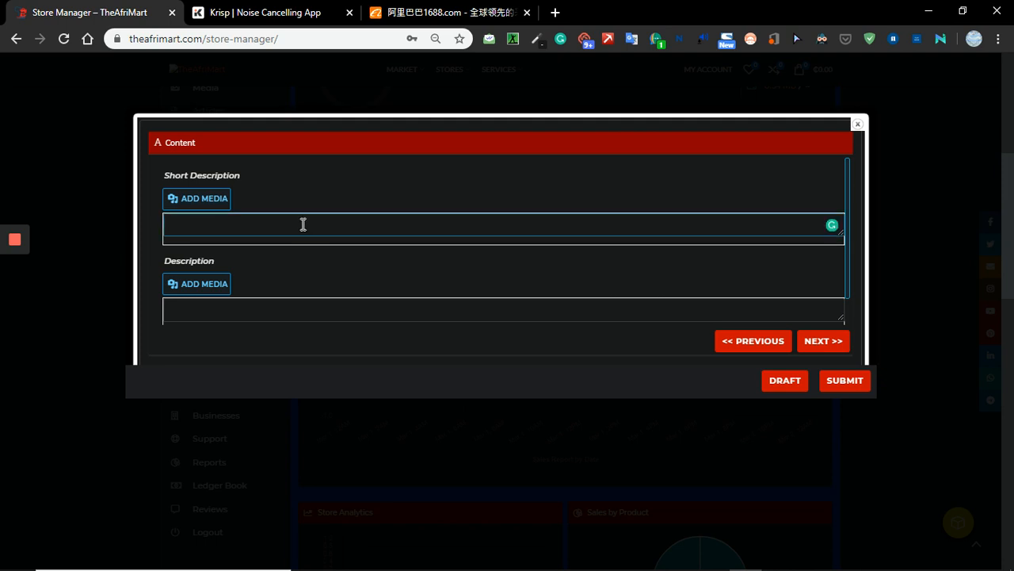
pyautogui.rightClick(301, 222)
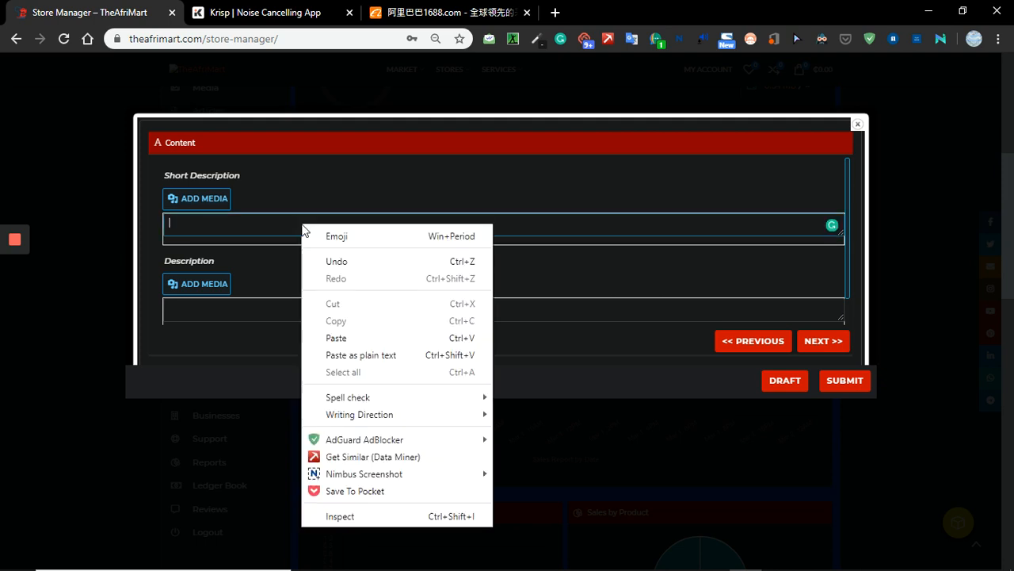
pyautogui.click(337, 338)
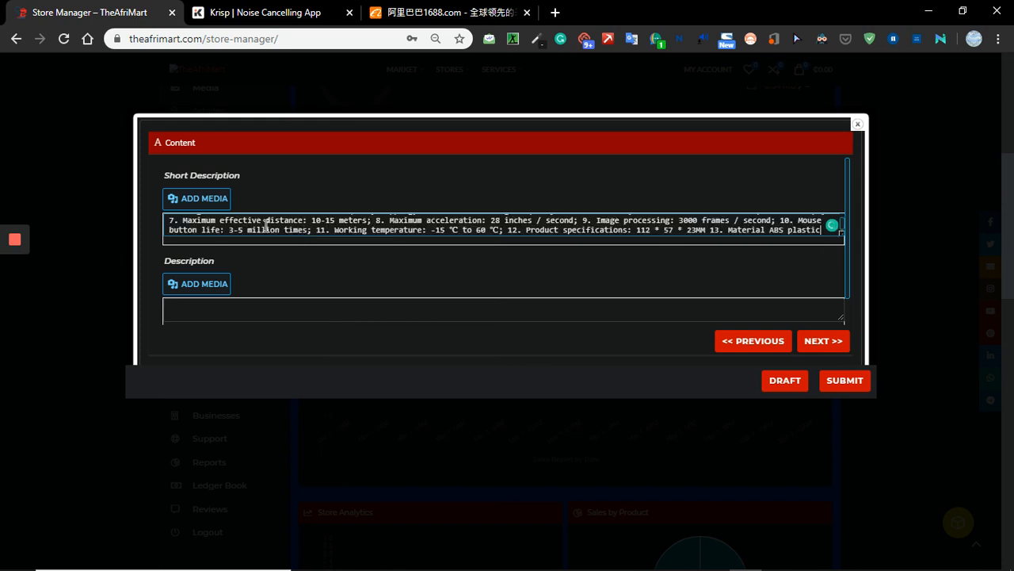
# Delete the opening stock, freight and customer-service text so the short description starts at "1. Mouse rated working voltage".
pyautogui.scroll(1, 199, 224)
pyautogui.scroll(5, 194, 224)
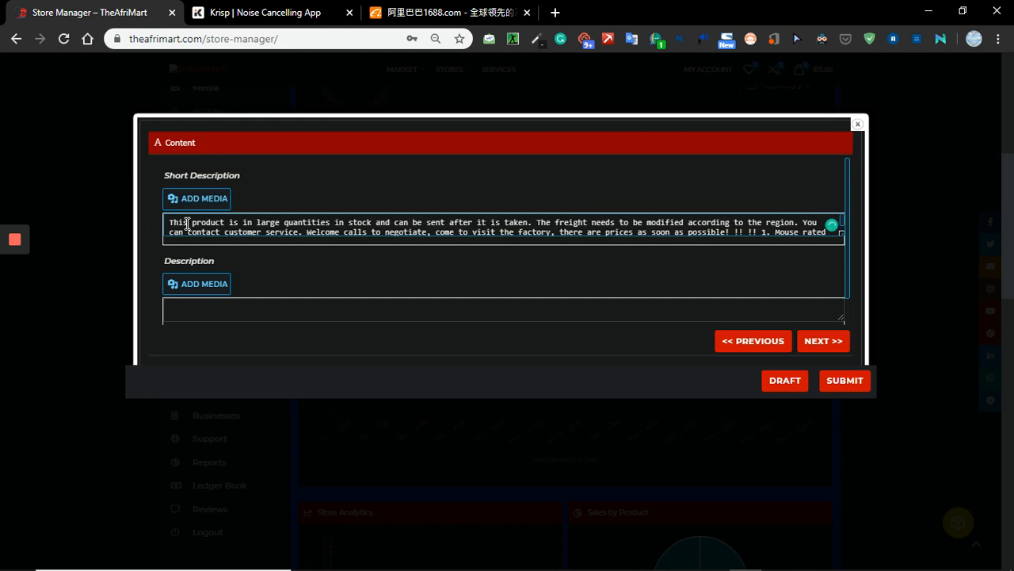
pyautogui.scroll(2, 188, 224)
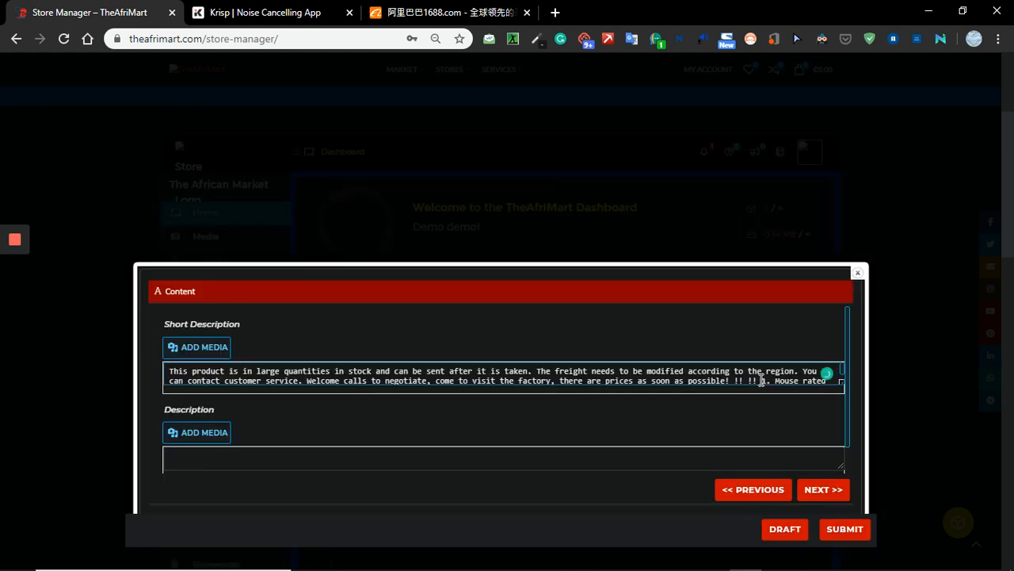
pyautogui.hotkey('ctrl', 'a')
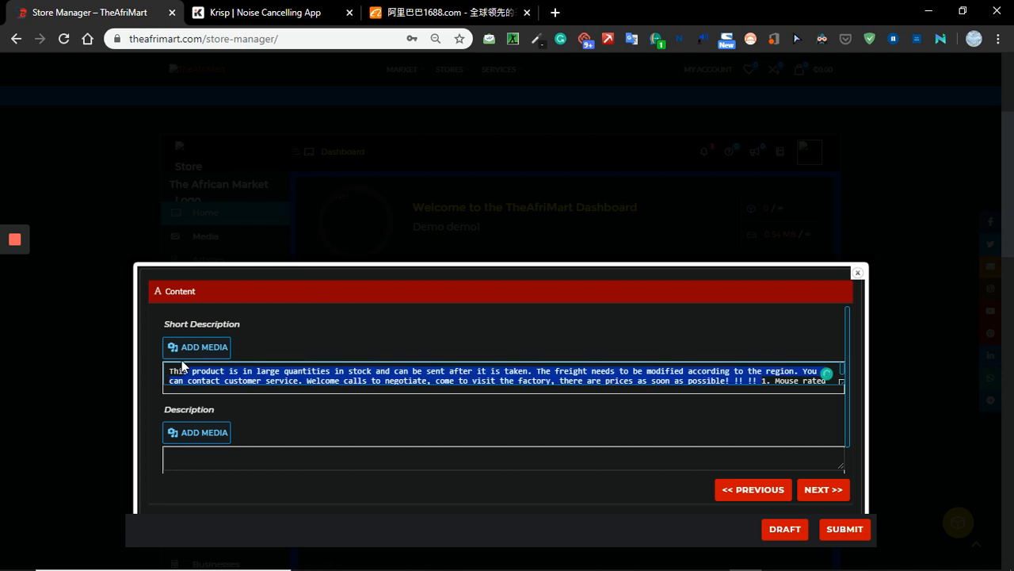
pyautogui.press('BackSpace')
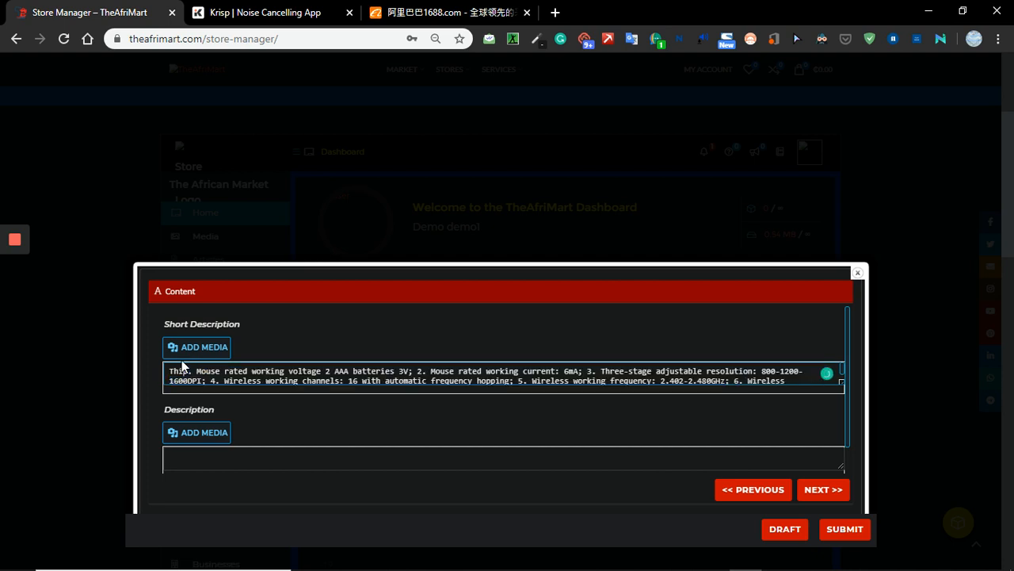
pyautogui.press('BackSpace')
pyautogui.press('BackSpace')
pyautogui.press('BackSpace')
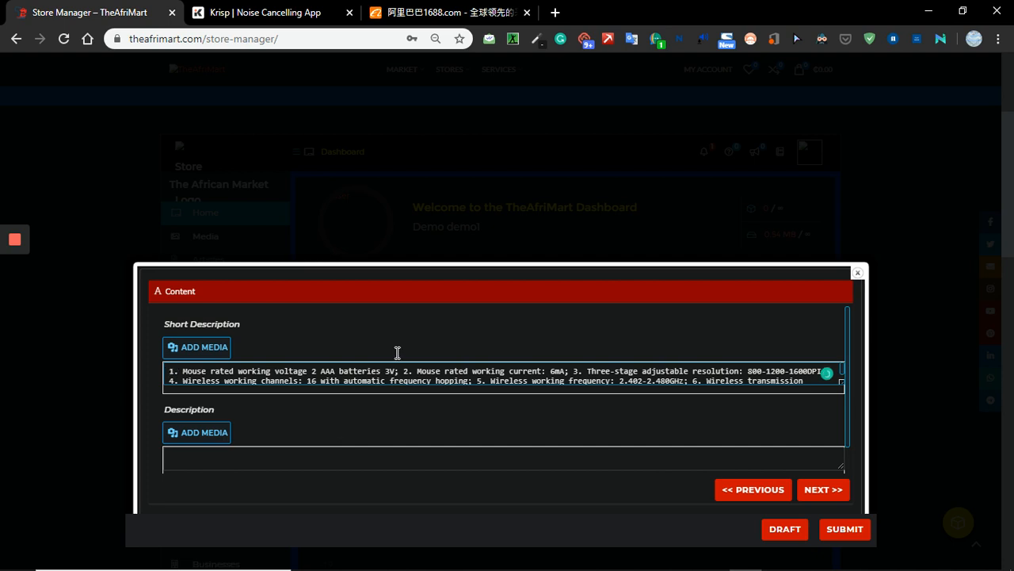
pyautogui.scroll(-1, 389, 429)
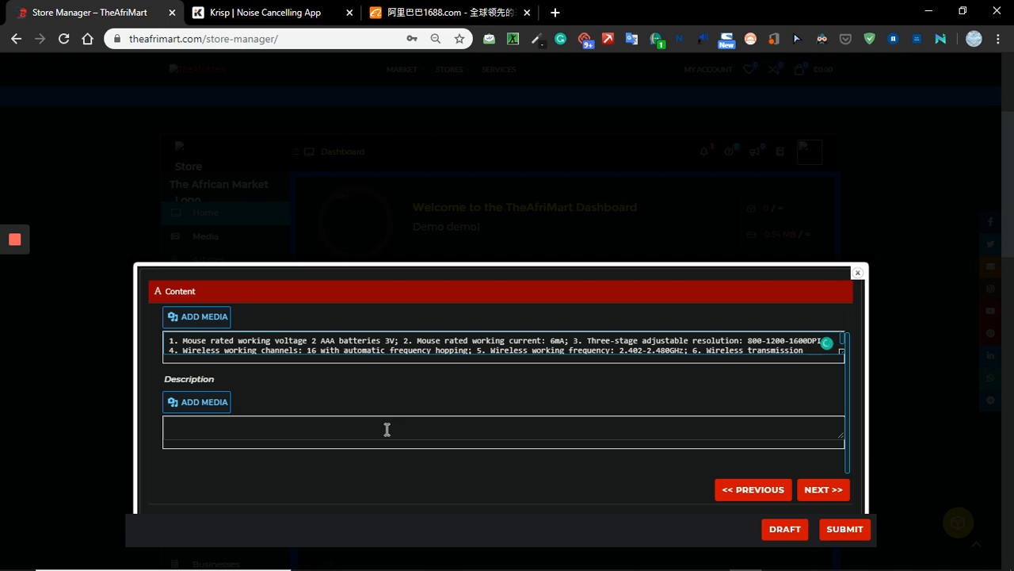
# Paste the copied product text into the main description and advance to the Inventory section.
pyautogui.click(387, 429)
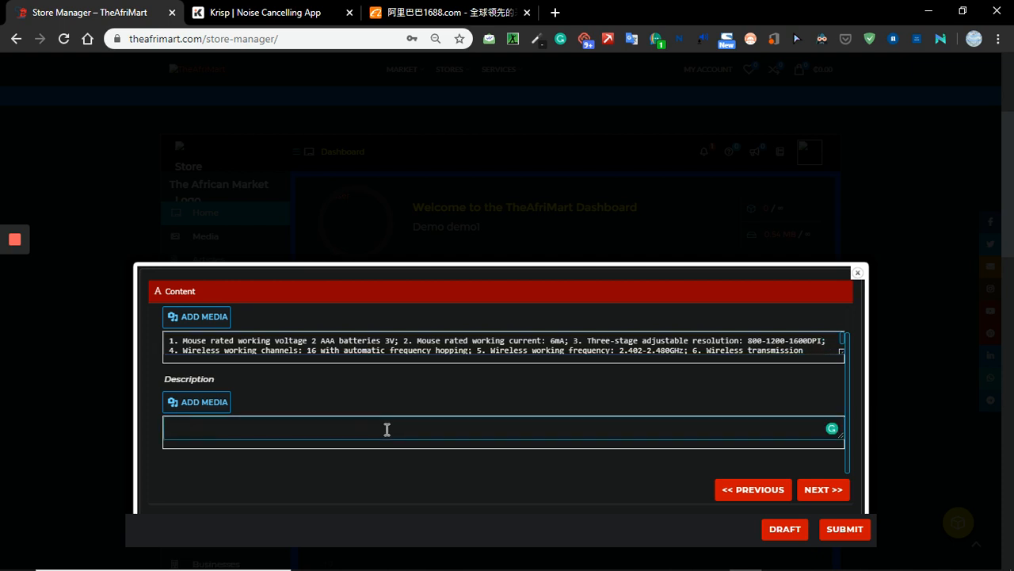
pyautogui.hotkey('ctrl', 'v')
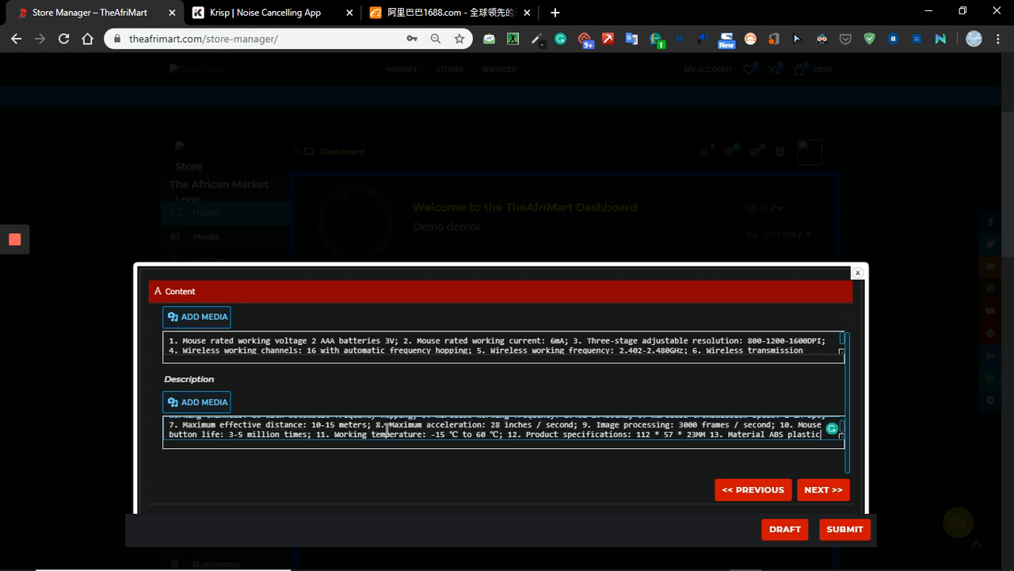
pyautogui.click(825, 490)
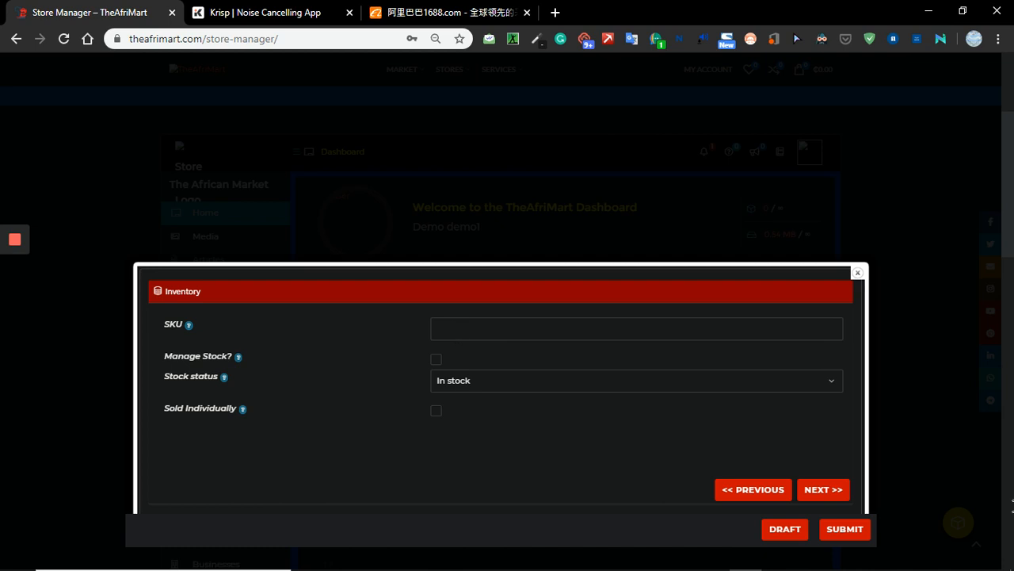
# Enter the SKU ultra-thin0001 and enable stock management with a stock quantity of 10000.
pyautogui.moveTo(800, 545)
pyautogui.click(531, 328)
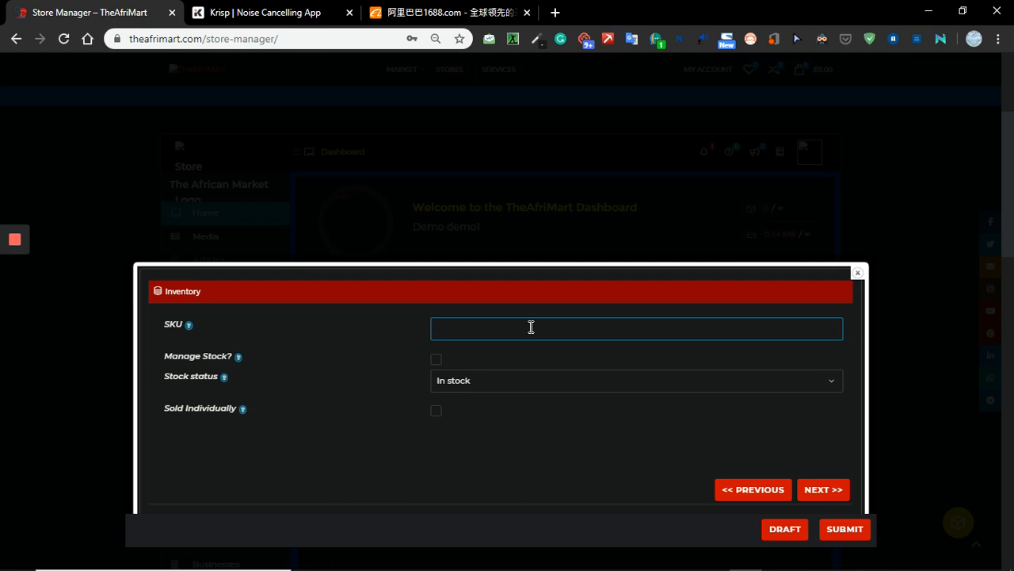
pyautogui.write('ultra-thin0001')
pyautogui.click(436, 361)
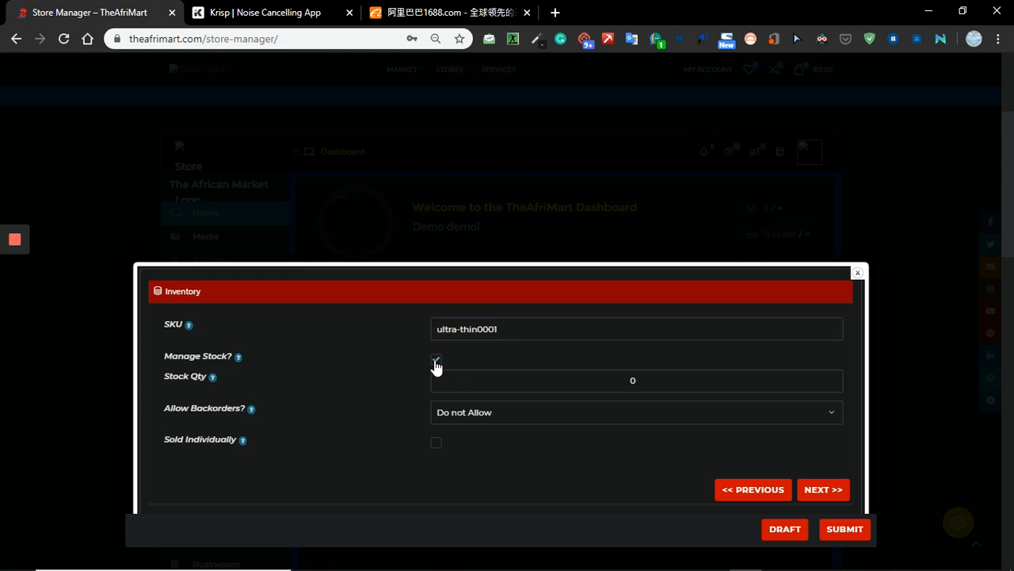
pyautogui.click(485, 382)
pyautogui.write('10000')
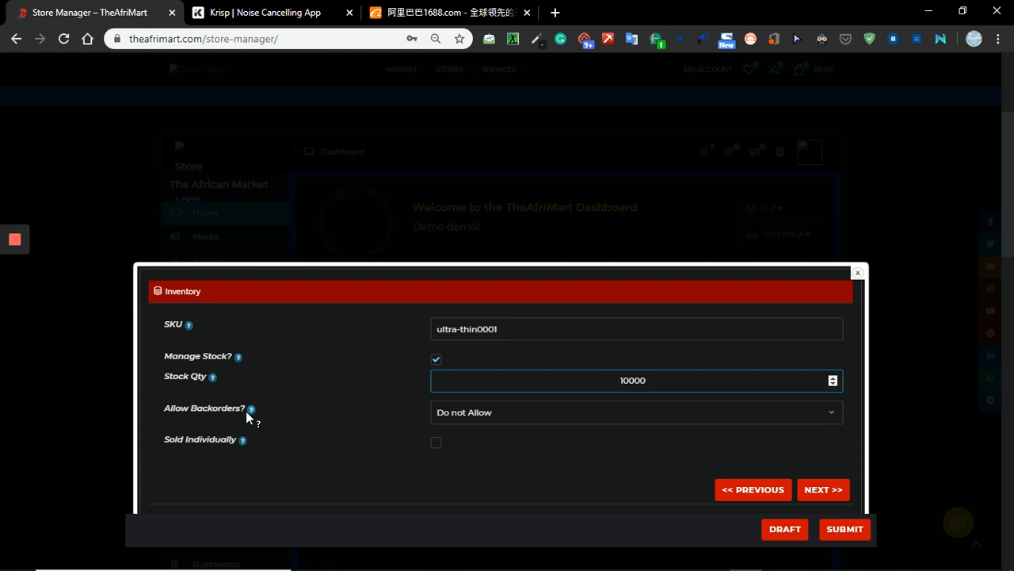
pyautogui.click(641, 376)
# Set backorders to "Allow, but notify customer" and advance to the Shipping section.
pyautogui.click(527, 416)
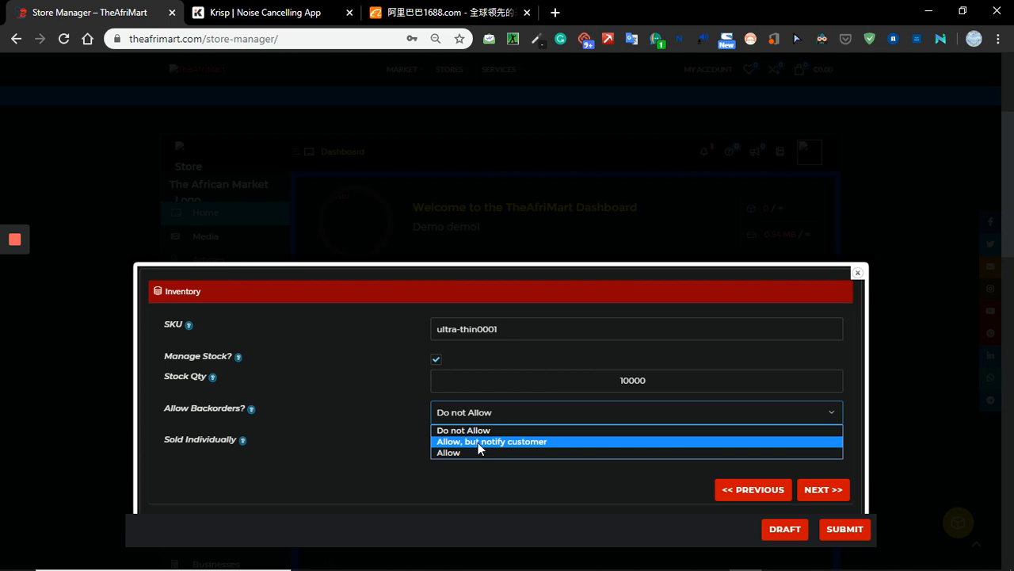
pyautogui.click(477, 442)
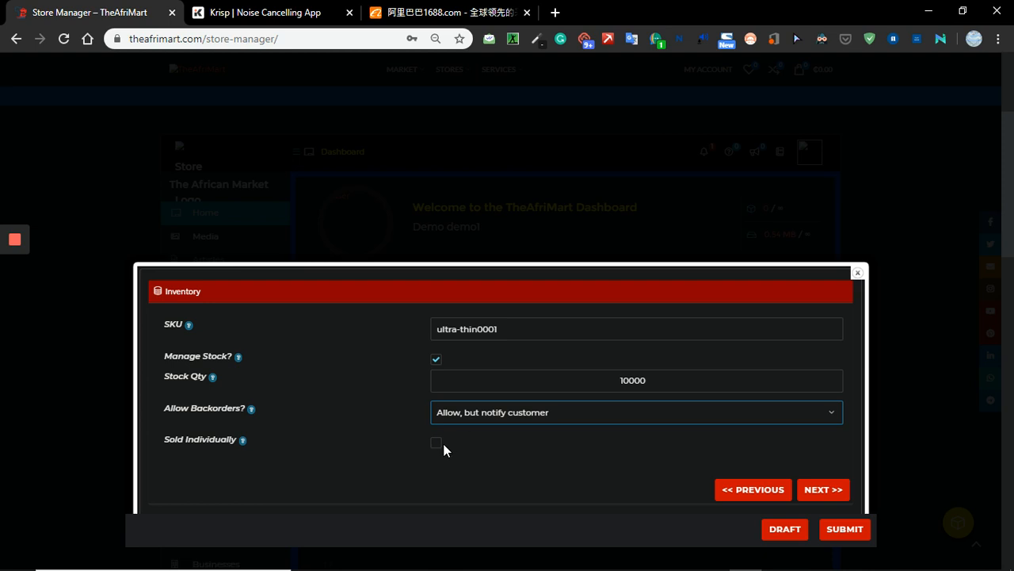
pyautogui.click(824, 489)
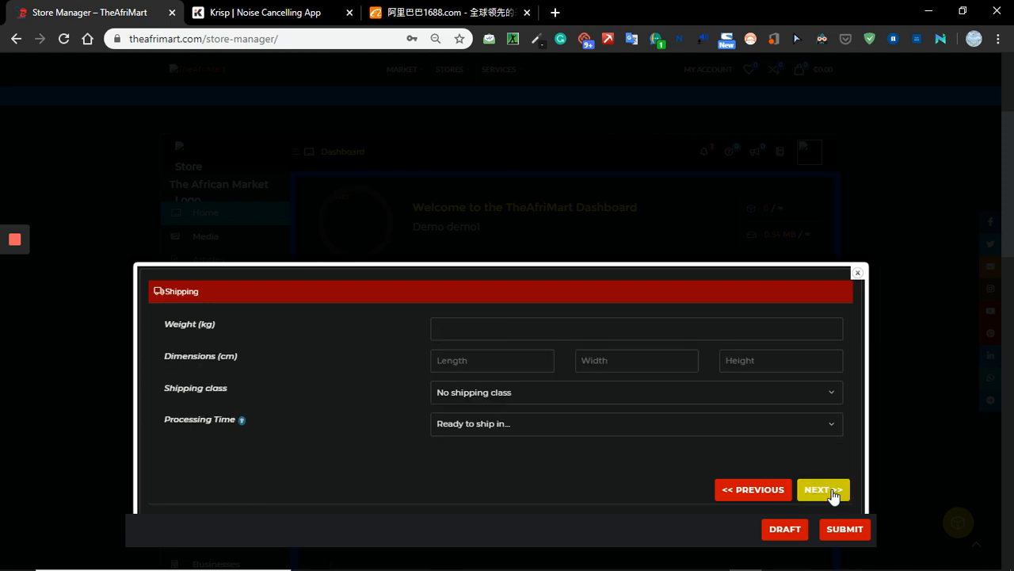
# Set the product weight to 0.3 kg and its dimensions to 25 cm length, 5 cm width and 2.5 cm height.
pyautogui.click(504, 336)
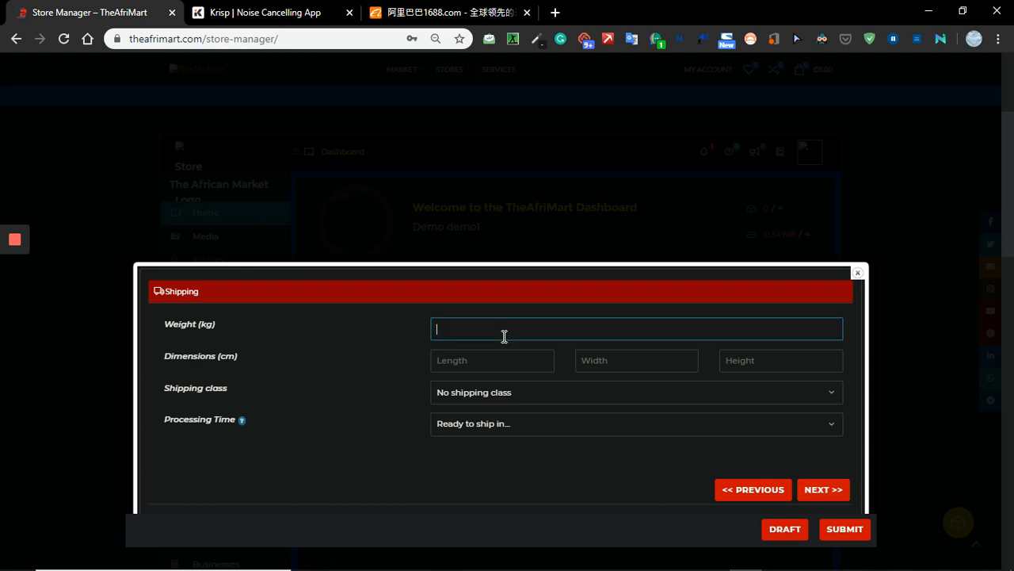
pyautogui.write('0.0')
pyautogui.press('BackSpace')
pyautogui.write('3')
pyautogui.click(474, 360)
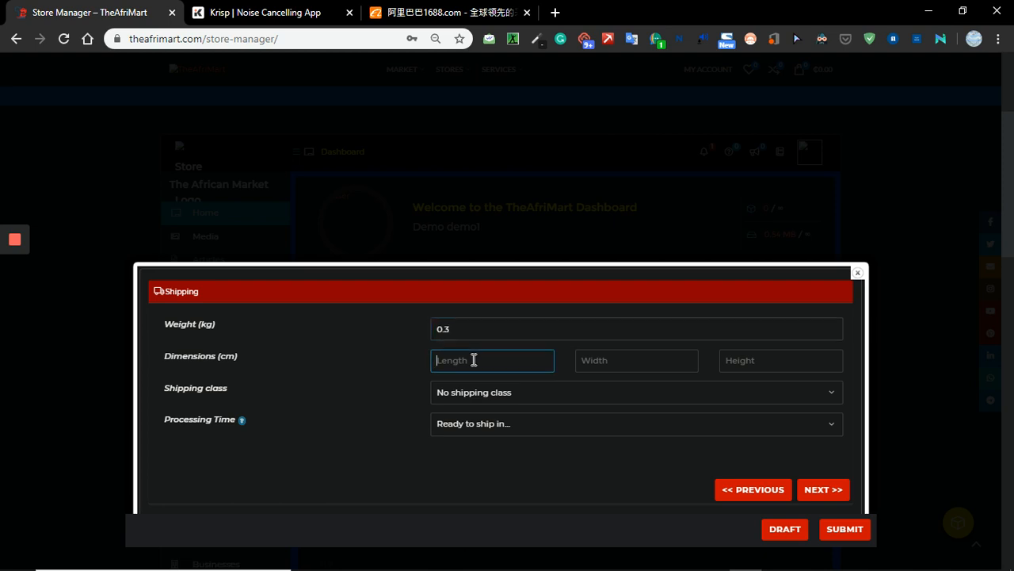
pyautogui.write('25')
pyautogui.press('Tab')
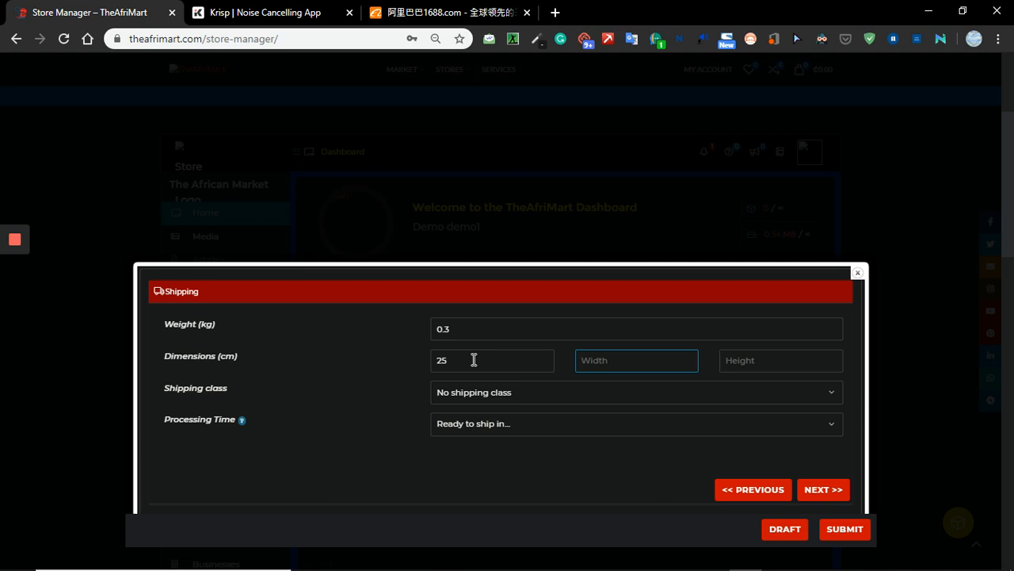
pyautogui.write('5')
pyautogui.press('Tab')
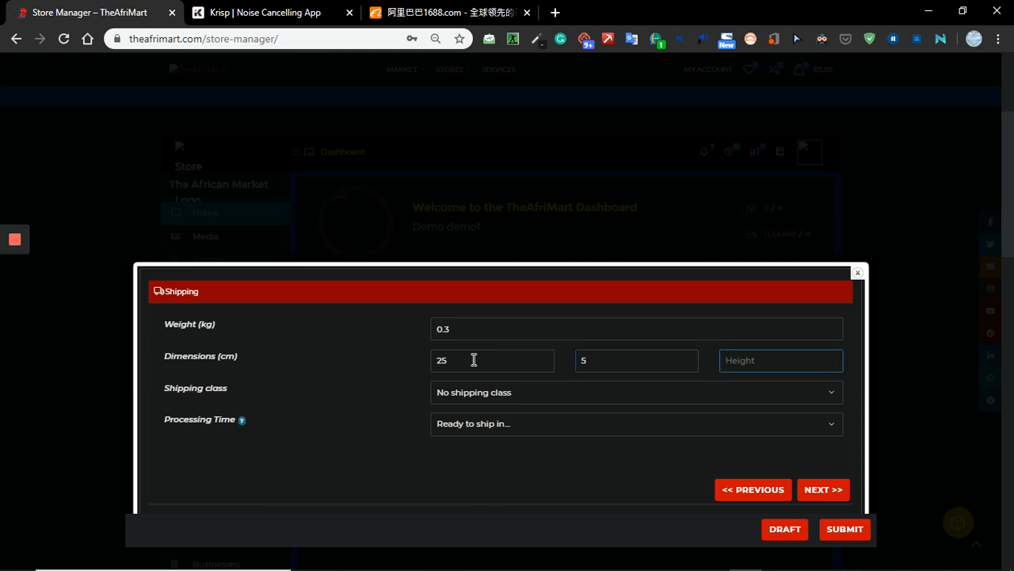
pyautogui.write('2.5')
# Choose the China-Ghana free shipping class and a processing time of 1 business day.
pyautogui.click(534, 400)
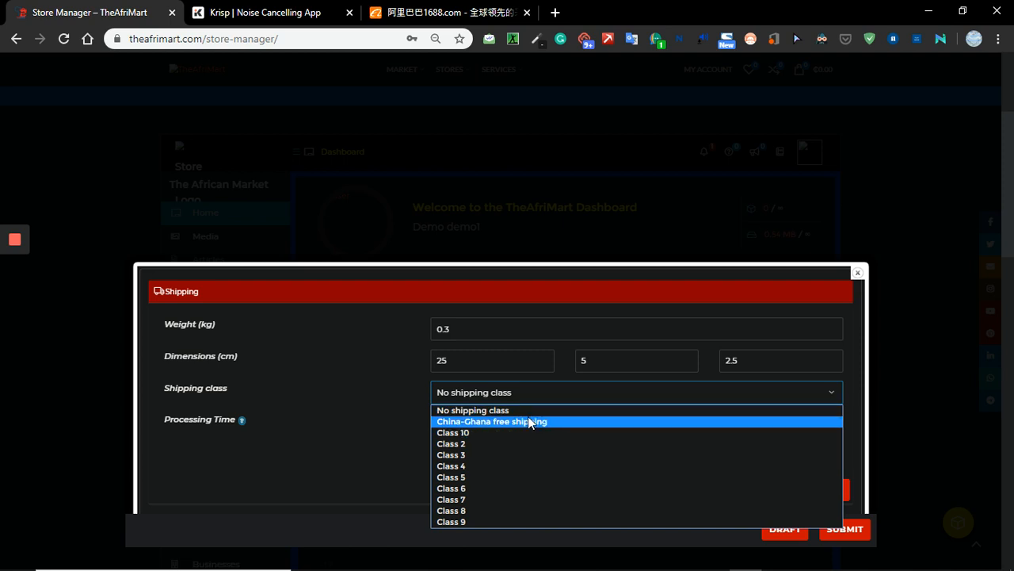
pyautogui.click(529, 418)
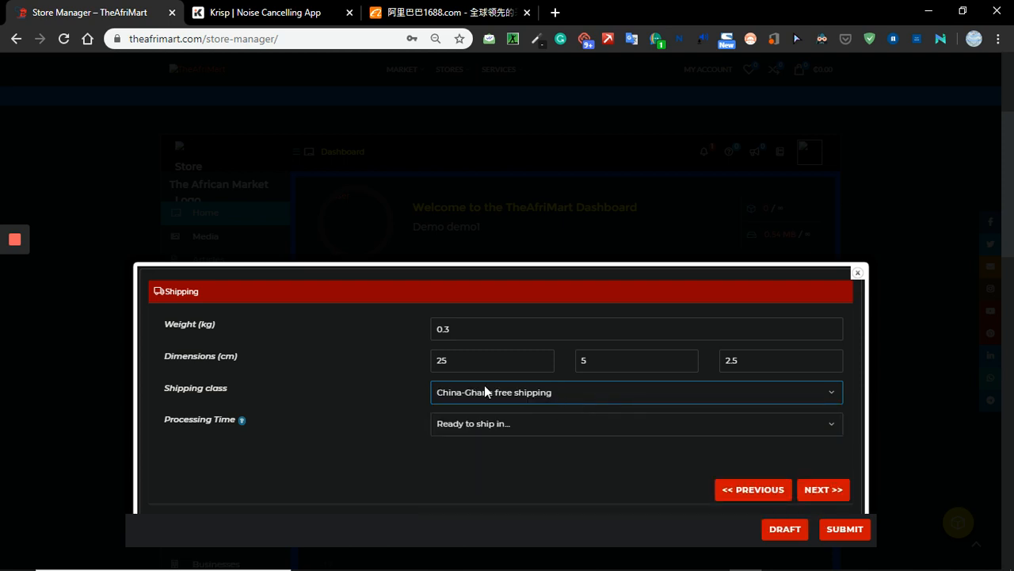
pyautogui.click(555, 426)
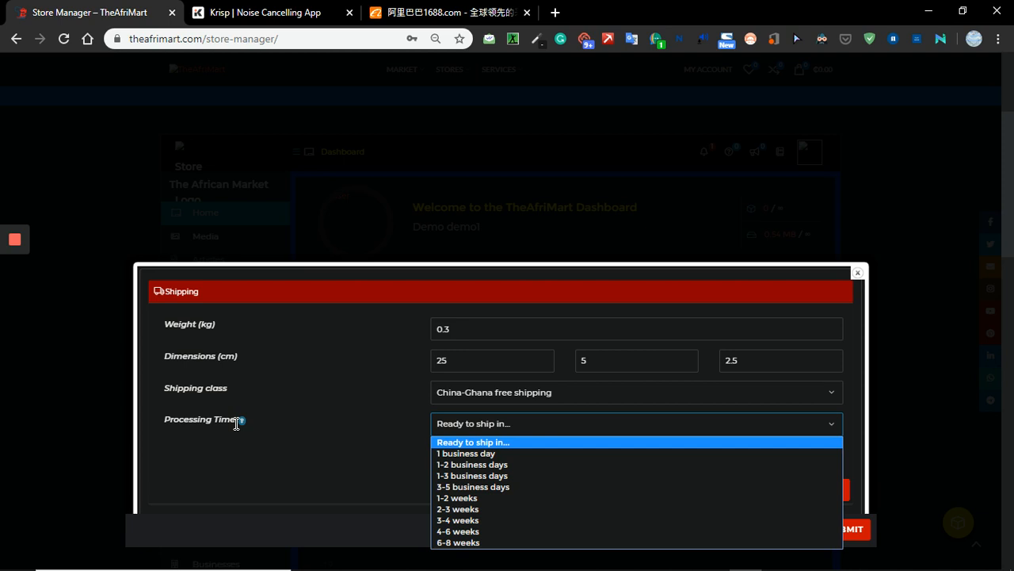
pyautogui.click(504, 454)
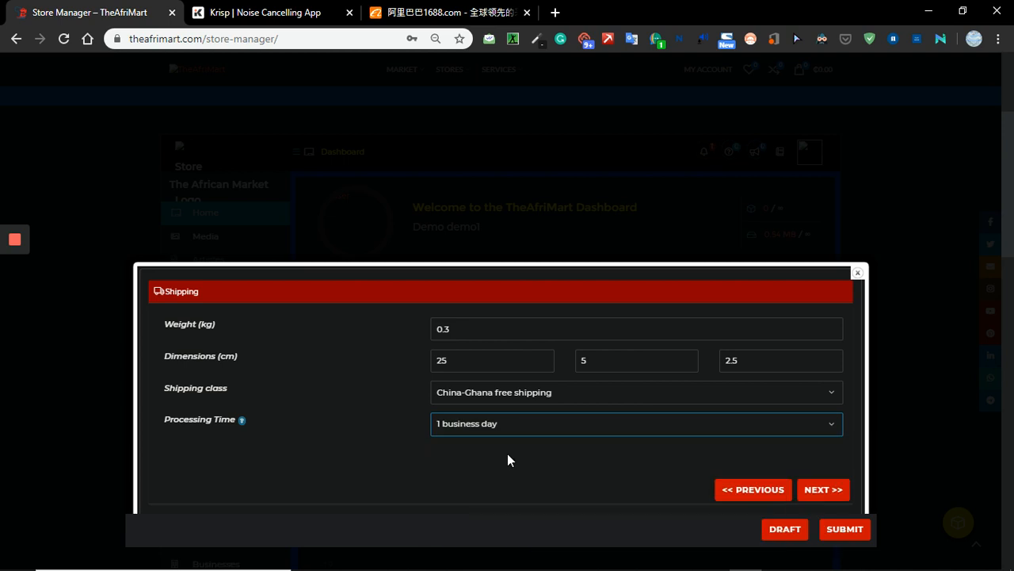
# Advance to the Attributes section and activate the Color attribute with the value Black.
pyautogui.click(813, 489)
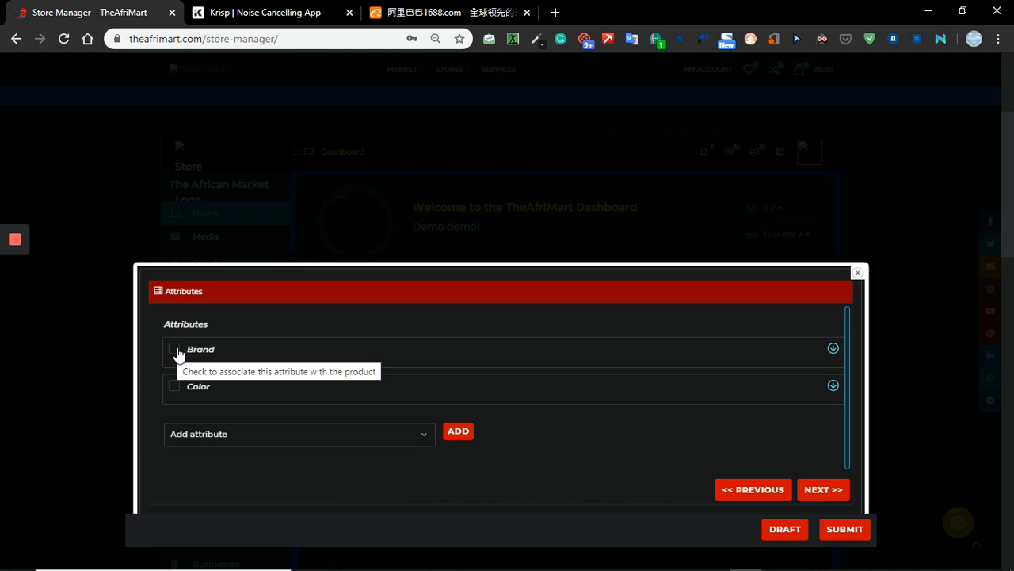
pyautogui.moveTo(18, 309)
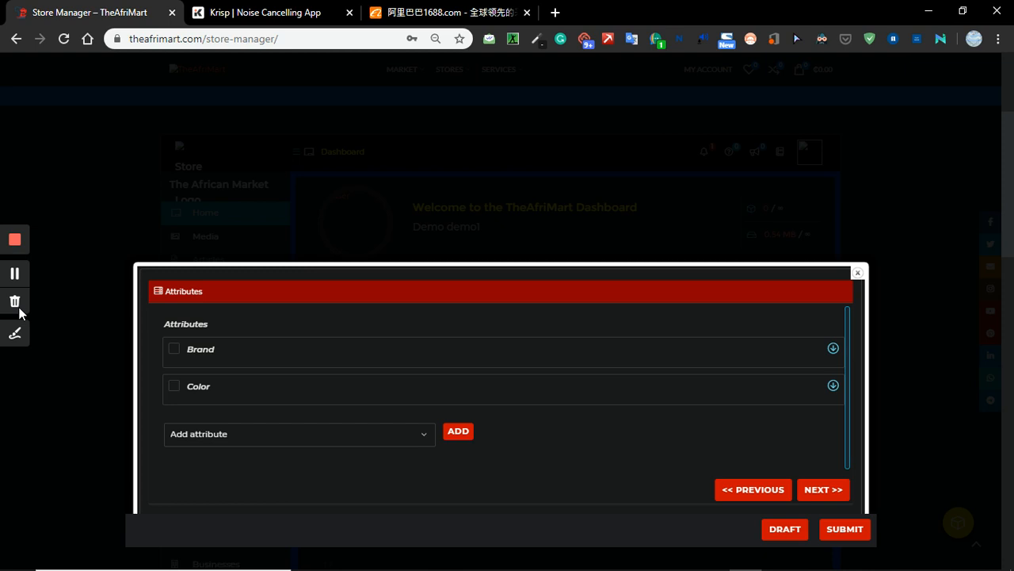
pyautogui.click(175, 392)
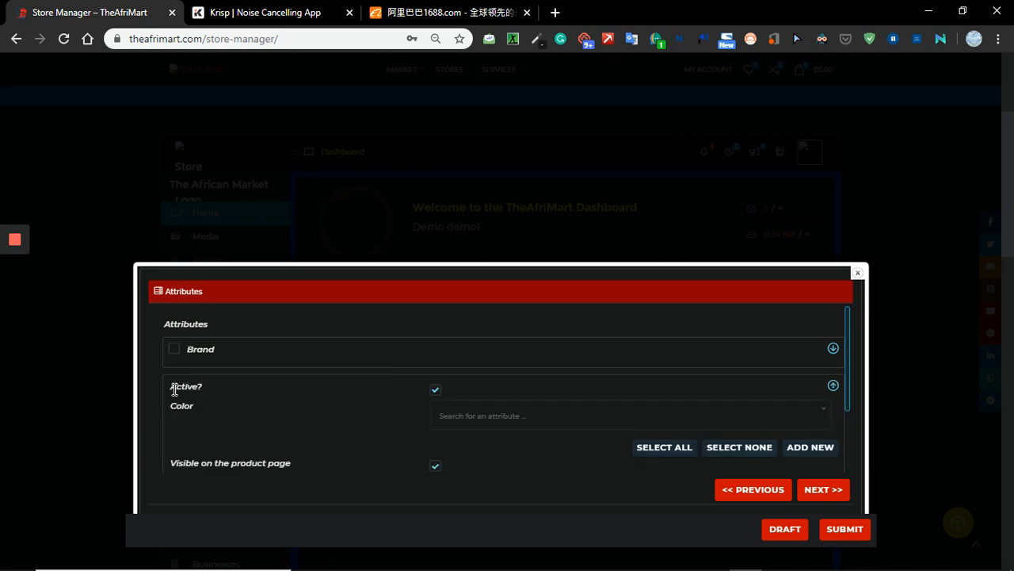
pyautogui.click(469, 424)
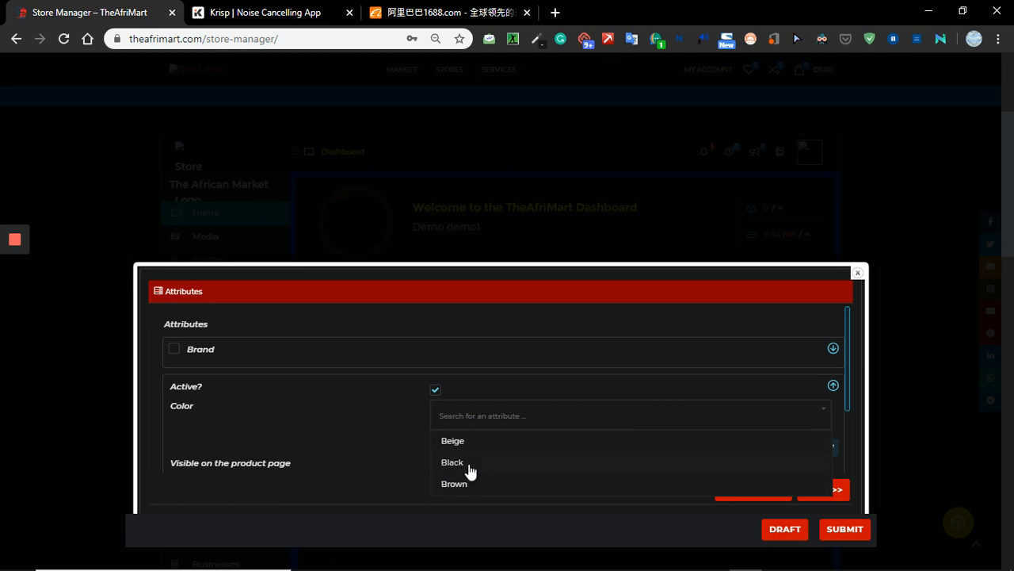
pyautogui.click(501, 460)
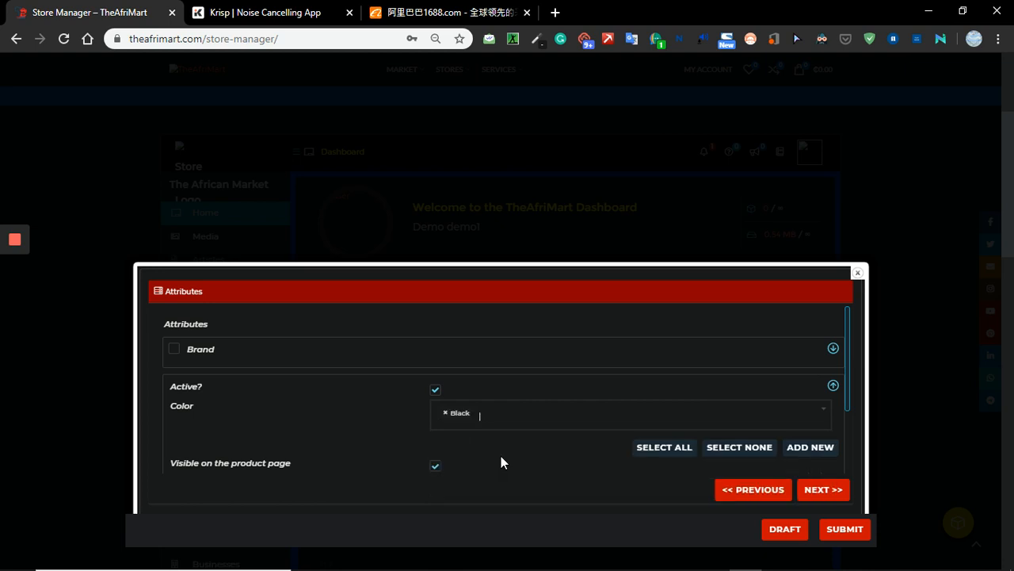
pyautogui.click(536, 424)
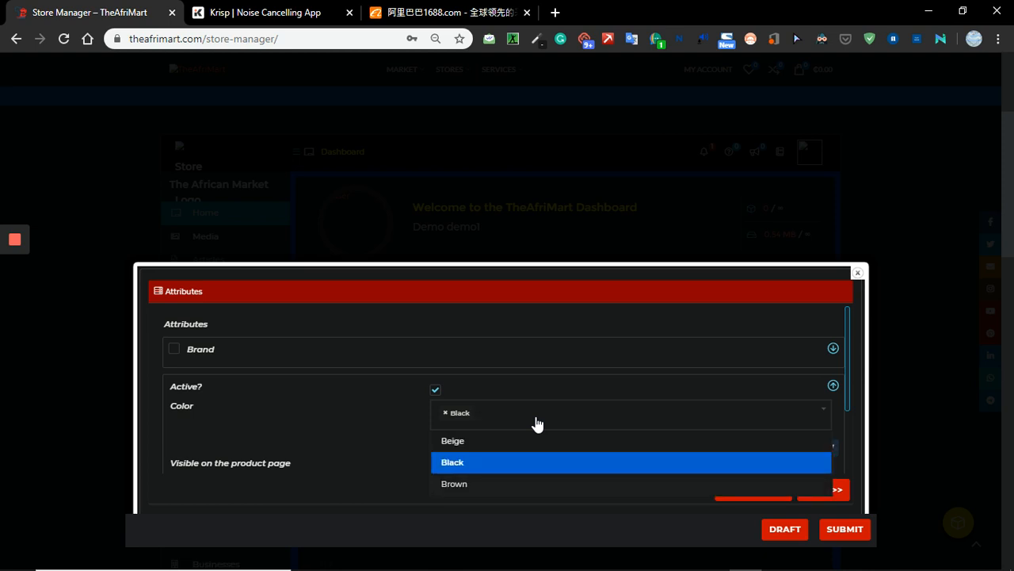
pyautogui.write('w')
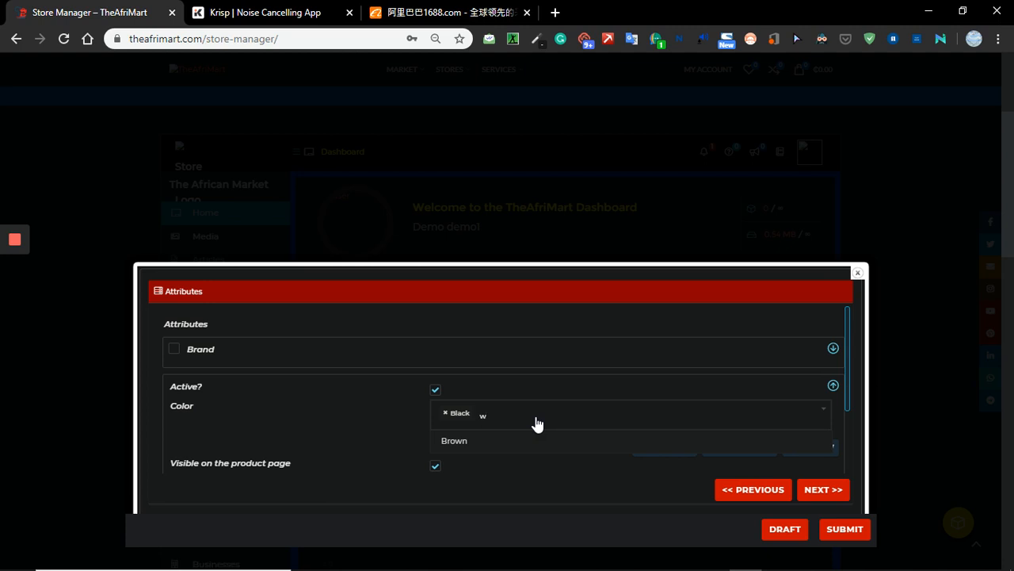
pyautogui.press('BackSpace')
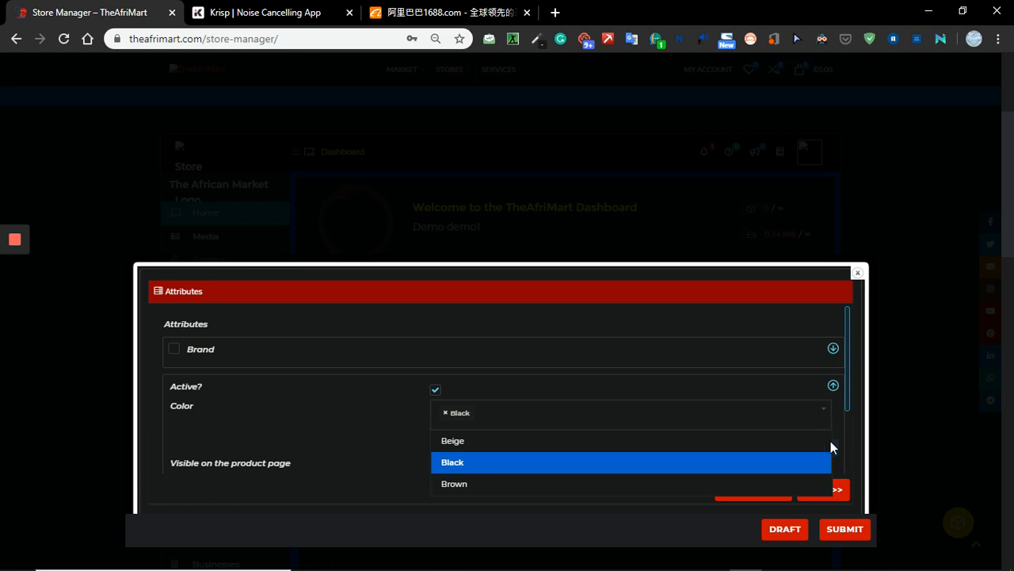
pyautogui.click(389, 418)
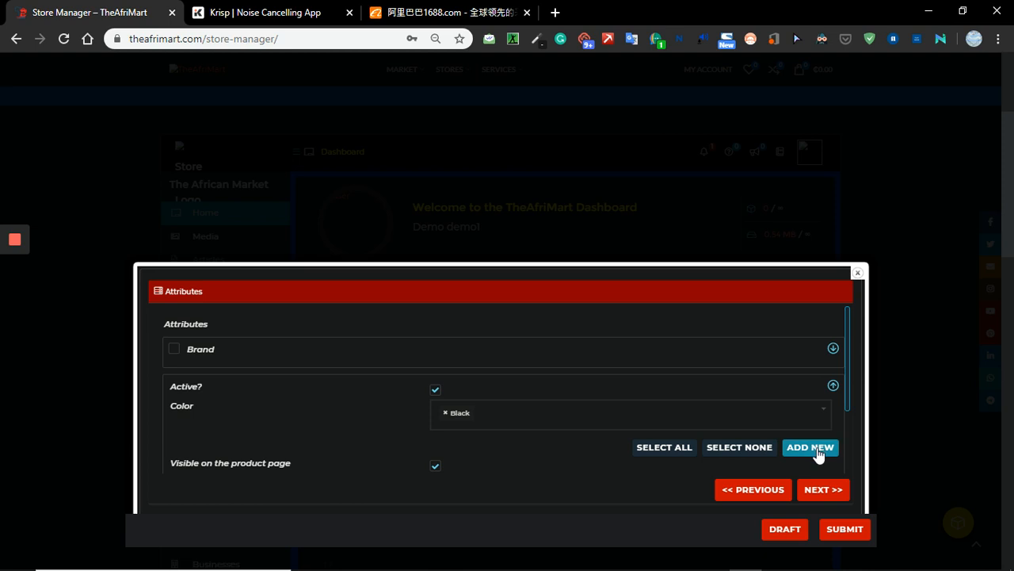
# Create the new terms White and Blue for the Color attribute.
pyautogui.click(820, 448)
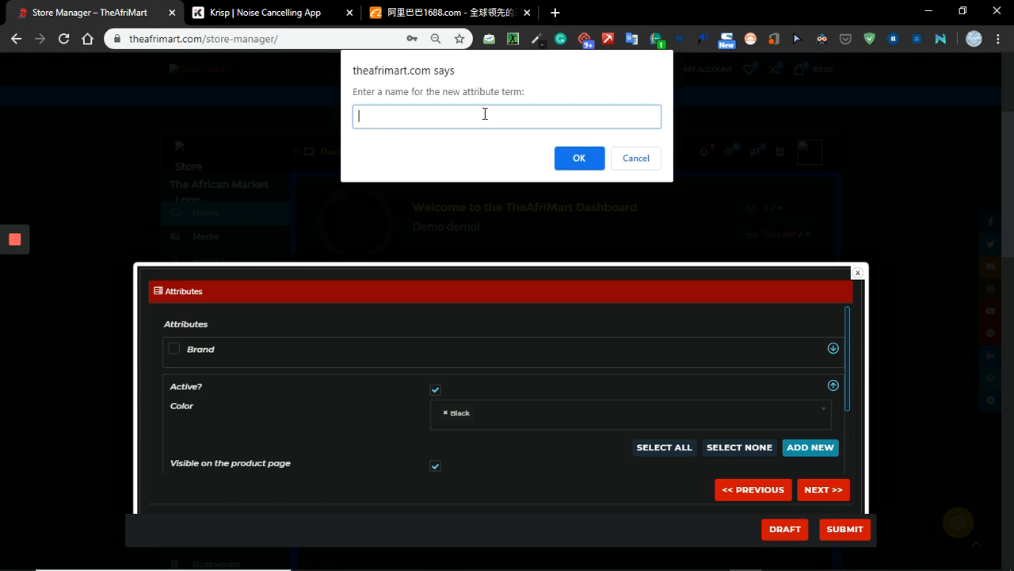
pyautogui.write('White')
pyautogui.click(575, 160)
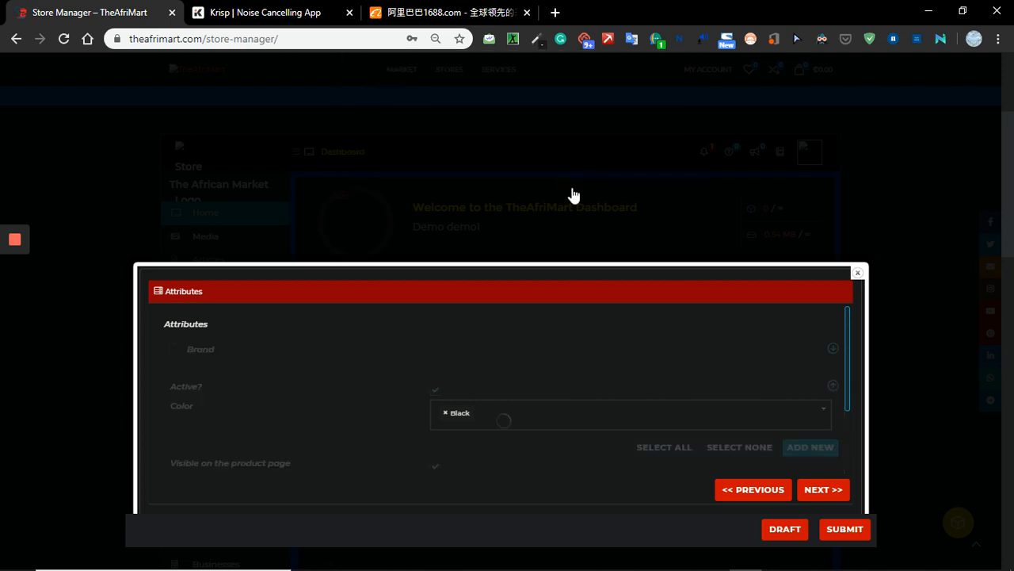
pyautogui.click(807, 449)
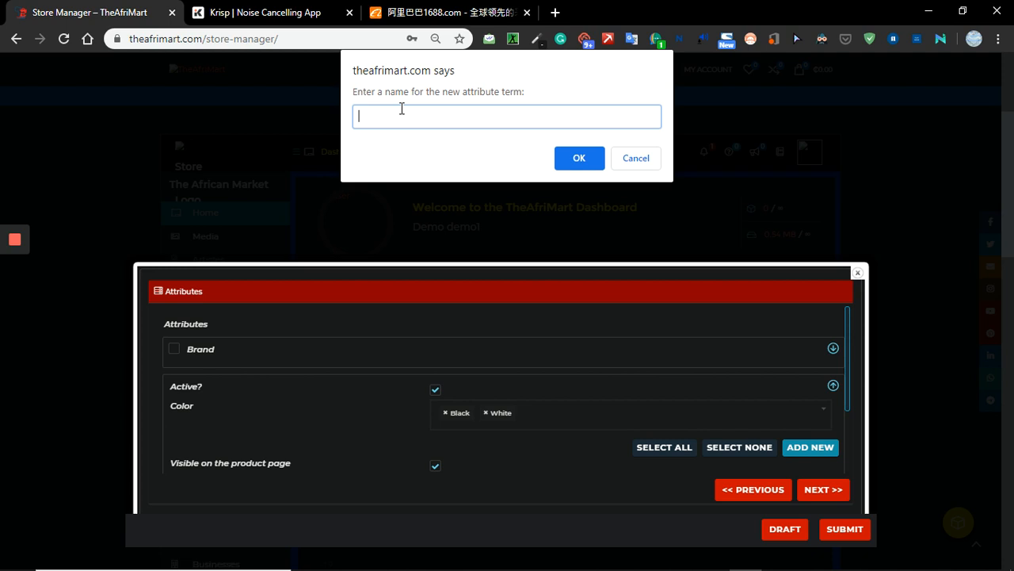
pyautogui.write('b')
pyautogui.press('BackSpace')
pyautogui.write('Blue')
pyautogui.click(573, 158)
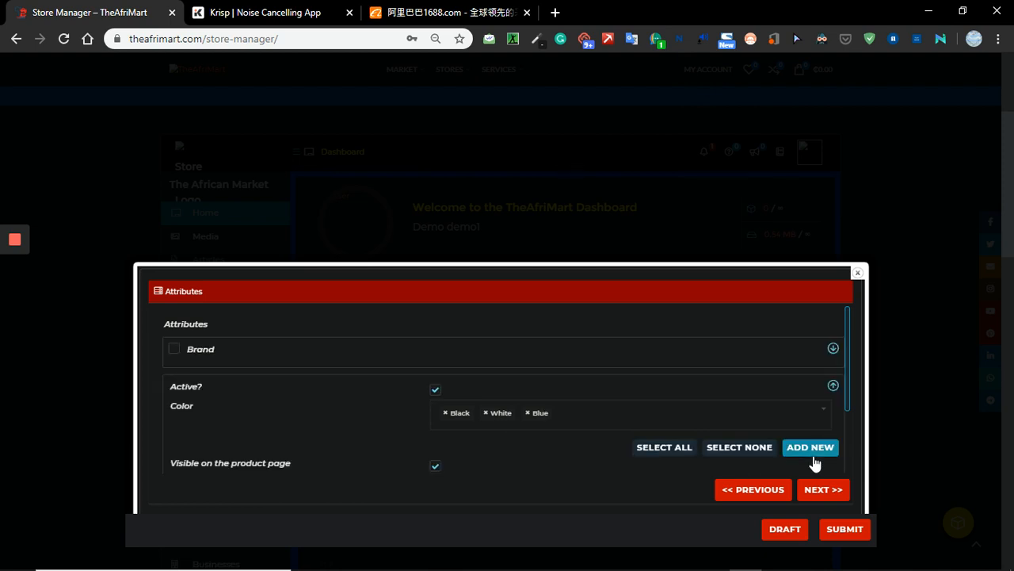
# Create the new Color terms Red and Purple, and advance to the Variations section.
pyautogui.click(811, 449)
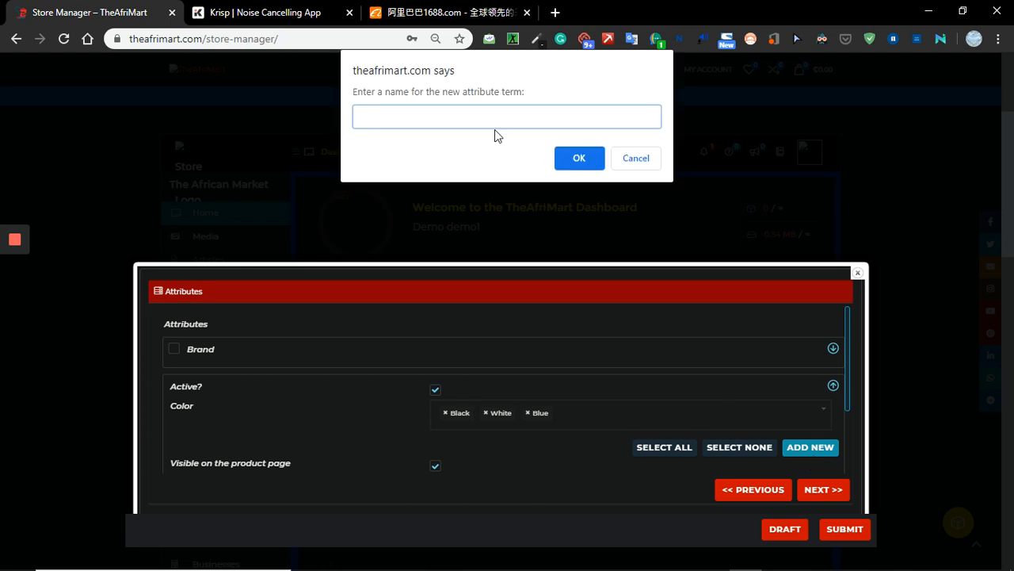
pyautogui.write('Ref')
pyautogui.press('BackSpace')
pyautogui.write('d')
pyautogui.click(589, 162)
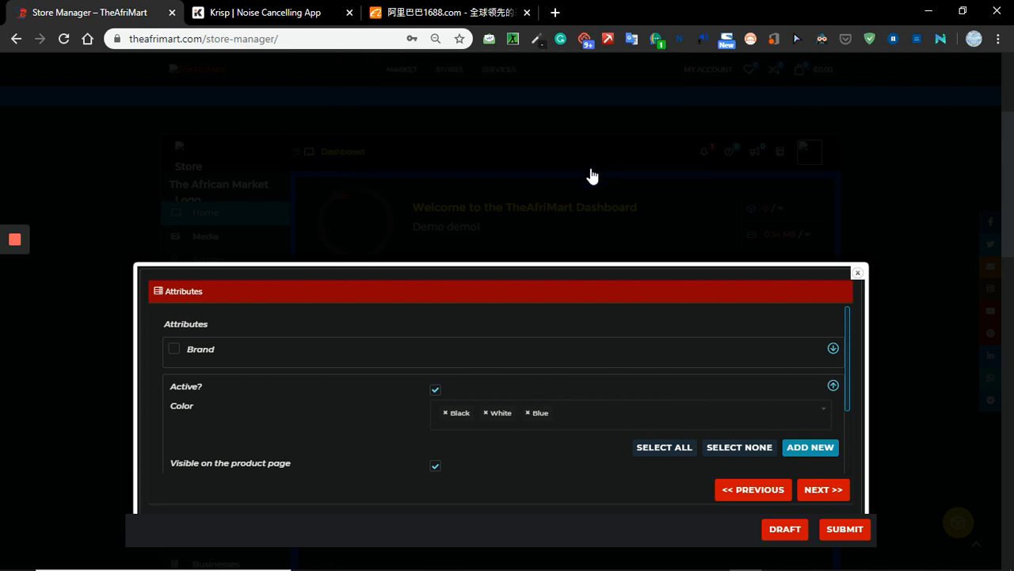
pyautogui.click(803, 452)
pyautogui.write('P')
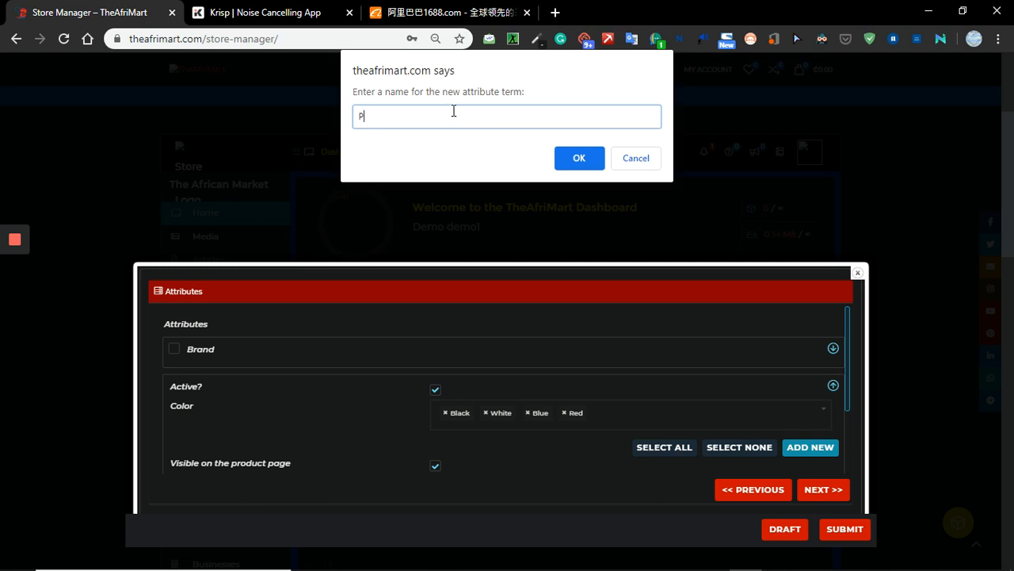
pyautogui.write('urple')
pyautogui.click(579, 158)
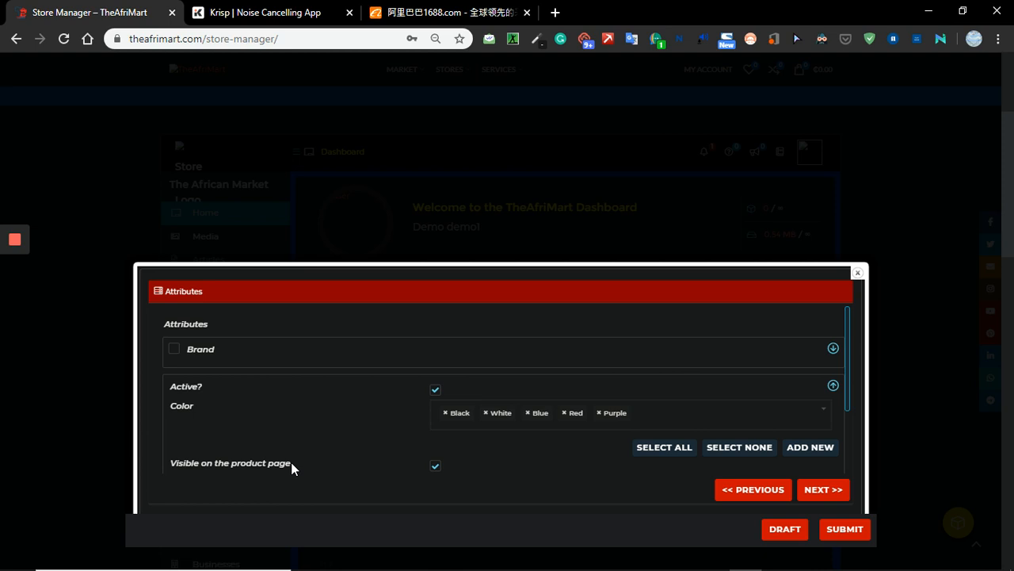
pyautogui.click(820, 492)
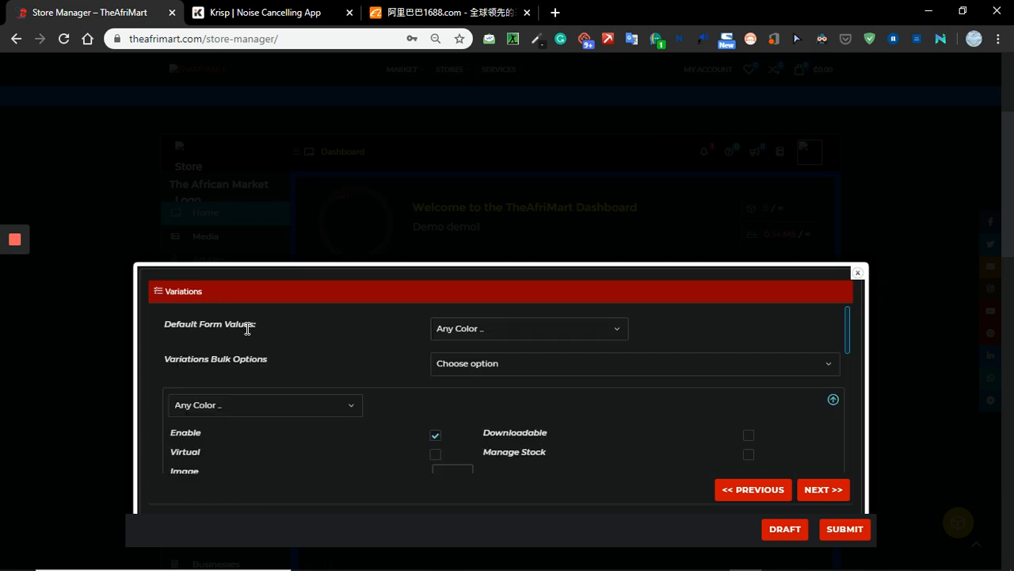
# Check the default color choices and apply the bulk option that enables all variations.
pyautogui.click(571, 331)
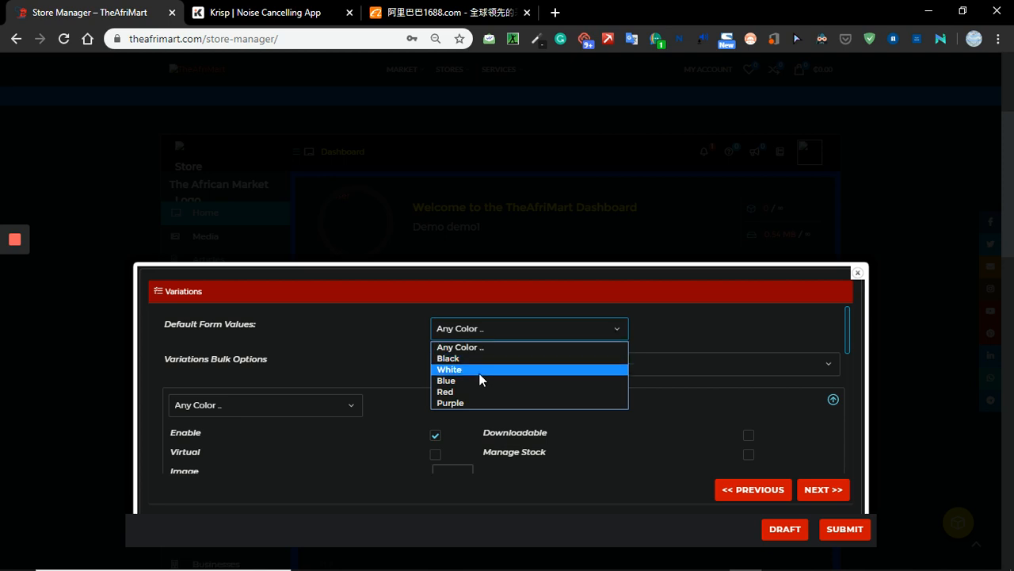
pyautogui.click(687, 339)
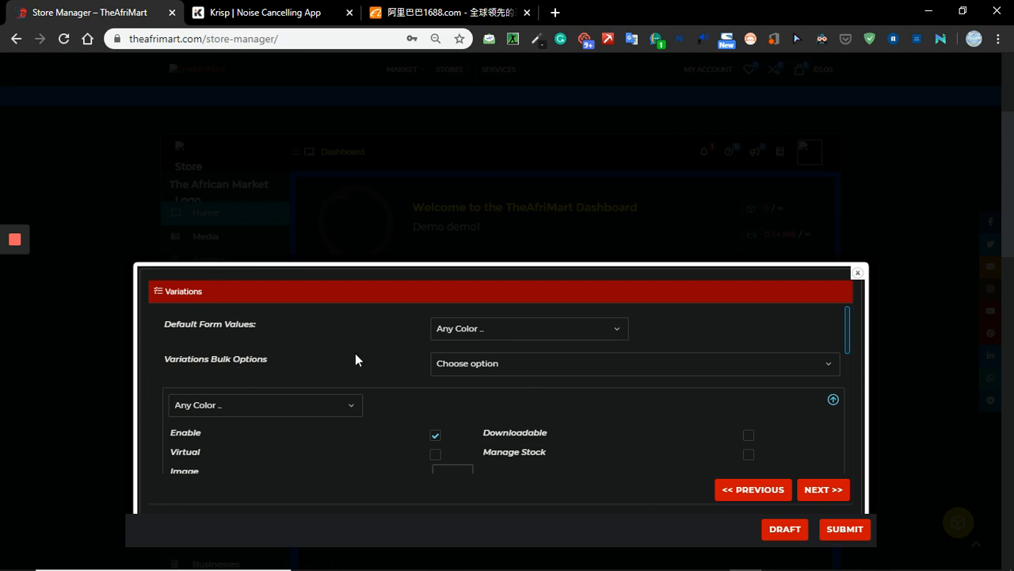
pyautogui.click(643, 363)
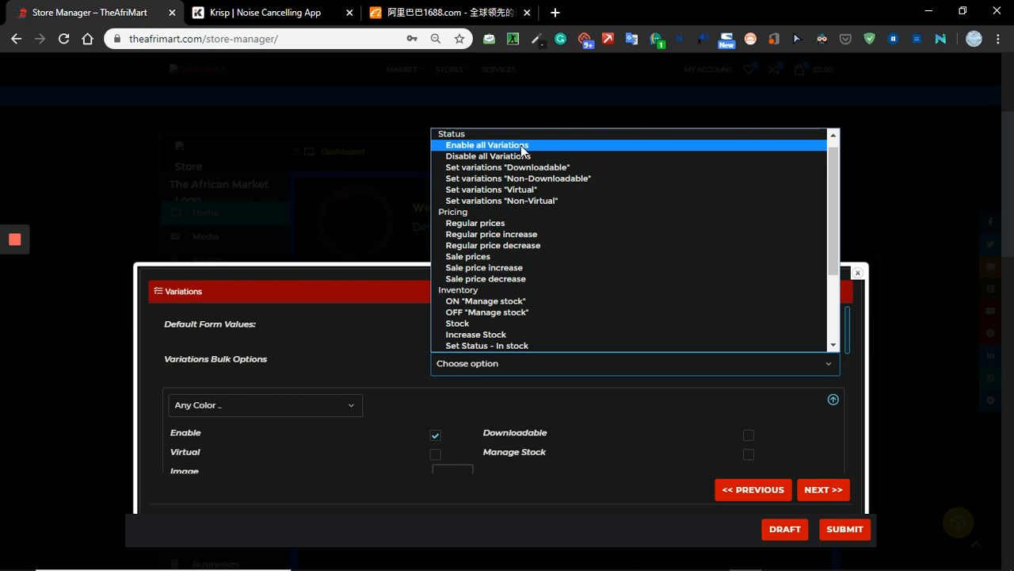
pyautogui.click(522, 146)
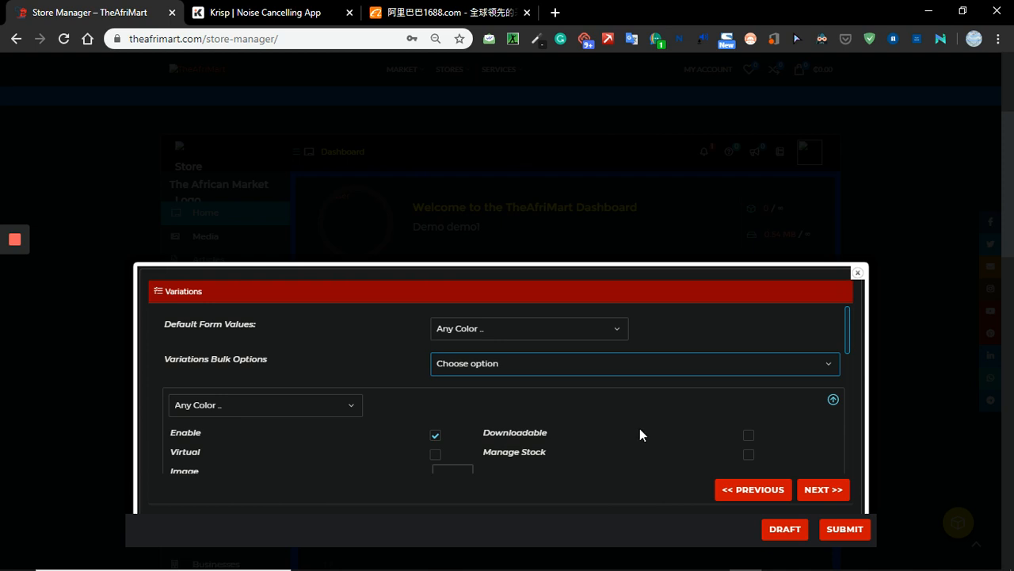
# Assign the color Black to the first variation.
pyautogui.scroll(-1, 689, 446)
pyautogui.scroll(-2, 690, 440)
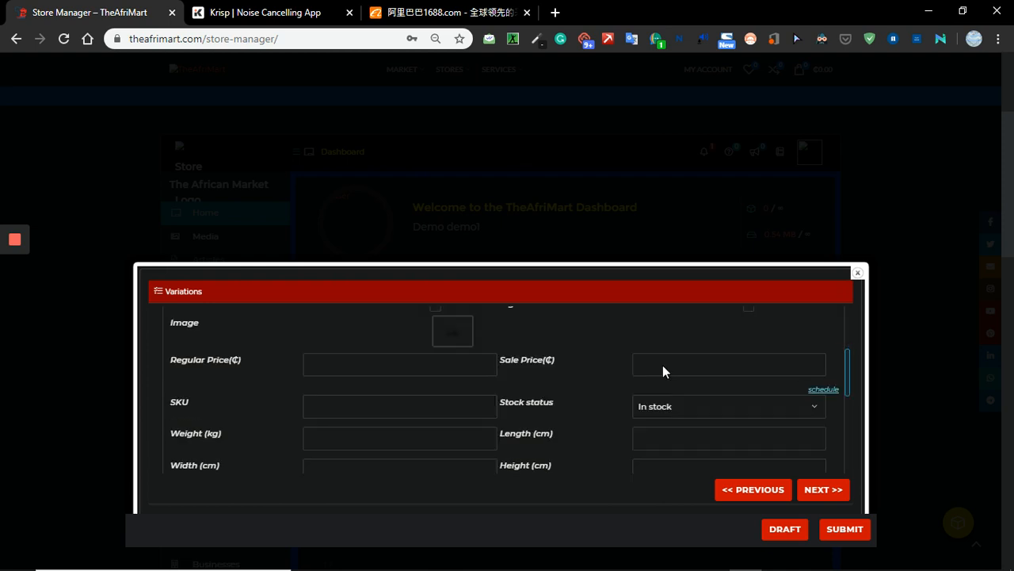
pyautogui.scroll(1, 254, 360)
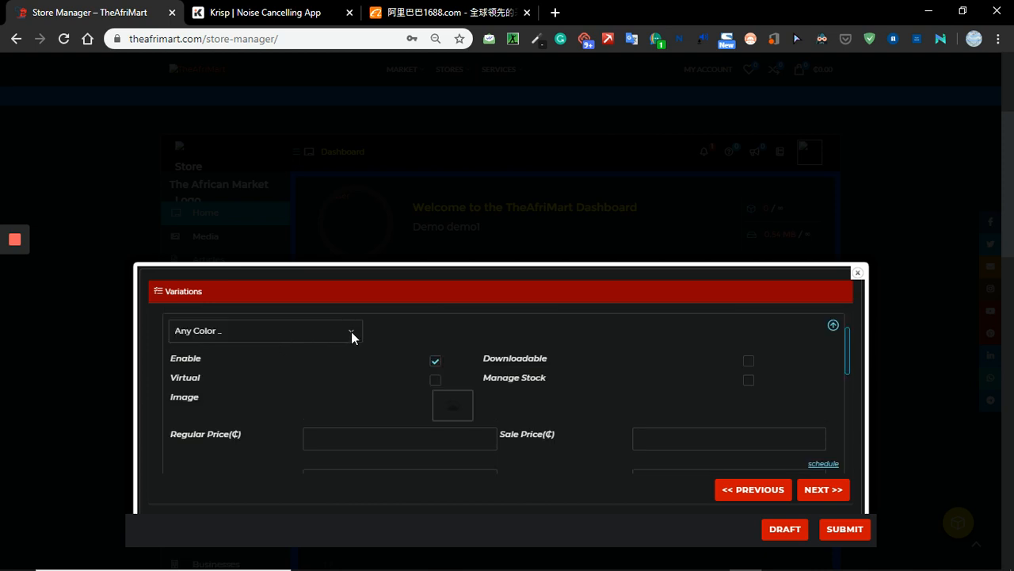
pyautogui.click(351, 331)
pyautogui.click(258, 360)
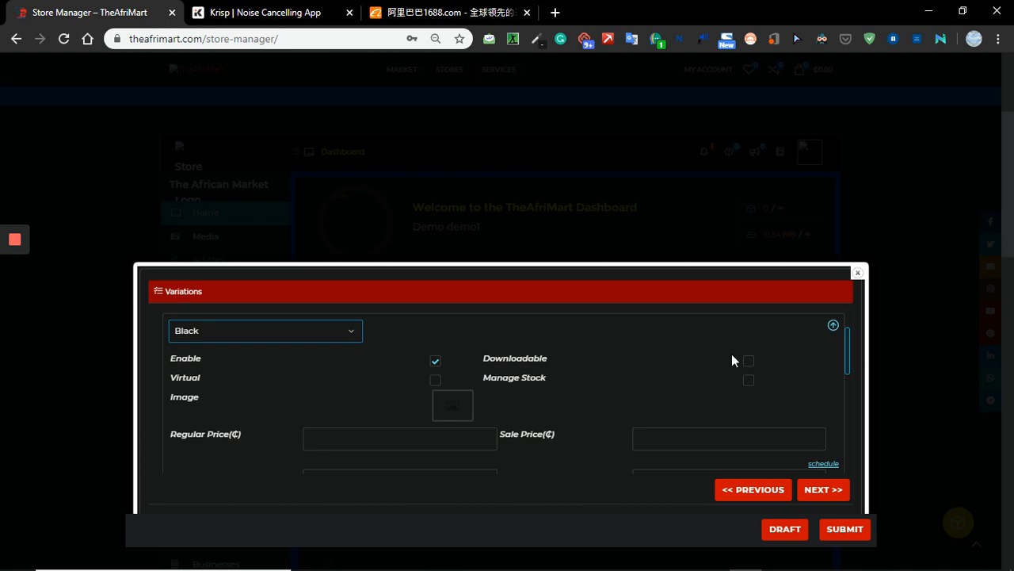
# Set the Black variation's image to black.jpg from the media library.
pyautogui.scroll(-2, 652, 229)
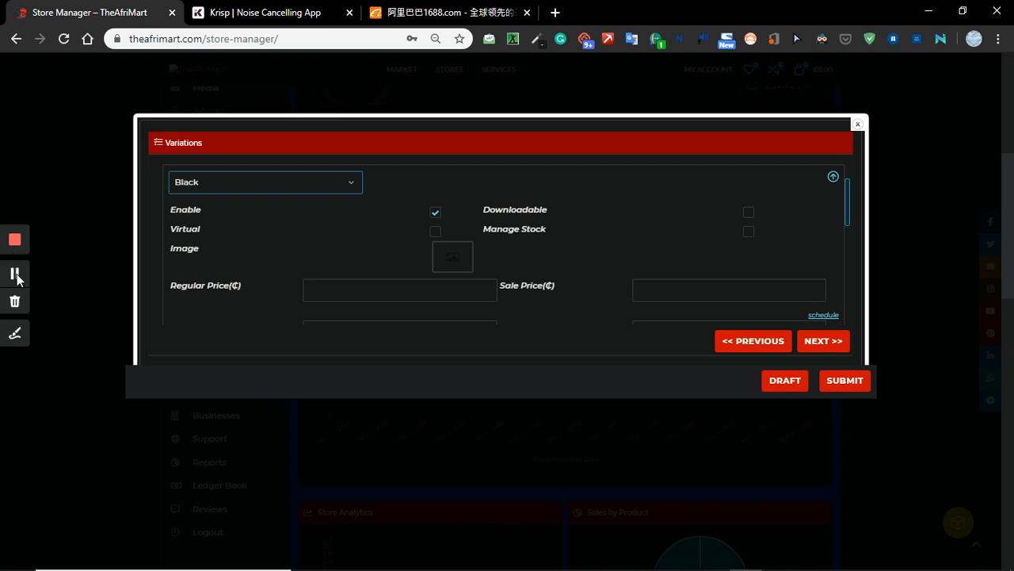
pyautogui.click(15, 273)
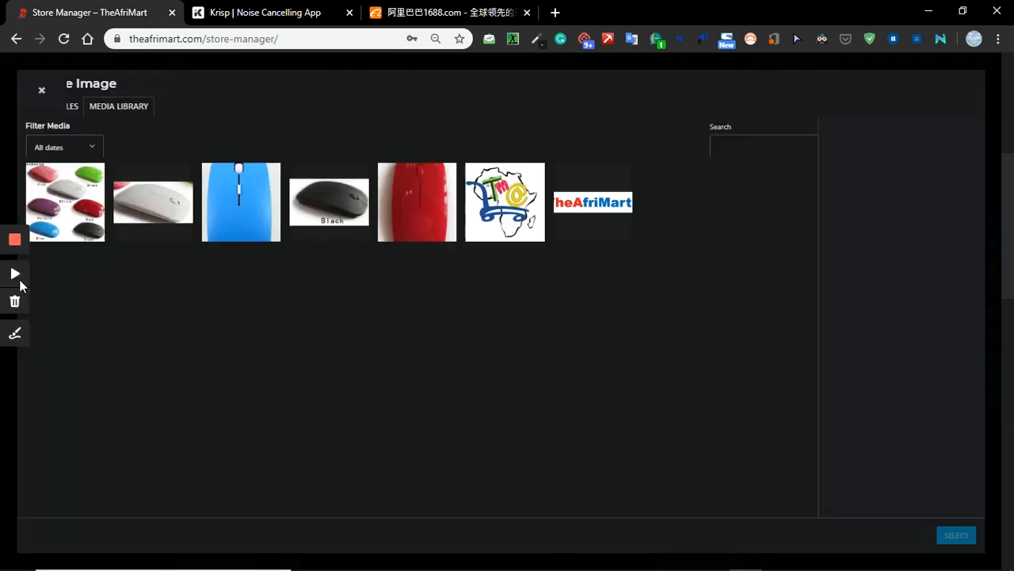
pyautogui.click(333, 220)
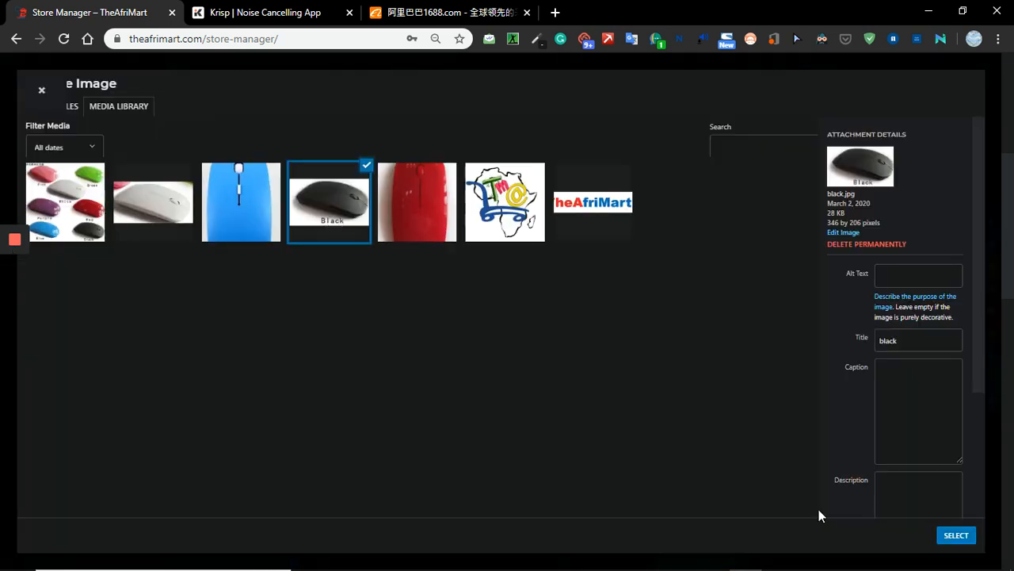
pyautogui.click(956, 536)
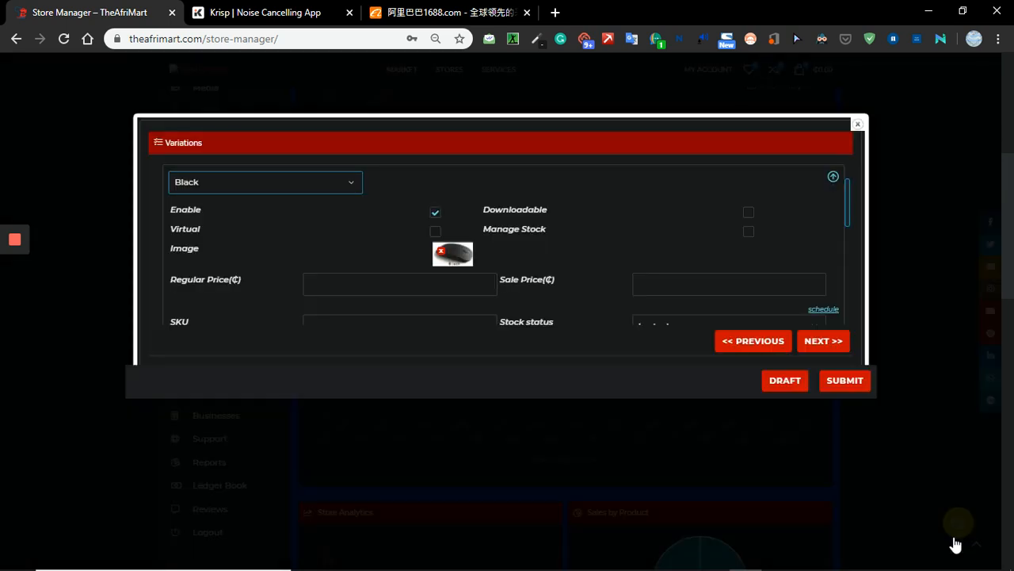
# Set the Black variation's regular price to 50 and sale price to 40, and show its sale schedule date fields.
pyautogui.click(436, 285)
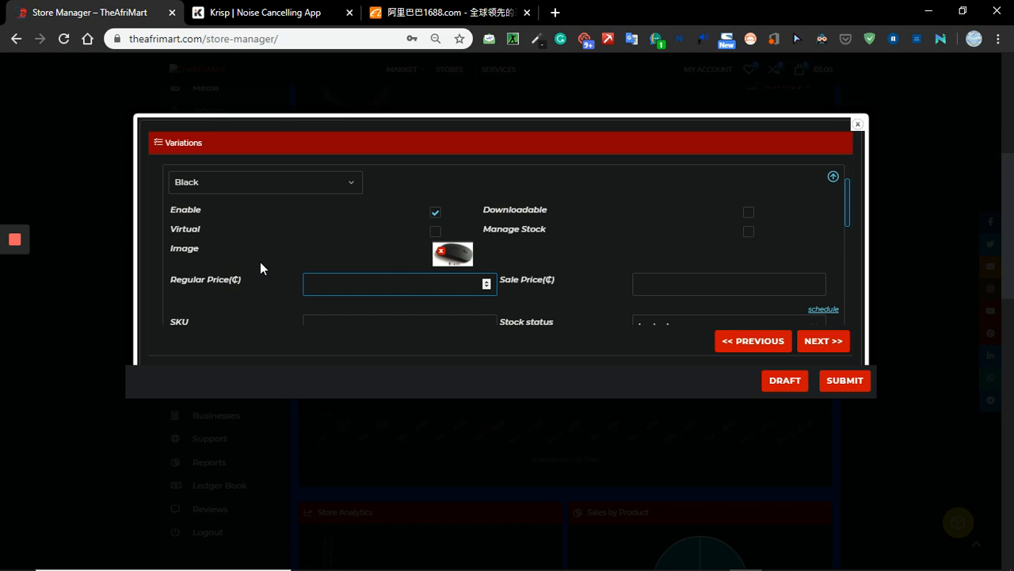
pyautogui.write('50')
pyautogui.click(664, 280)
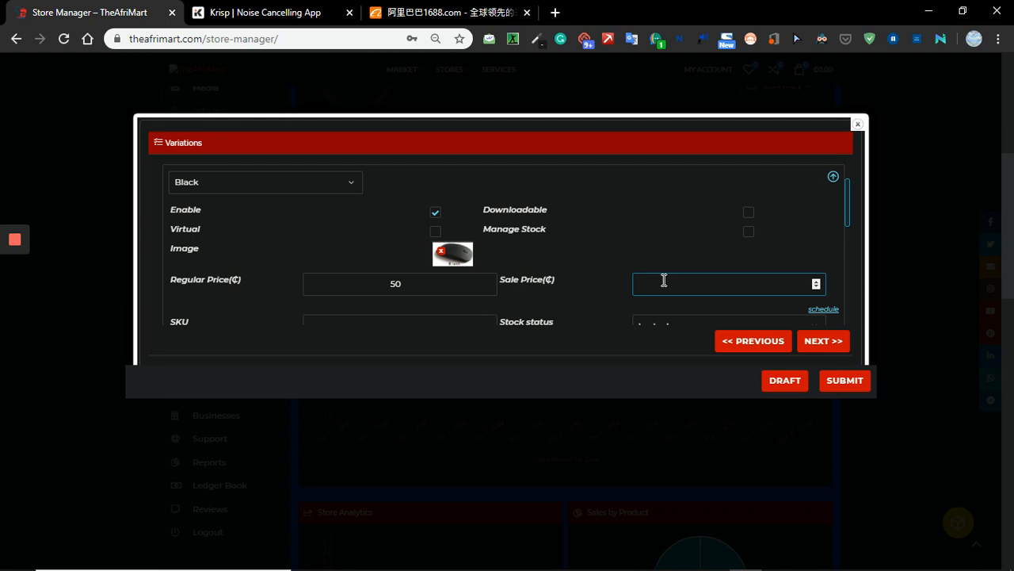
pyautogui.write('40')
pyautogui.click(818, 311)
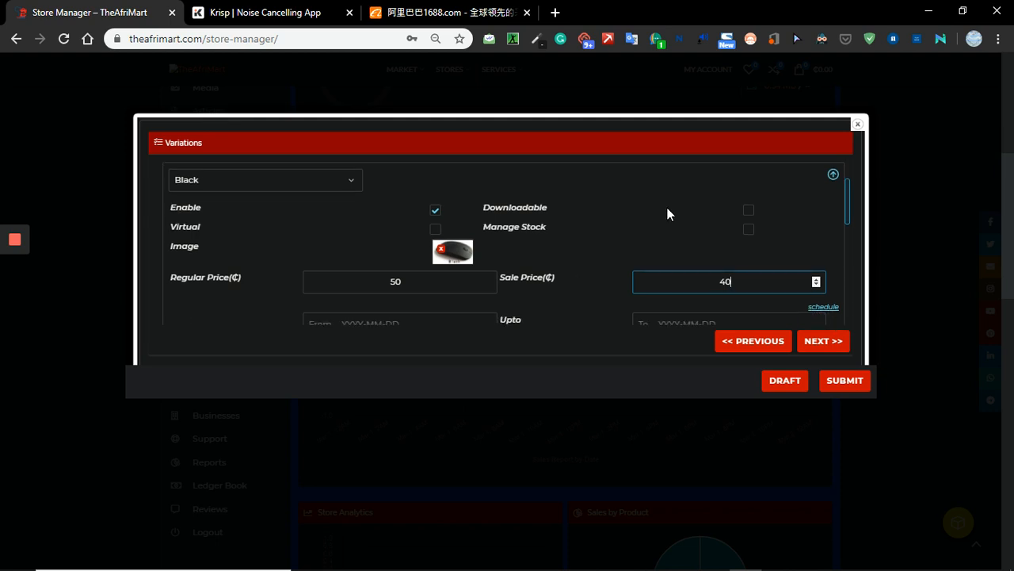
# Review the Black variation's remaining fields, from sale dates, SKU and dimensions to shipping class, description and quantity limits.
pyautogui.scroll(-2, 667, 208)
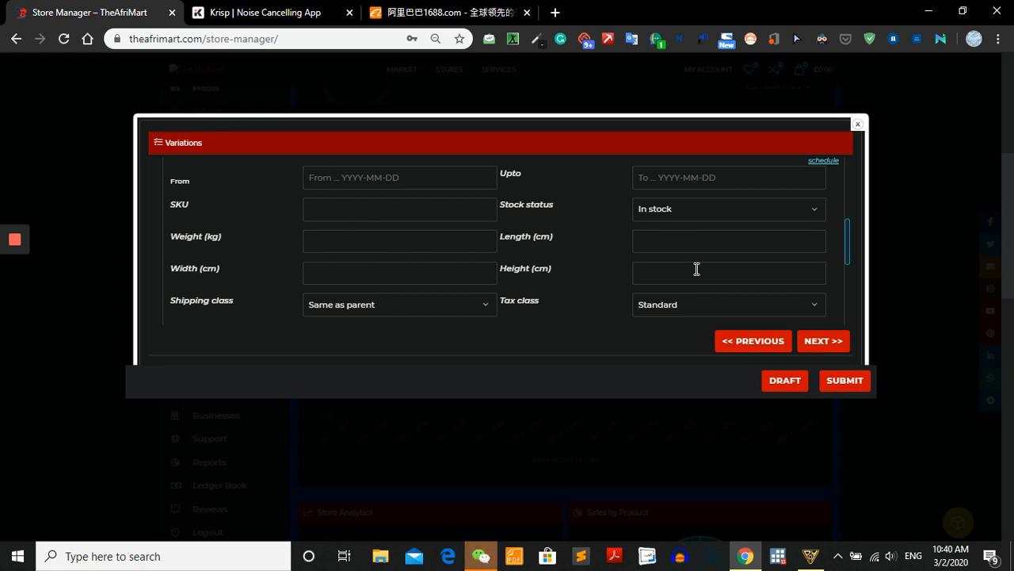
pyautogui.scroll(1, 631, 204)
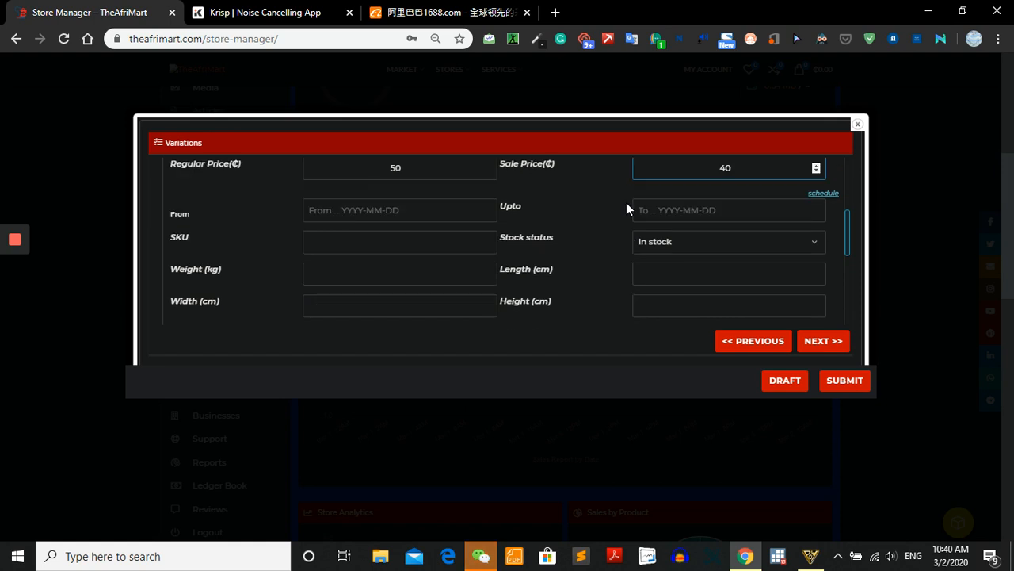
pyautogui.scroll(-8, 589, 238)
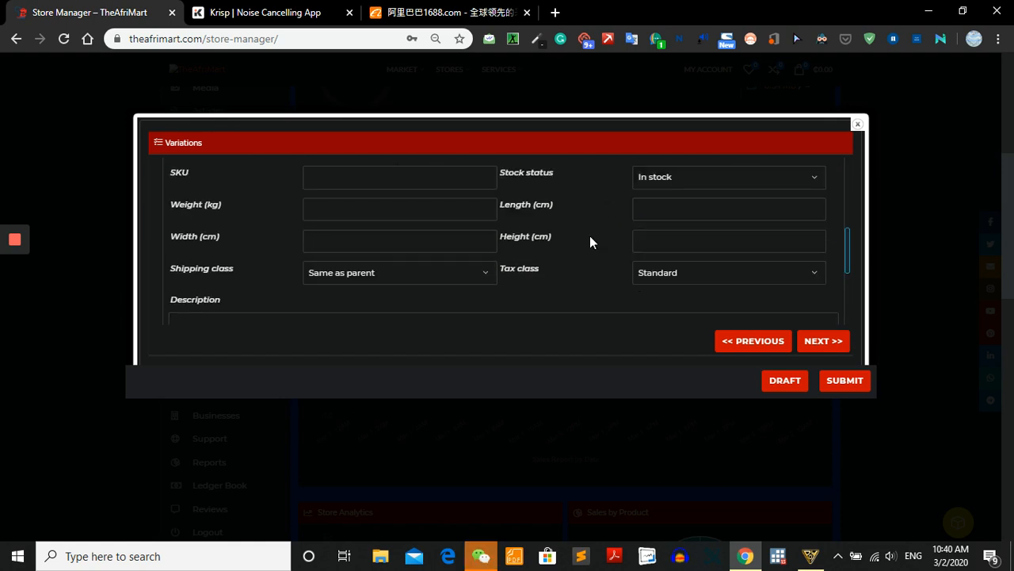
pyautogui.scroll(1, 597, 198)
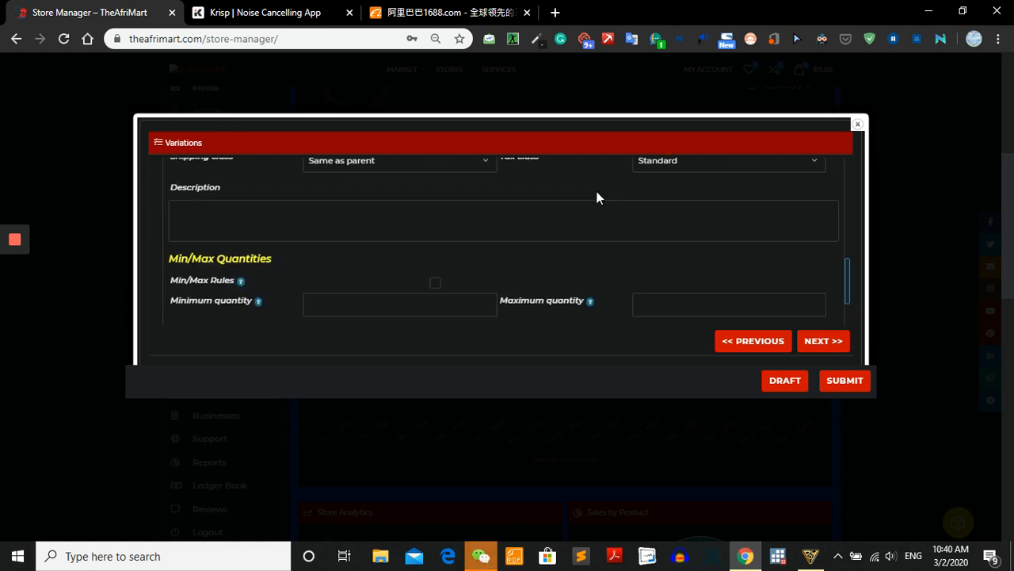
pyautogui.scroll(2, 599, 193)
pyautogui.scroll(6, 756, 240)
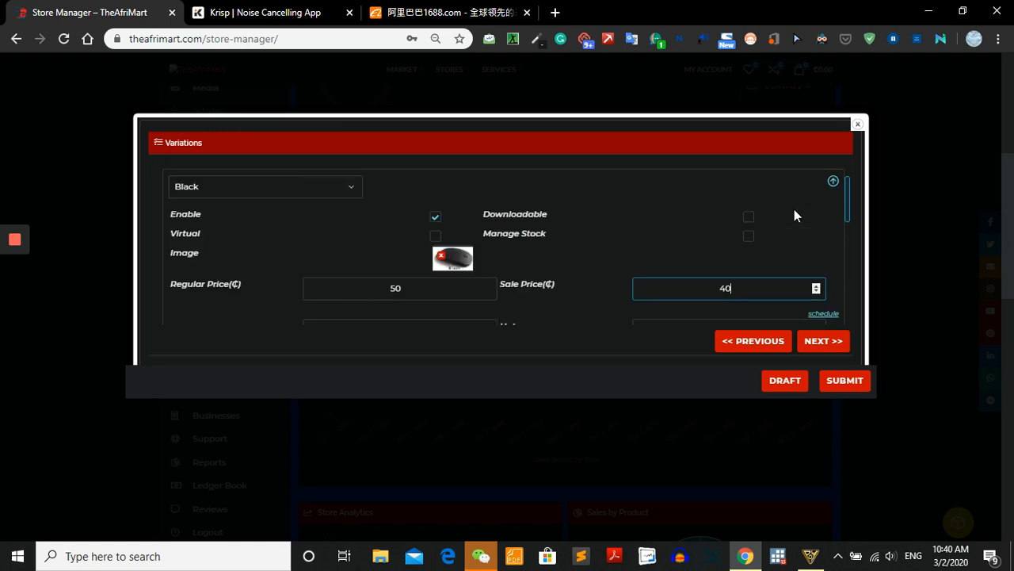
pyautogui.scroll(-1, 671, 237)
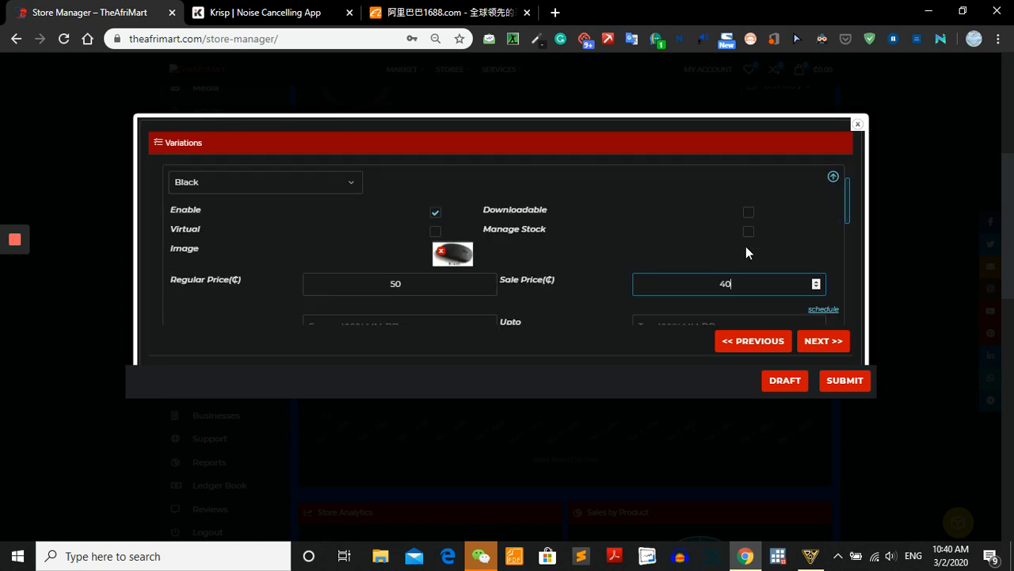
# Collapse the first variation and add a second one below it, then change the first variation's color to White.
pyautogui.click(832, 177)
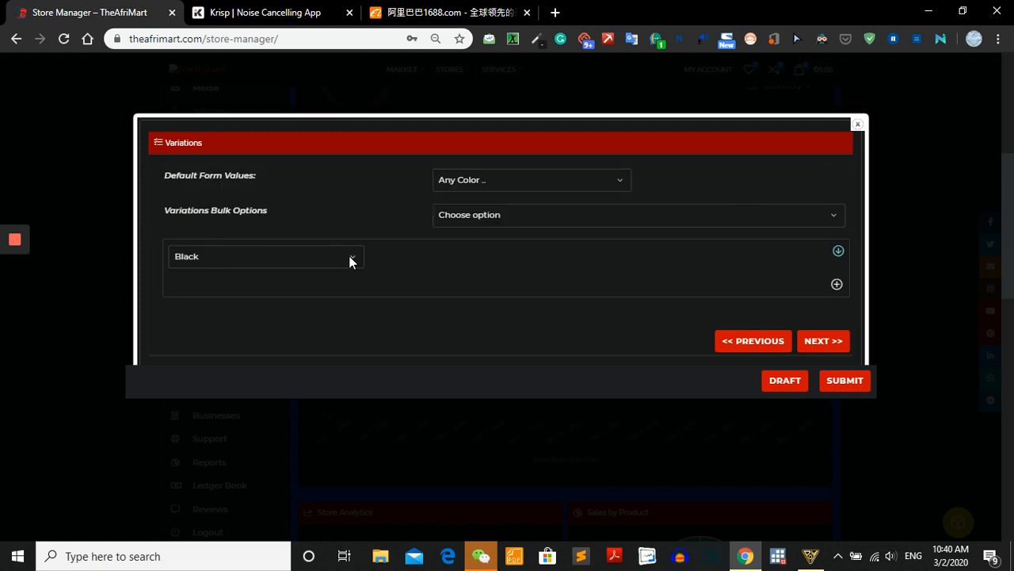
pyautogui.click(837, 285)
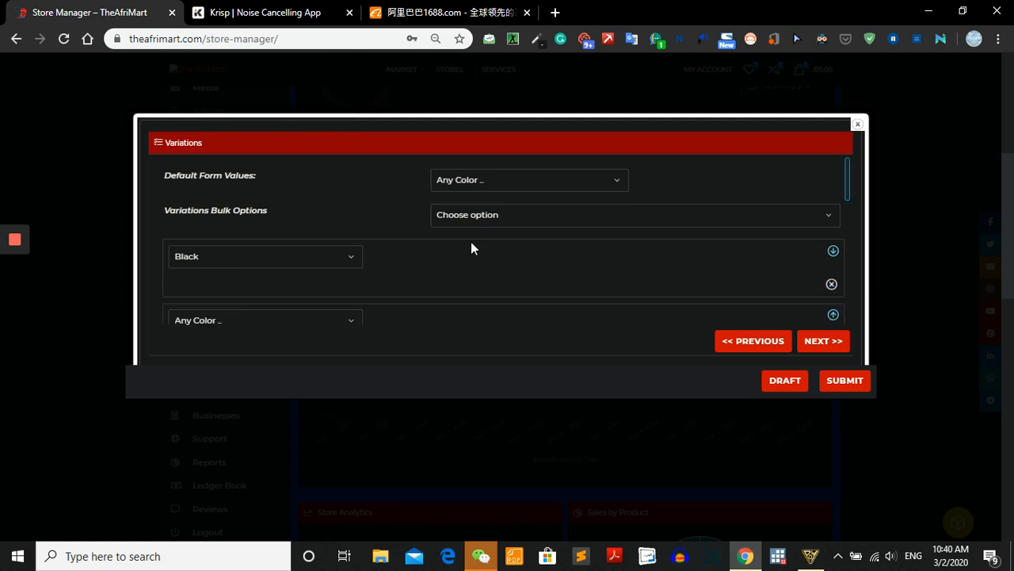
pyautogui.scroll(-1, 346, 187)
pyautogui.click(349, 183)
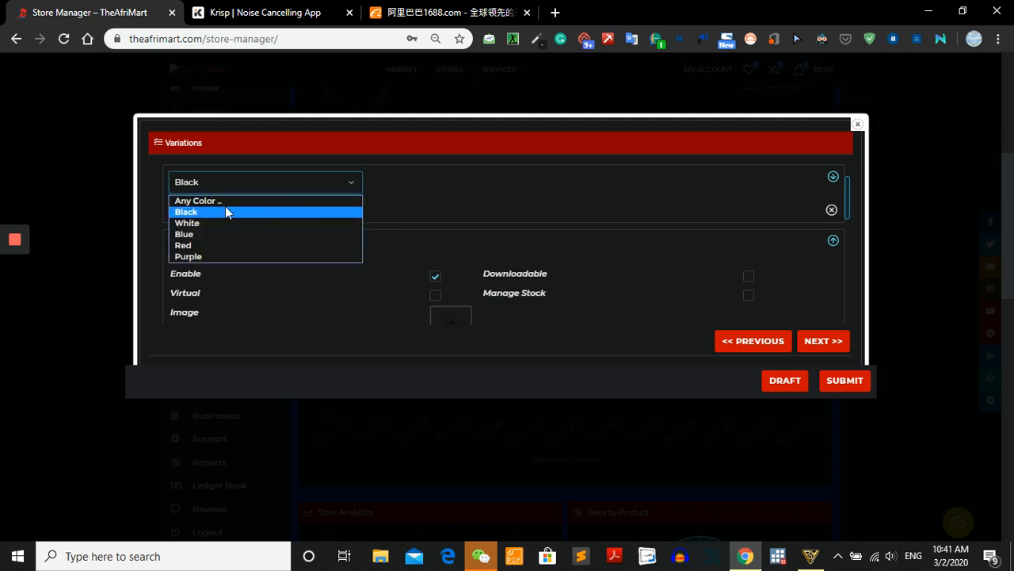
pyautogui.click(221, 223)
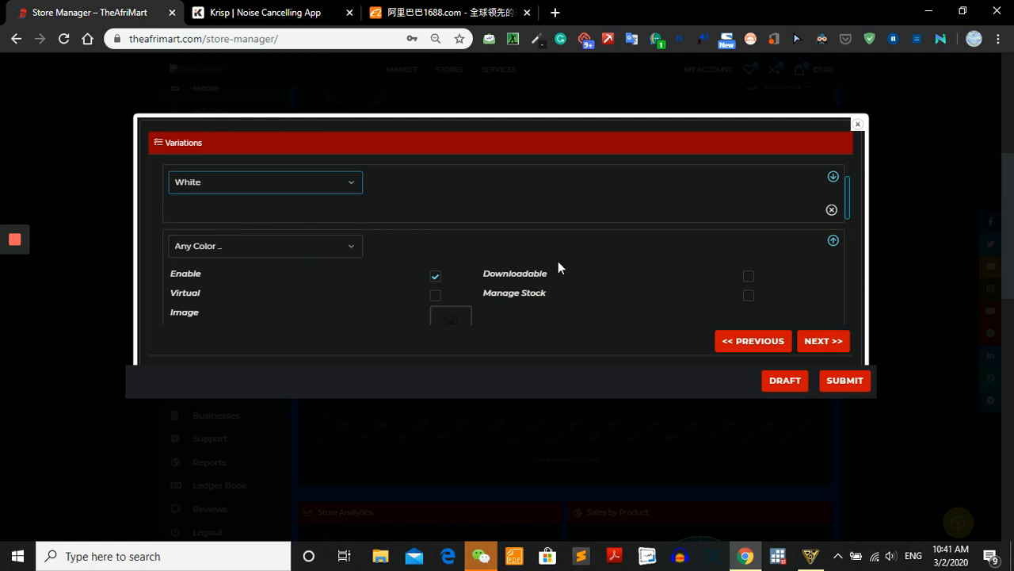
# Set the newly added variation's regular price to 50 and sale price to 40.
pyautogui.scroll(-2, 563, 250)
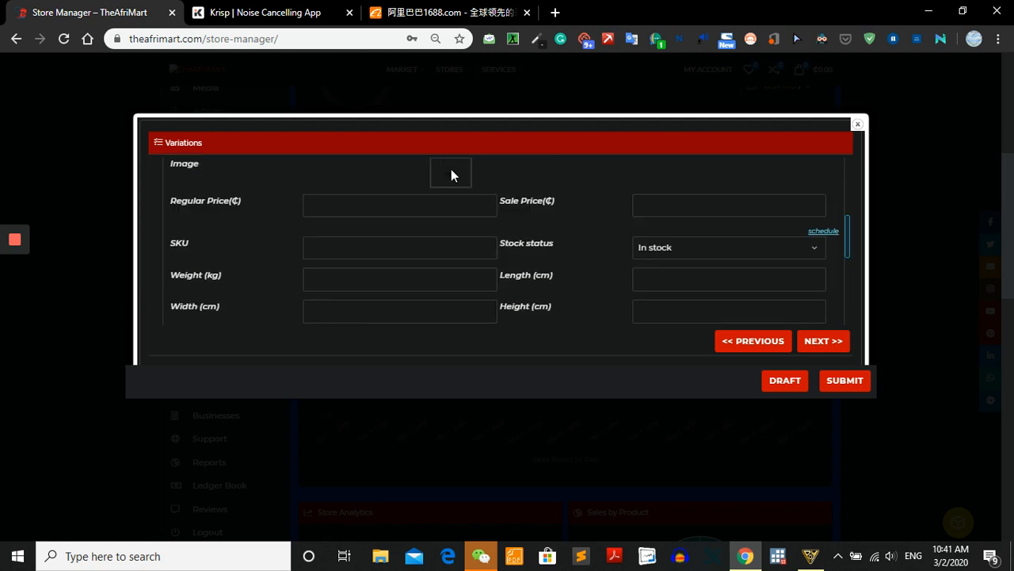
pyautogui.click(413, 199)
pyautogui.write('50')
pyautogui.press('Tab')
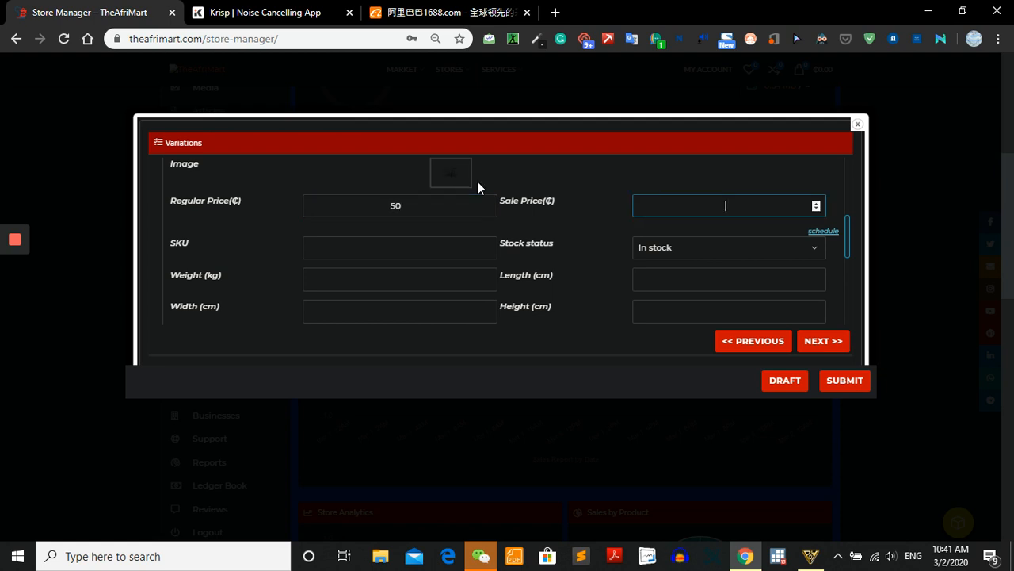
pyautogui.write('40')
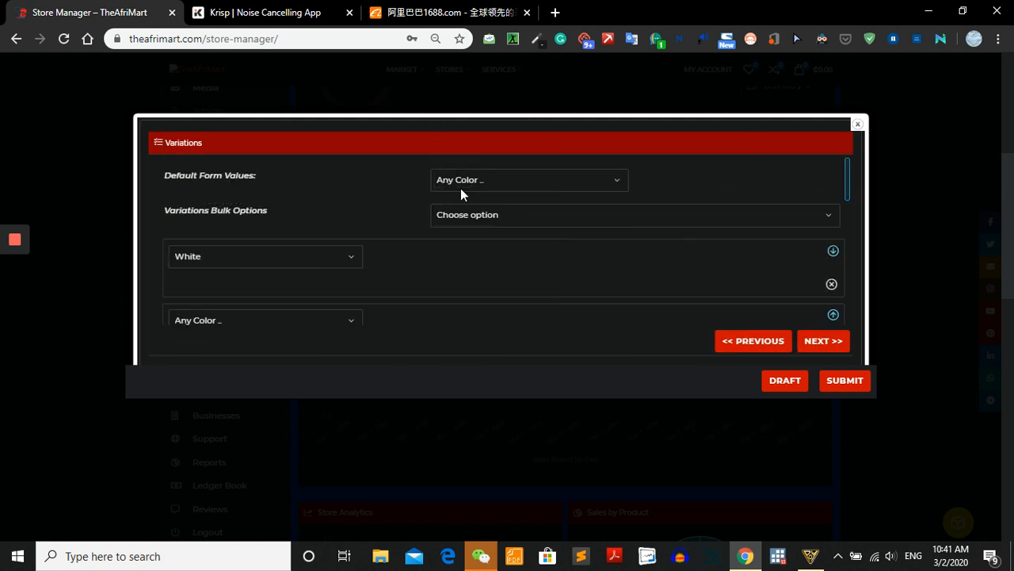
pyautogui.scroll(-2, 491, 191)
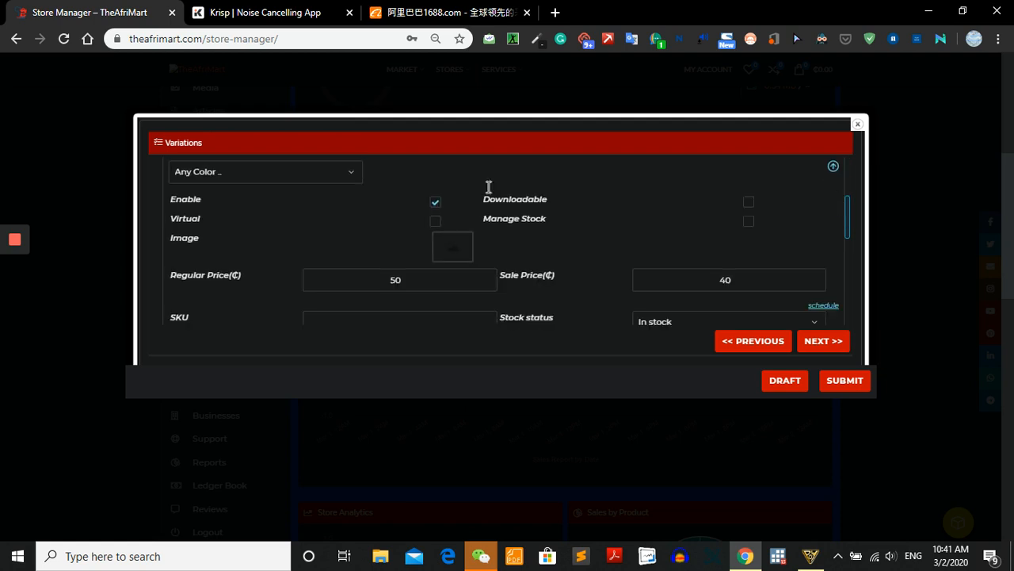
pyautogui.scroll(2, 494, 264)
pyautogui.scroll(-1, 494, 263)
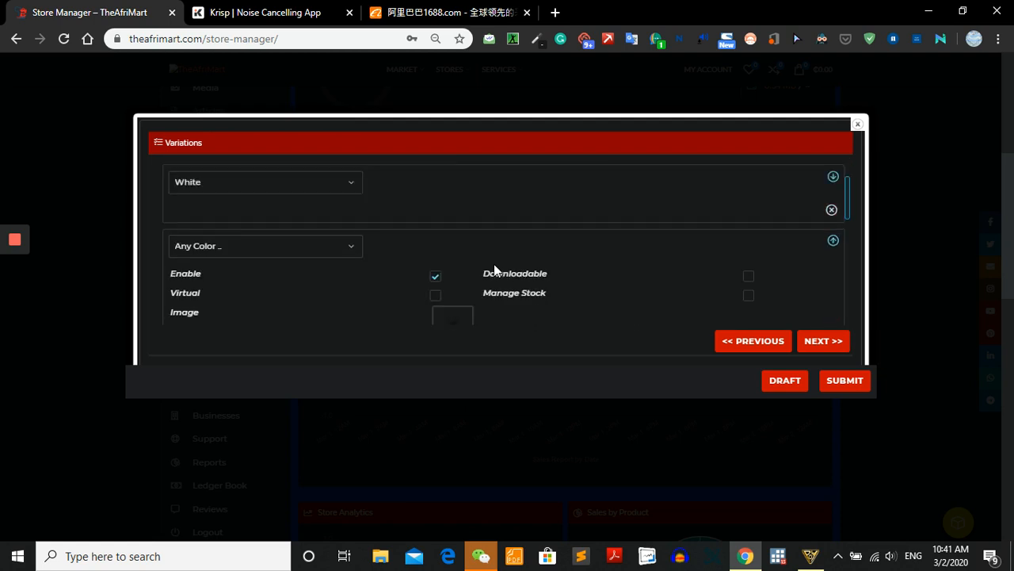
pyautogui.scroll(-1, 466, 273)
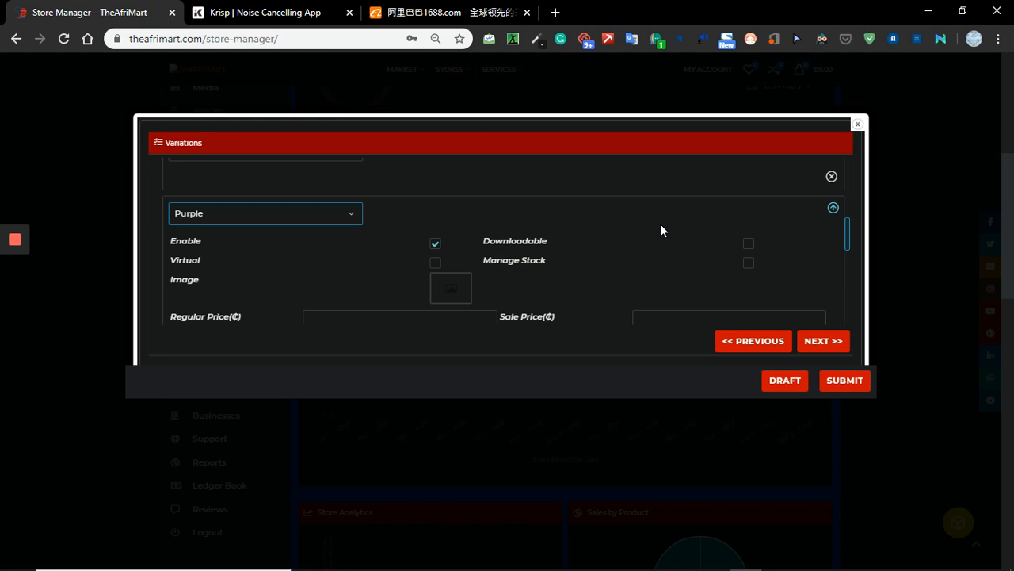
# Set the Purple variation's regular price to 50 and sale price to 40.
pyautogui.scroll(-1, 639, 233)
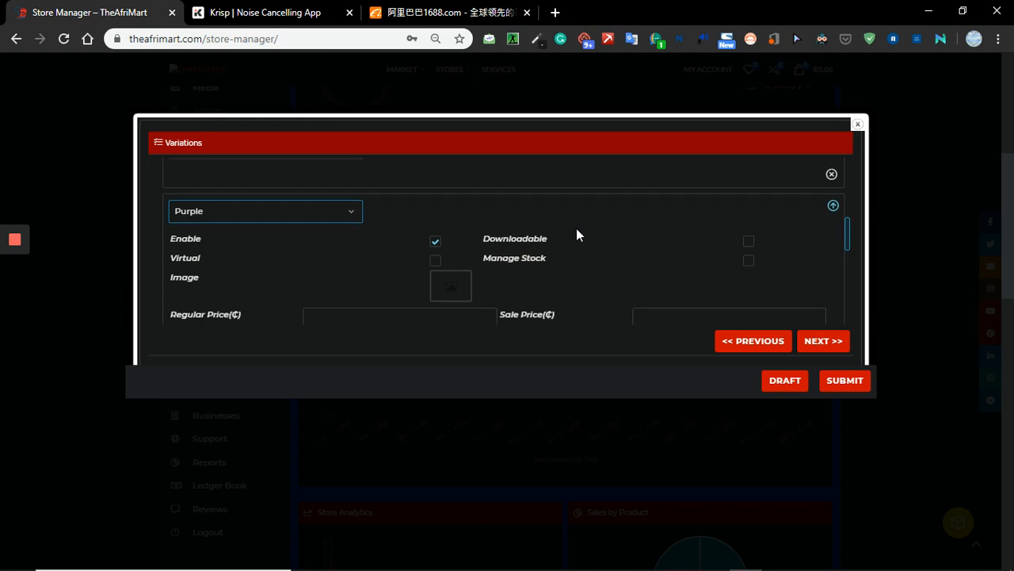
pyautogui.scroll(-1, 576, 228)
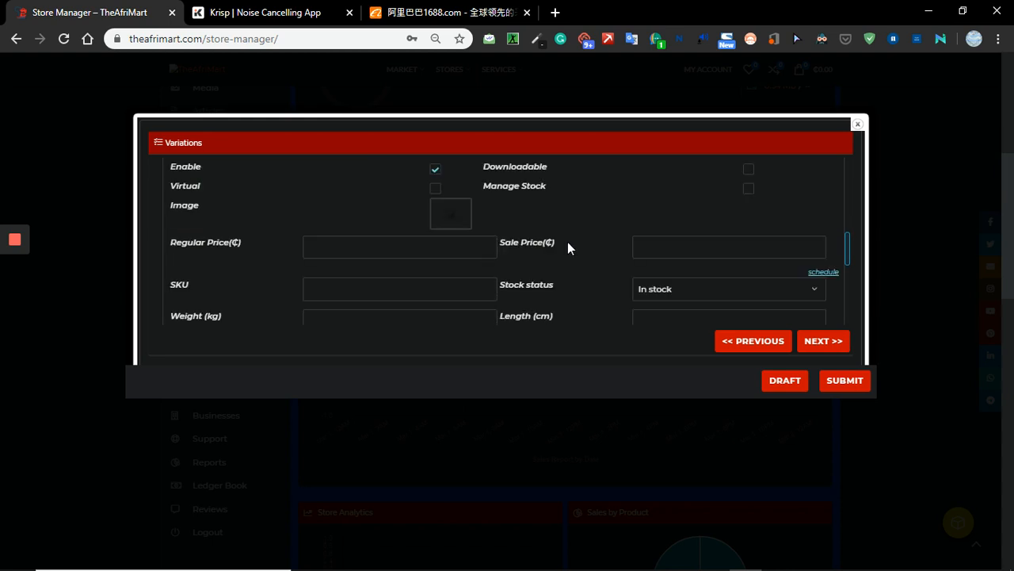
pyautogui.click(359, 249)
pyautogui.write('5')
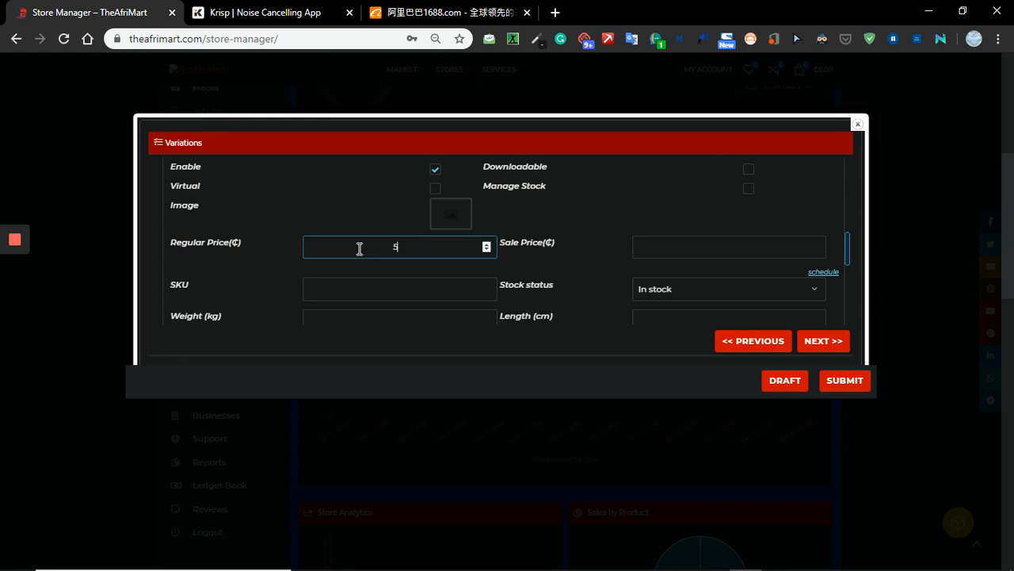
pyautogui.write('0')
pyautogui.press('Tab')
pyautogui.write('40')
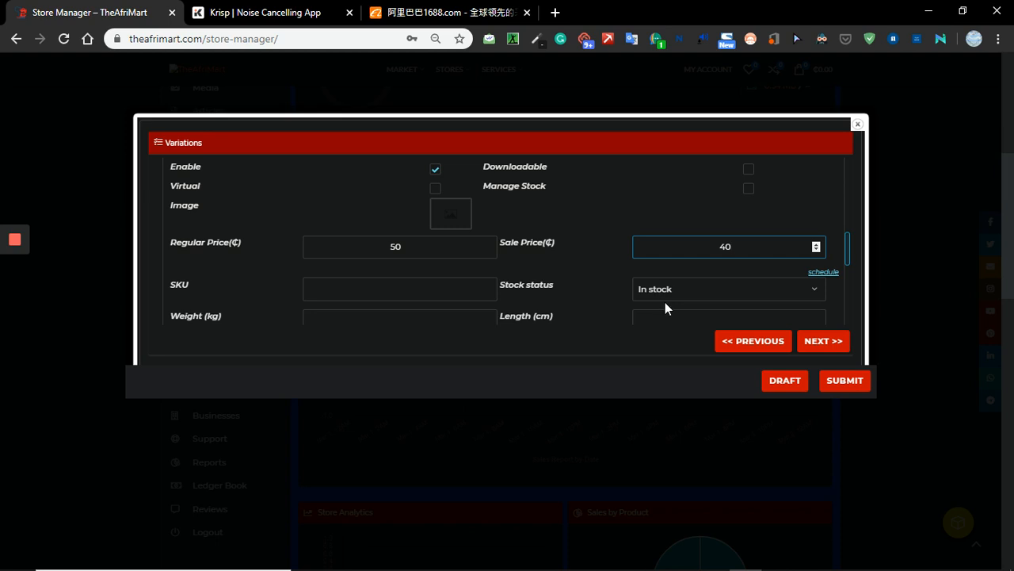
pyautogui.scroll(-1, 379, 265)
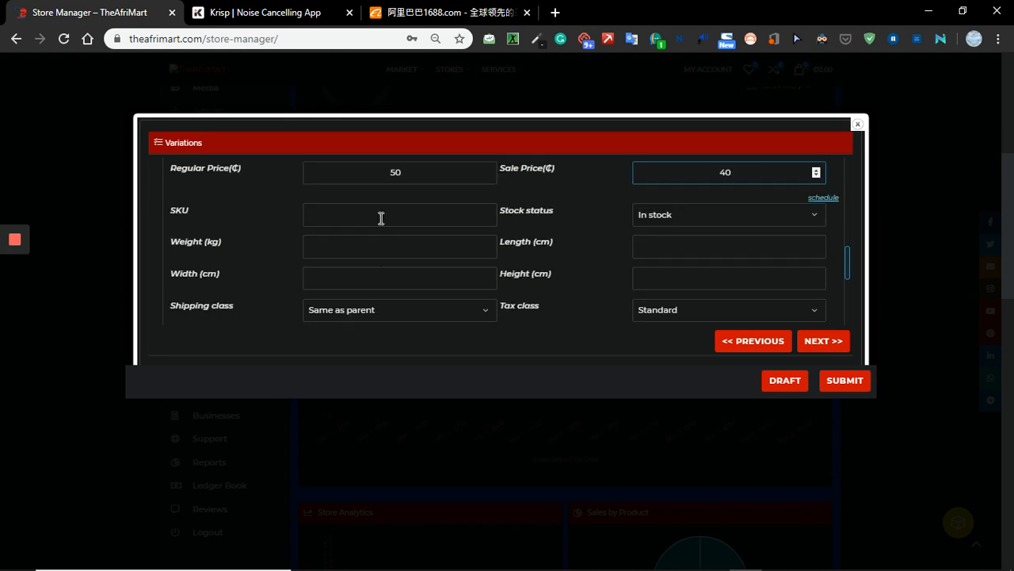
# Set the Purple variation's SKU to ut01, weight to 0.3 kg, length to 25 cm, width to 5 cm and height to 2.5 cm.
pyautogui.click(383, 216)
pyautogui.write('ut')
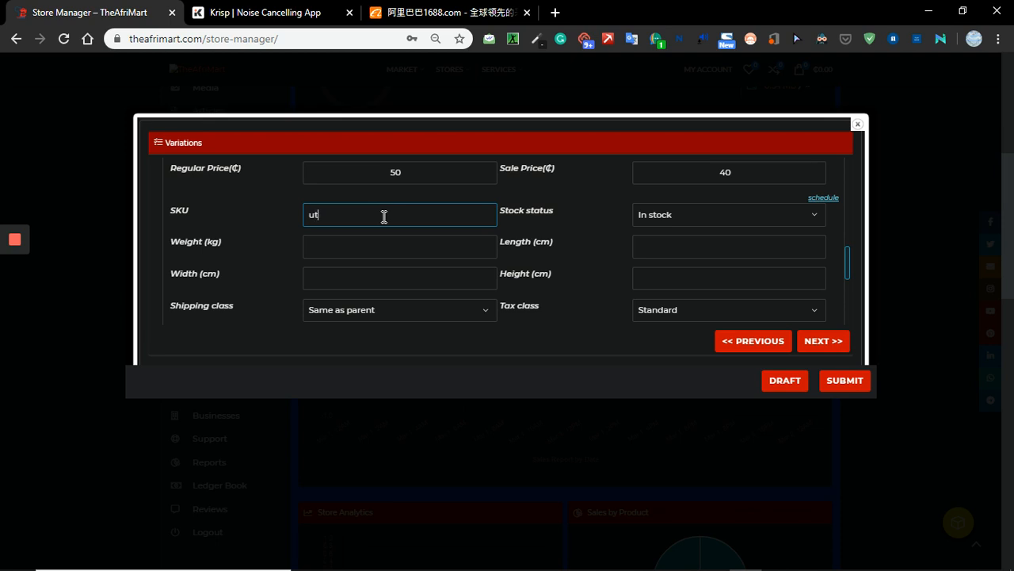
pyautogui.write('01')
pyautogui.click(391, 248)
pyautogui.write('0.3')
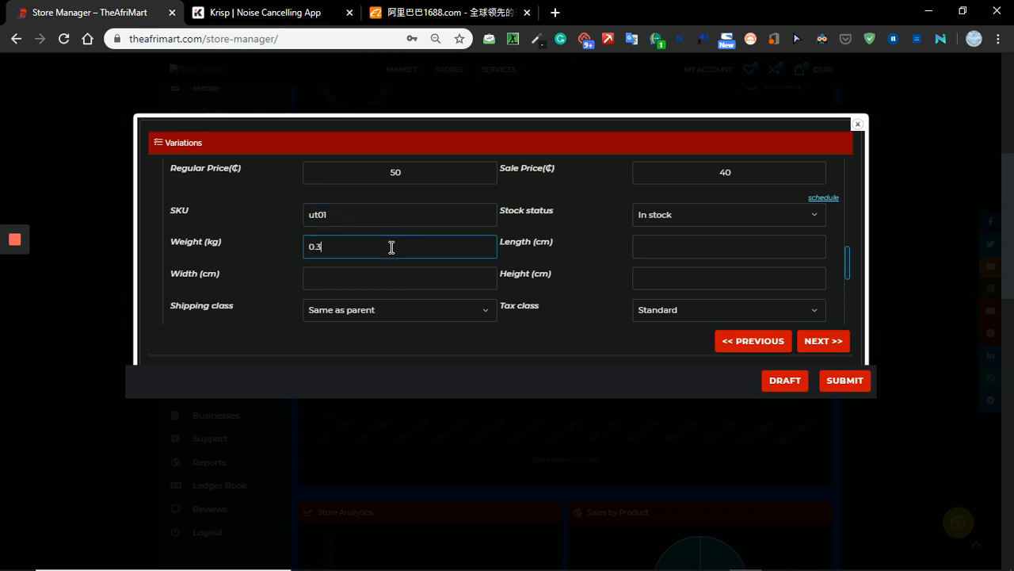
pyautogui.click(665, 244)
pyautogui.write('25')
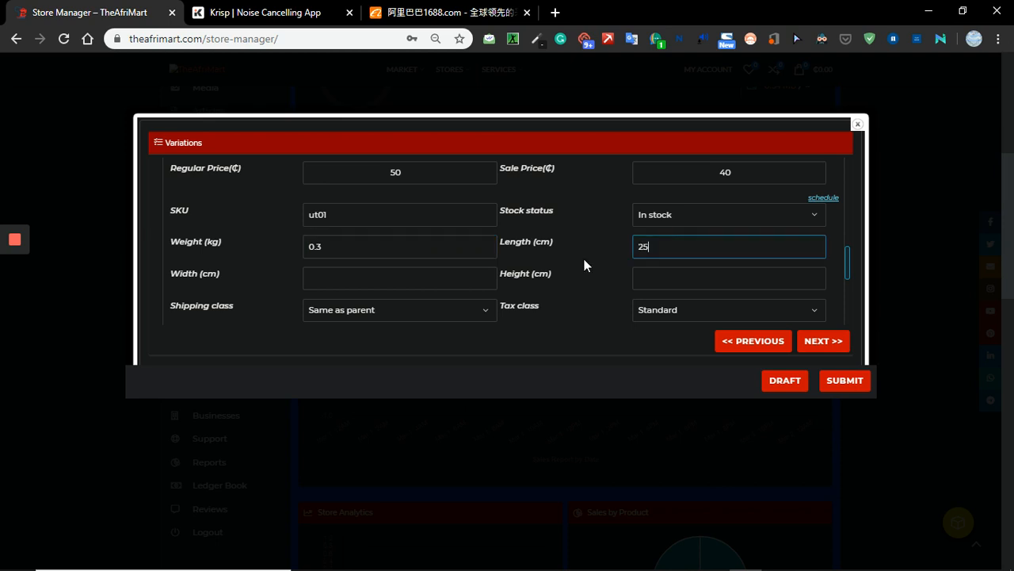
pyautogui.click(348, 279)
pyautogui.write('5')
pyautogui.click(740, 283)
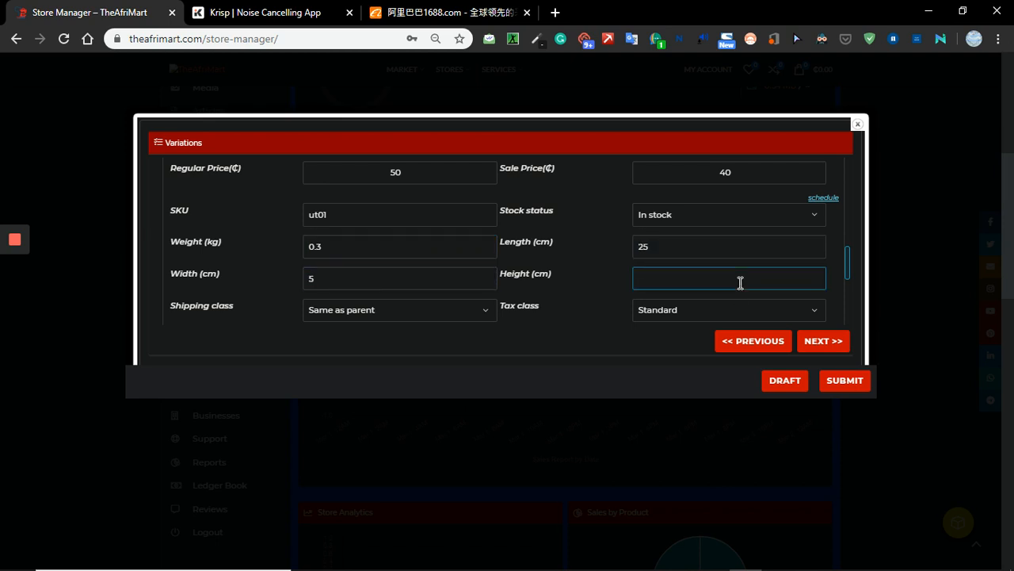
pyautogui.write('2.5')
# Assign the Purple variation to shipping class Class 10 and enable its min/max rules with quantities from 5 to 1000000.
pyautogui.click(485, 311)
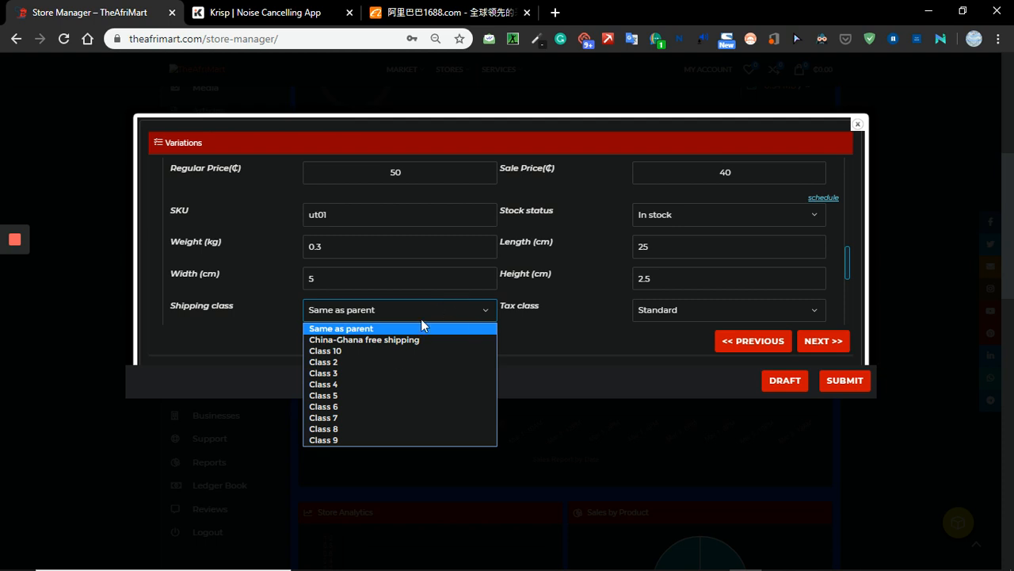
pyautogui.click(355, 350)
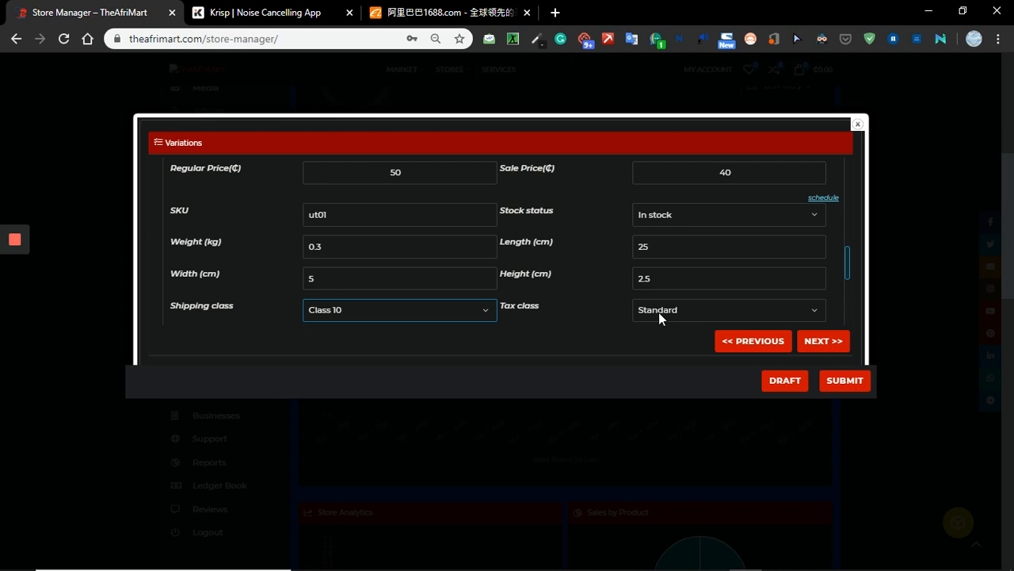
pyautogui.scroll(-2, 548, 308)
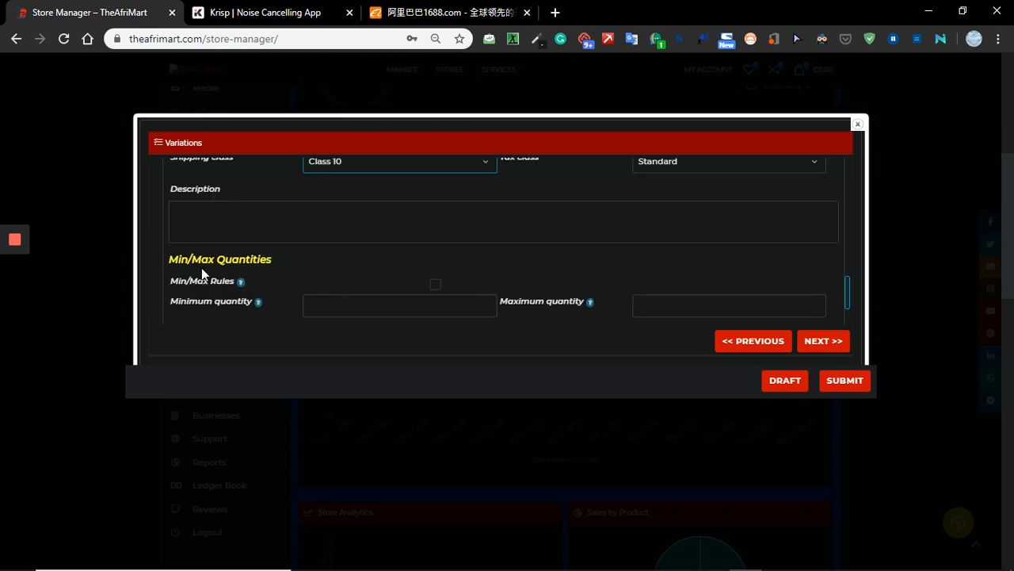
pyautogui.click(435, 285)
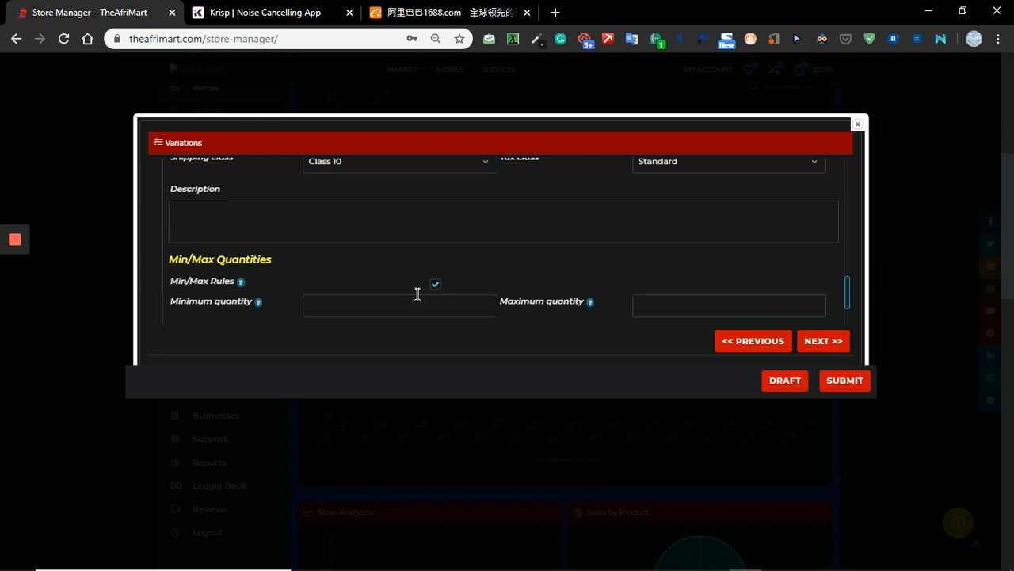
pyautogui.click(412, 294)
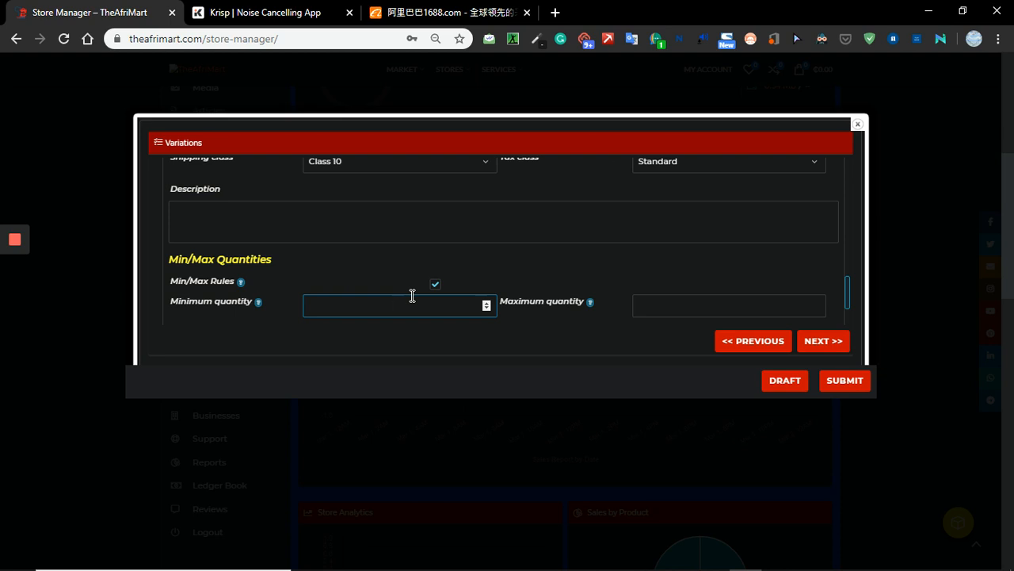
pyautogui.write('5')
pyautogui.click(680, 307)
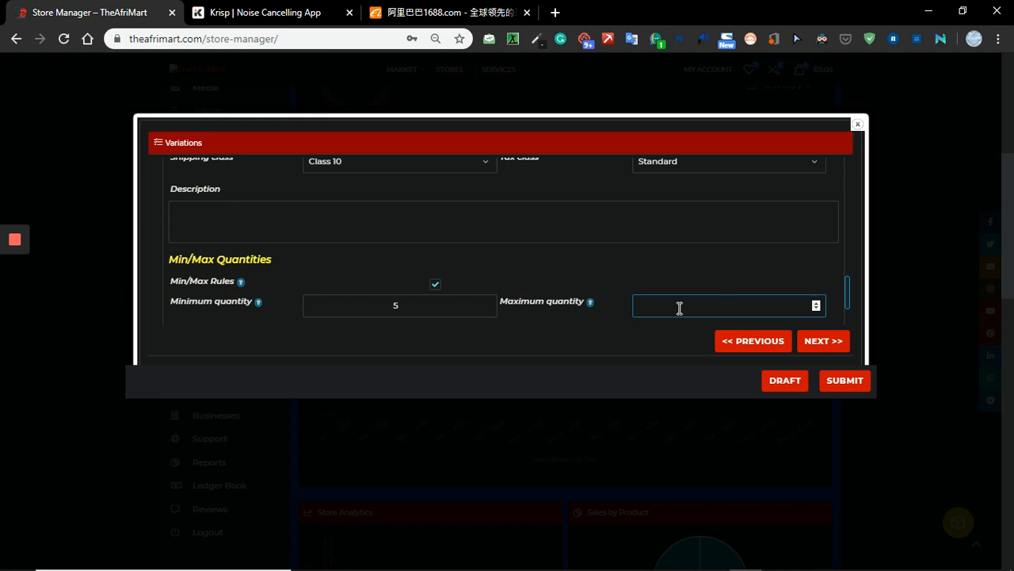
pyautogui.write('1000000')
pyautogui.scroll(-1, 555, 308)
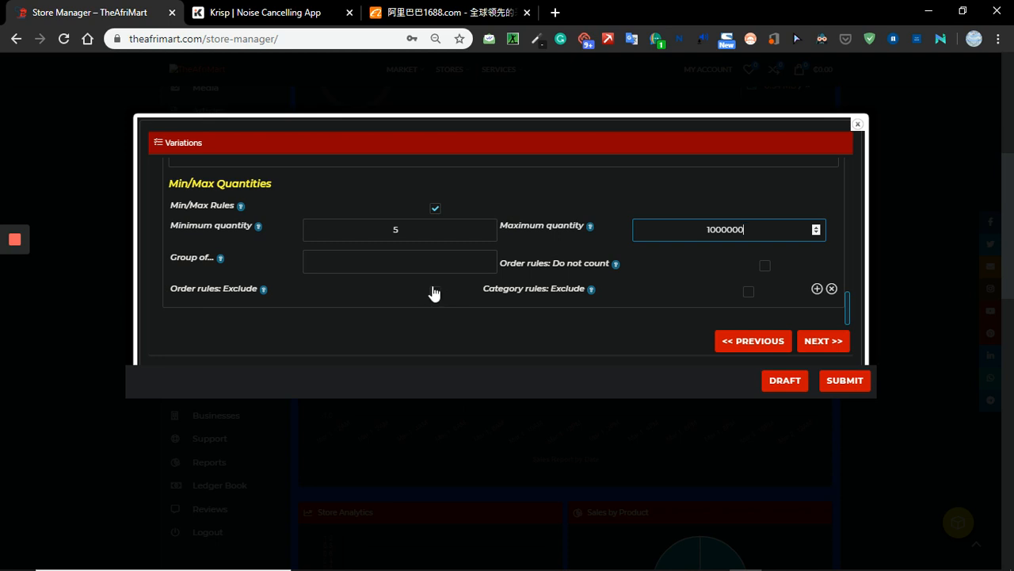
# Search the linked up-sell products for "cha" and clear the search text.
pyautogui.click(827, 341)
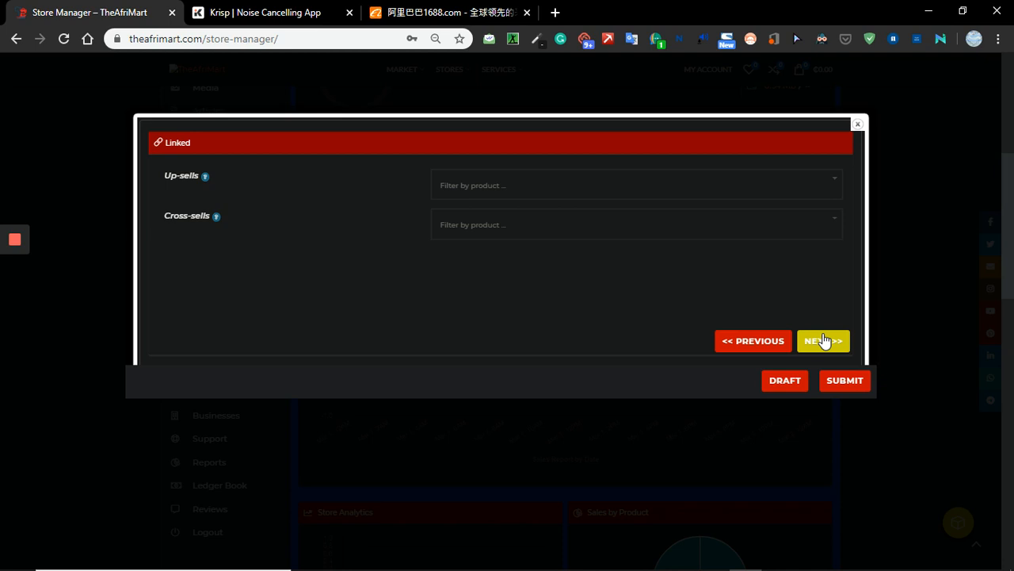
pyautogui.click(498, 188)
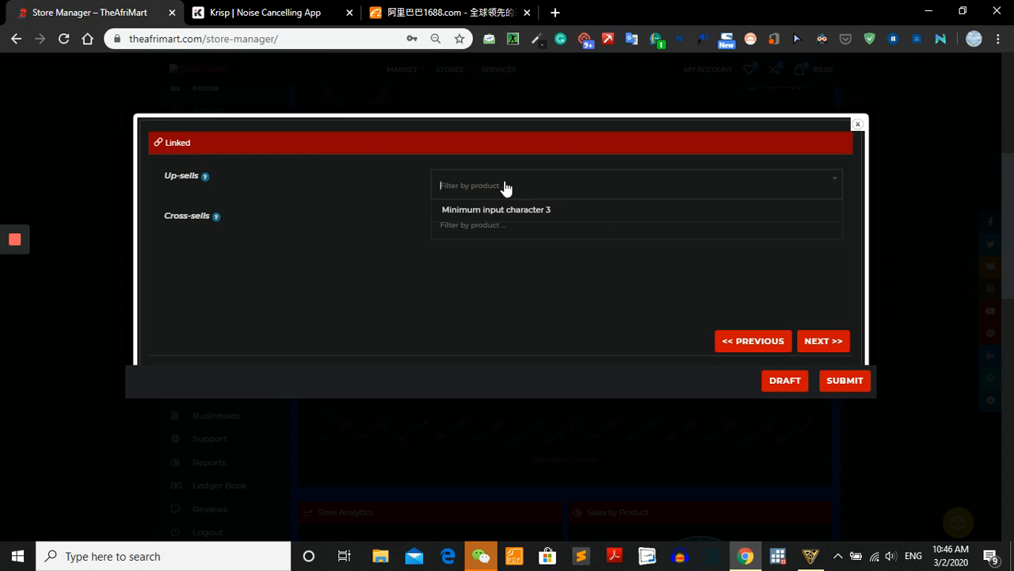
pyautogui.write('cha')
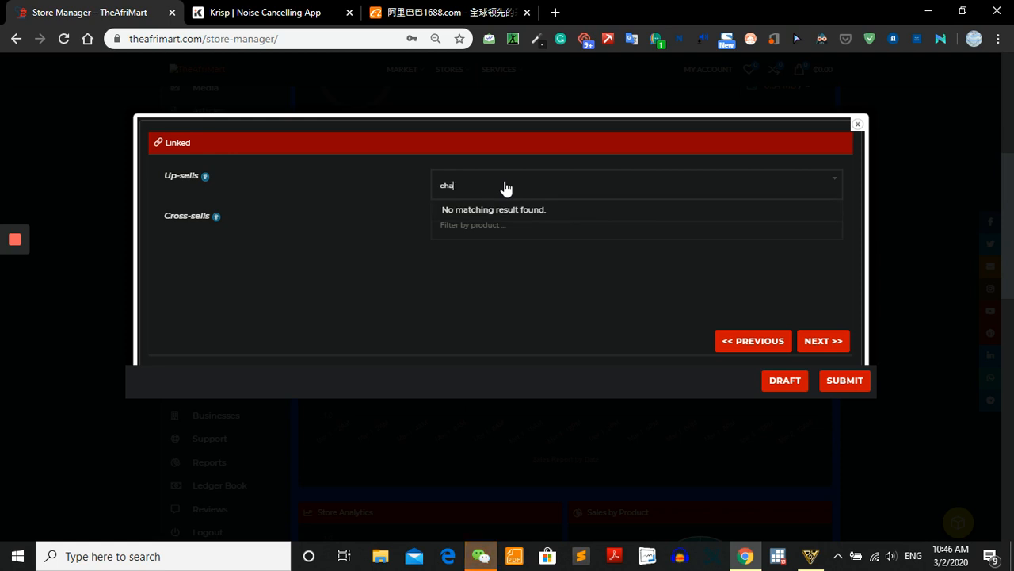
pyautogui.press('BackSpace')
pyautogui.press('BackSpace')
pyautogui.press('BackSpace')
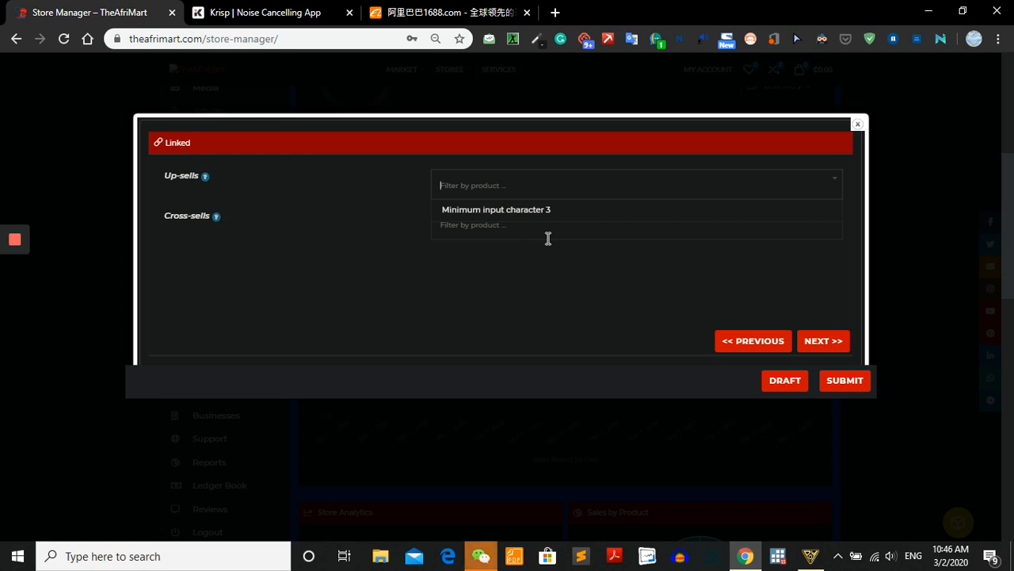
# Enter "We offer free logo printing on should you buy in bulk. Customize your mouse to have a brand" as the product's benefit for buying.
pyautogui.click(824, 342)
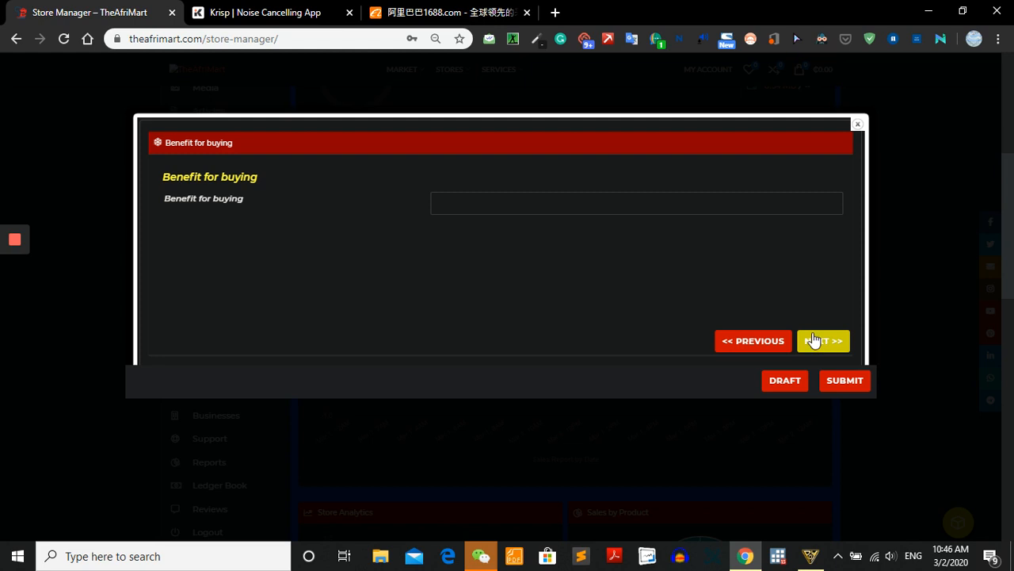
pyautogui.click(445, 199)
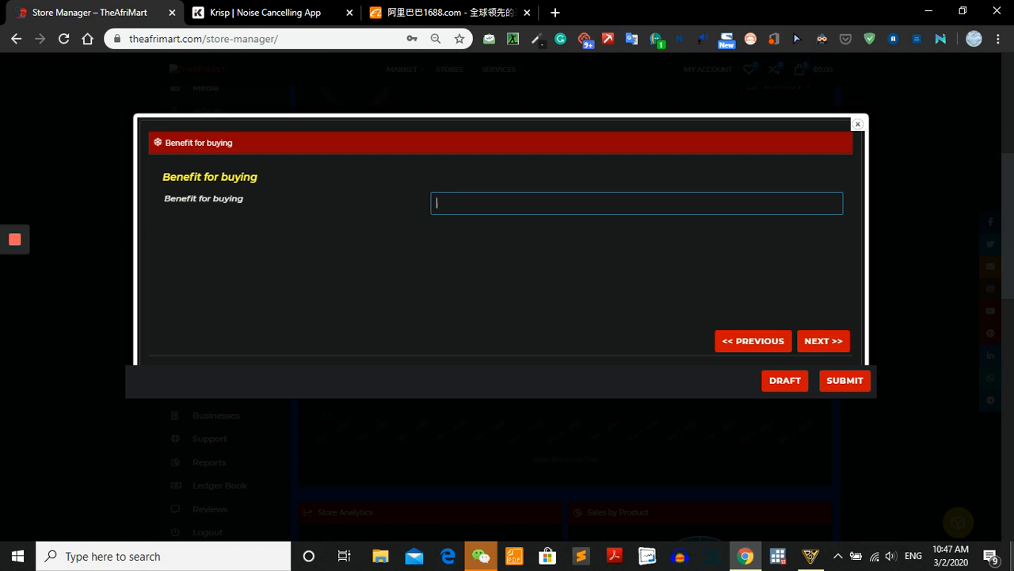
pyautogui.write('Yes')
pyautogui.press('BackSpace')
pyautogui.press('BackSpace')
pyautogui.write('We offer free logo pro')
pyautogui.press('BackSpace')
pyautogui.write('initing on your')
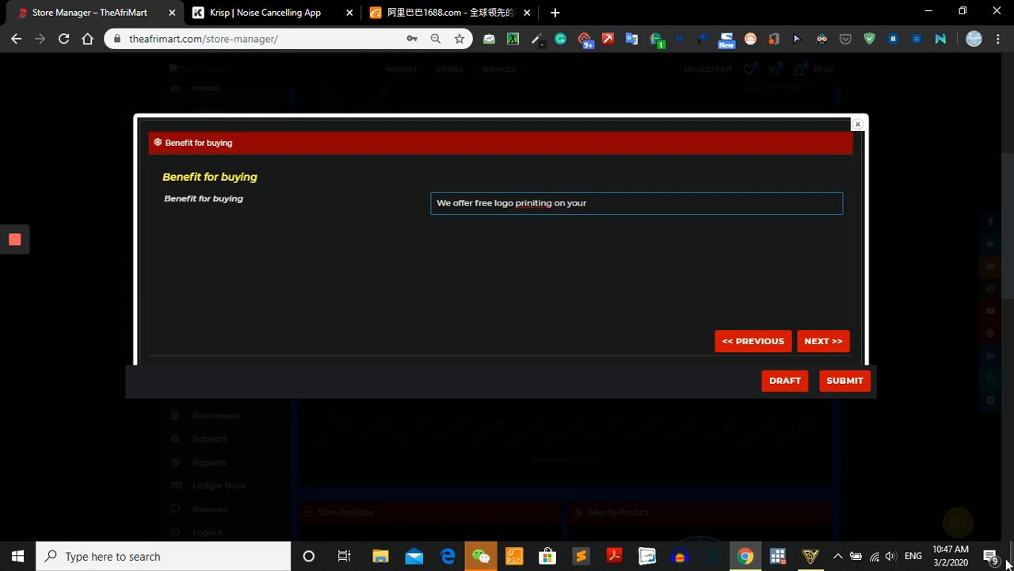
pyautogui.click(535, 204)
pyautogui.press('BackSpace')
pyautogui.press('BackSpace')
pyautogui.press('BackSpace')
pyautogui.press('BackSpace')
pyautogui.press('BackSpace')
pyautogui.press('BackSpace')
pyautogui.write('should you ')
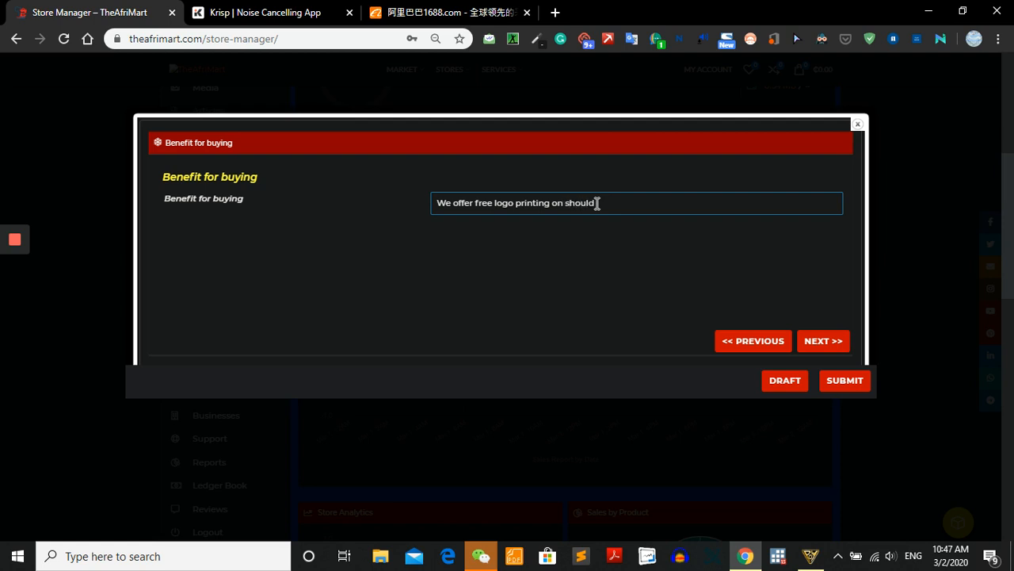
pyautogui.write('buy in bulk. Customix')
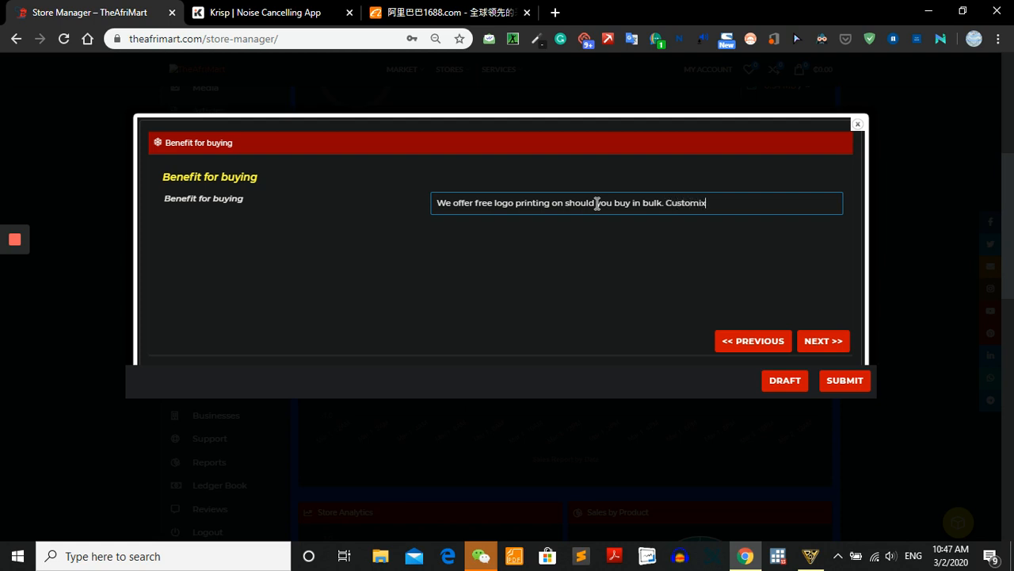
pyautogui.press('BackSpace')
pyautogui.write('ze your mouse to have a brand')
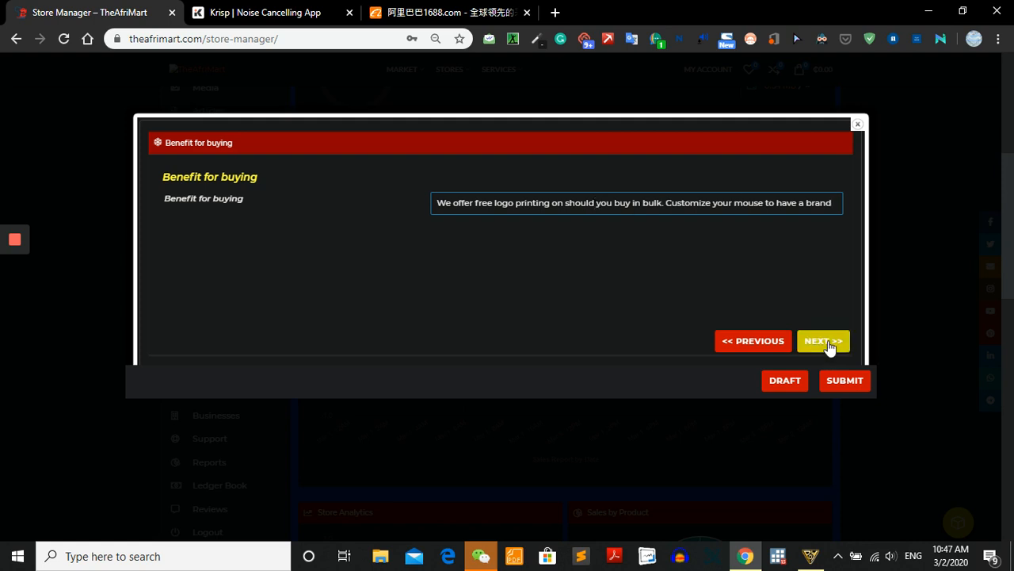
# Set the product's overall minimum quantity to 2 and maximum quantity to 500, and allow combination of variations.
pyautogui.click(824, 341)
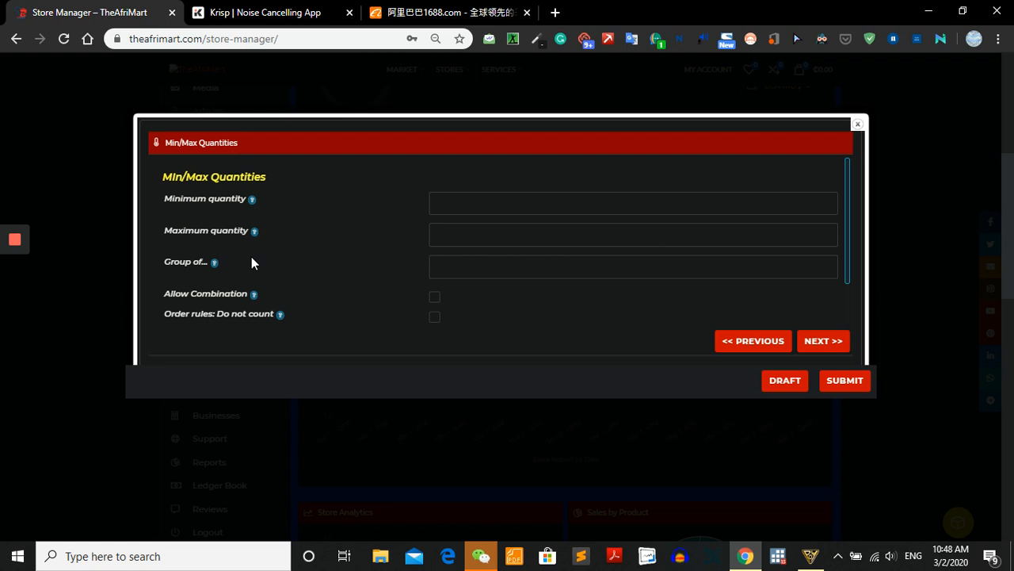
pyautogui.click(564, 203)
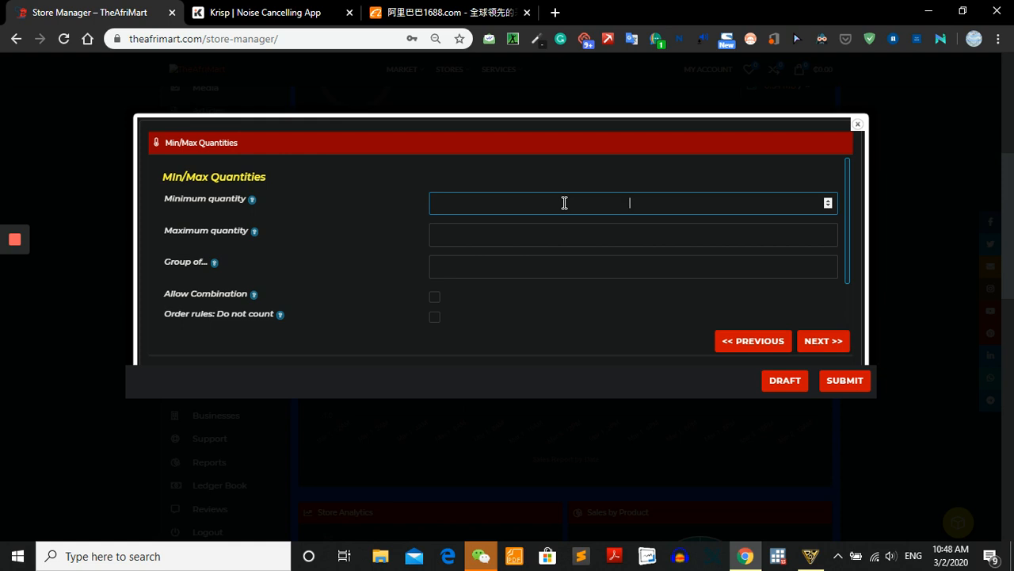
pyautogui.write('2')
pyautogui.click(542, 229)
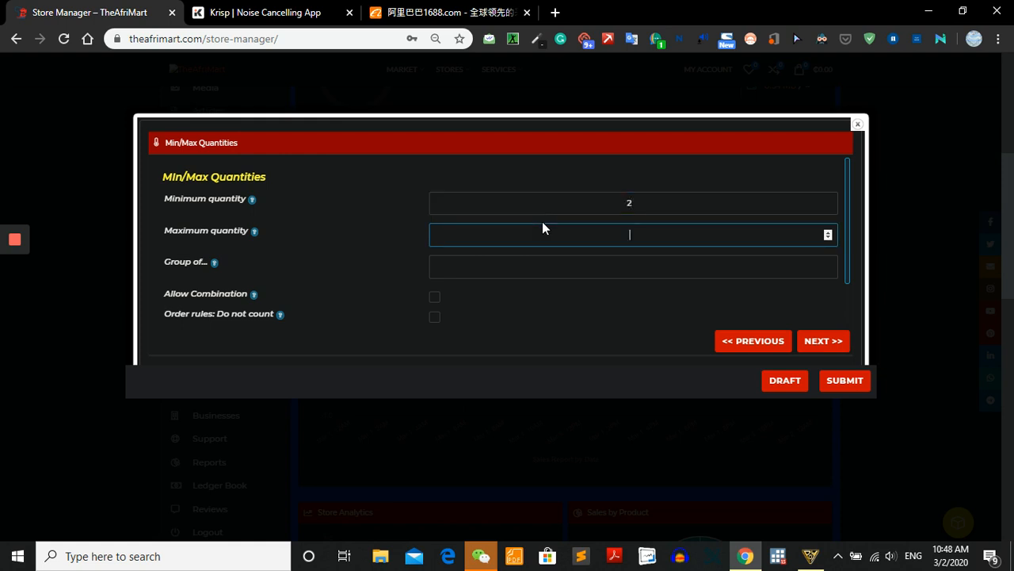
pyautogui.write('500')
pyautogui.click(436, 303)
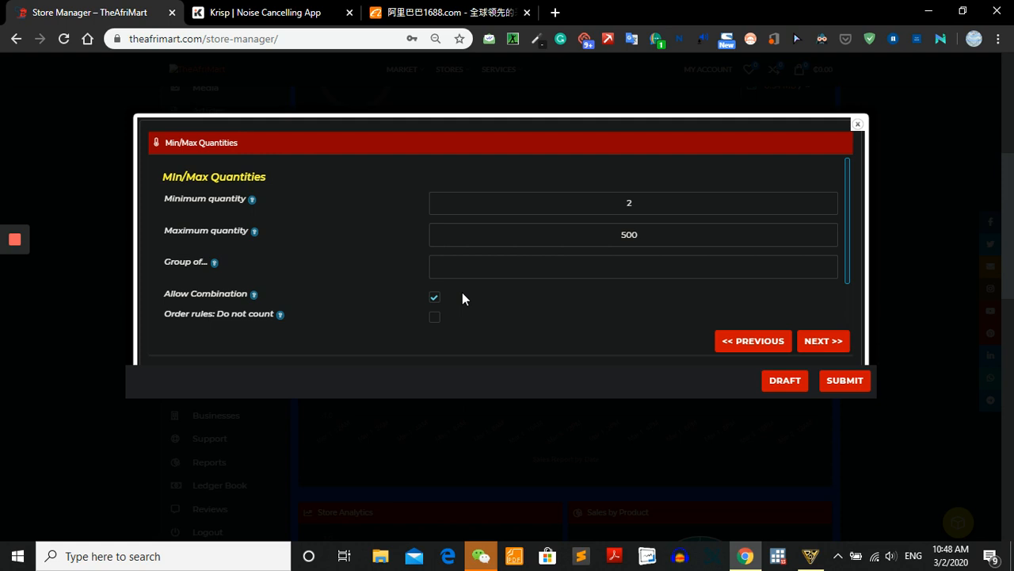
# Review the product's policy label and its shipping, refund and cancellation policy texts.
pyautogui.moveTo(15, 278)
pyautogui.click(824, 346)
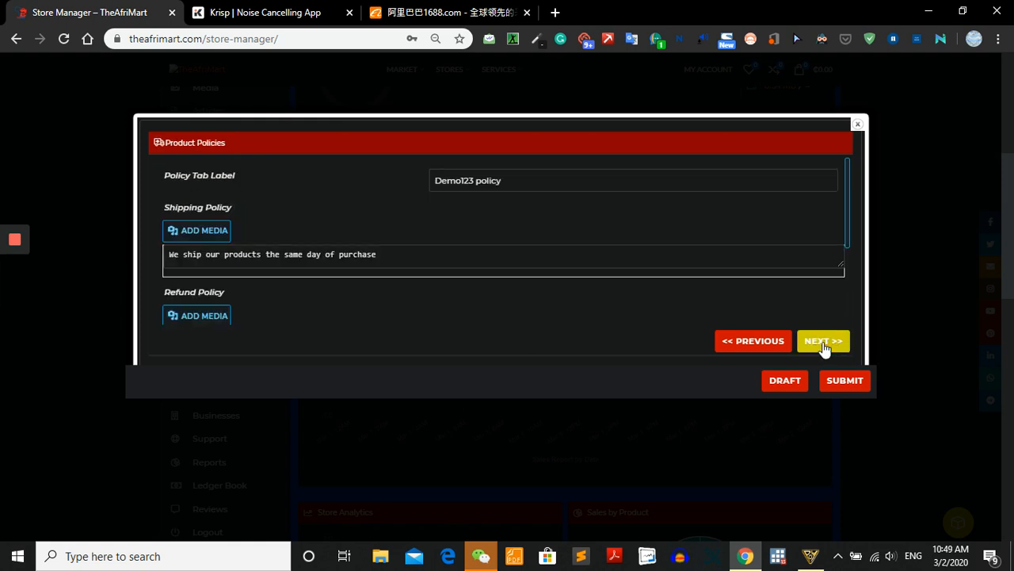
pyautogui.click(529, 183)
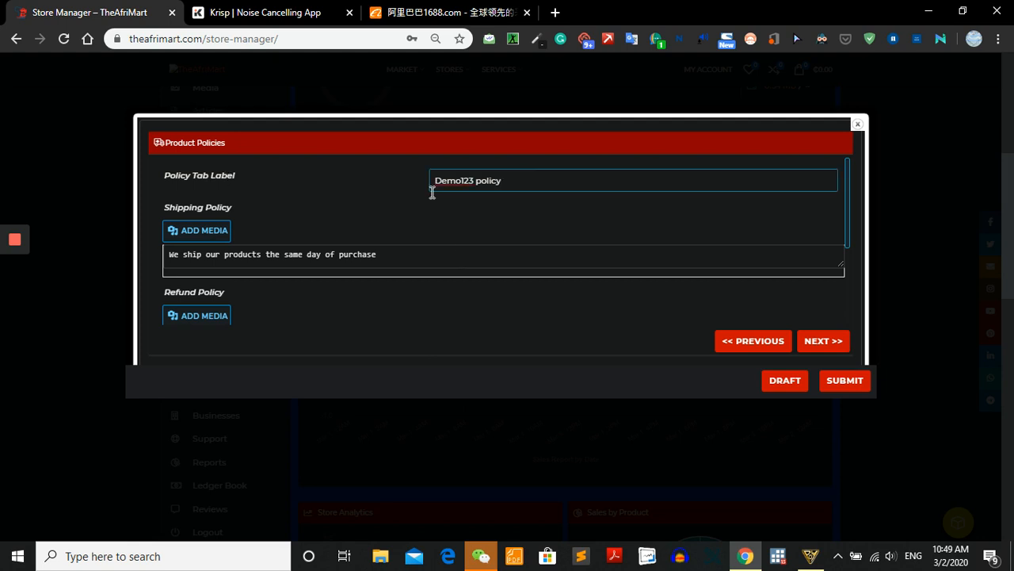
pyautogui.click(426, 257)
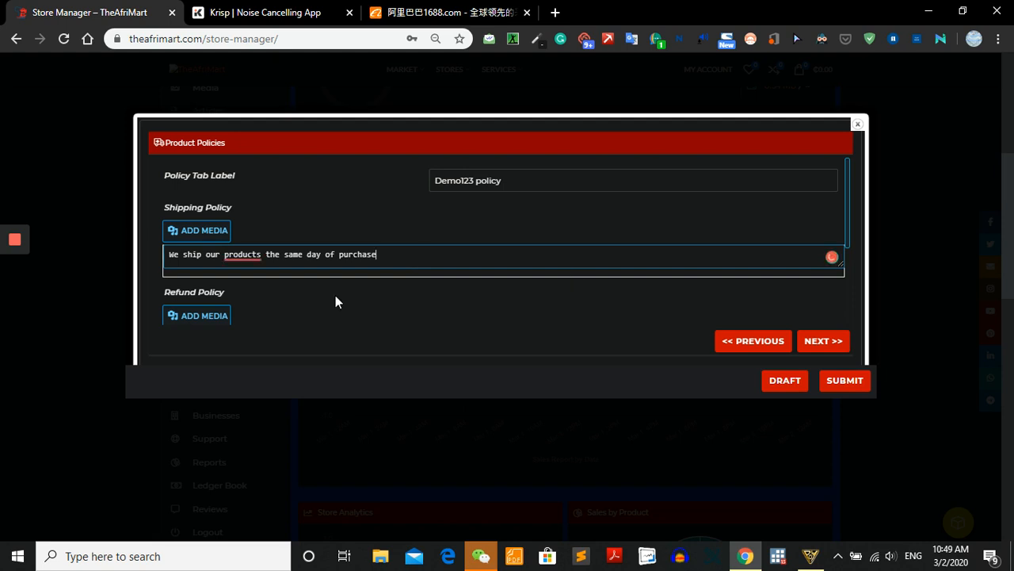
pyautogui.scroll(-2, 252, 237)
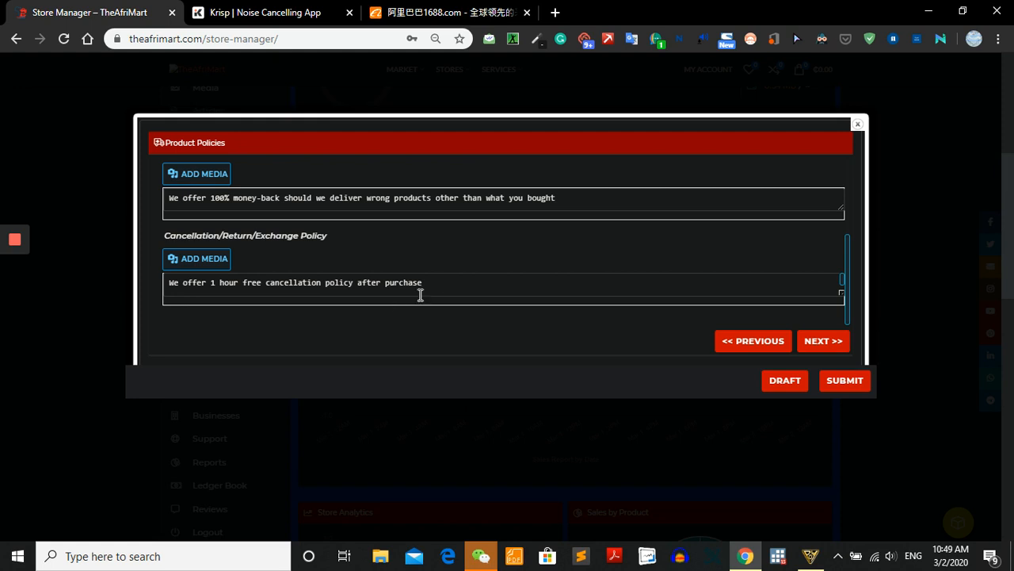
# Enter the purchase note "Thanks for shopping on Demo123. Feel free to follow our store for discounts and promotions" in the advanced settings.
pyautogui.click(806, 347)
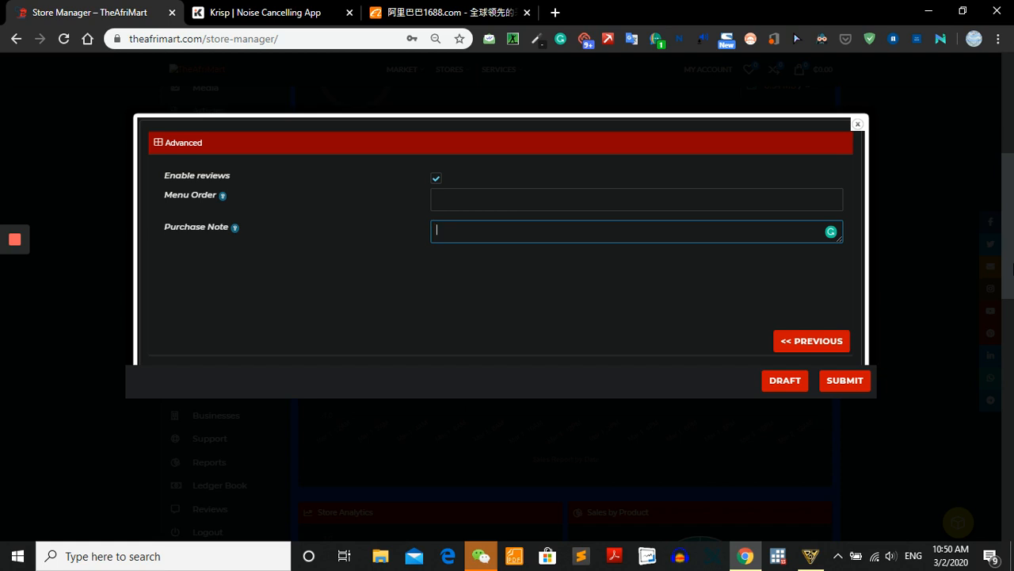
pyautogui.write('Thanks for shoping')
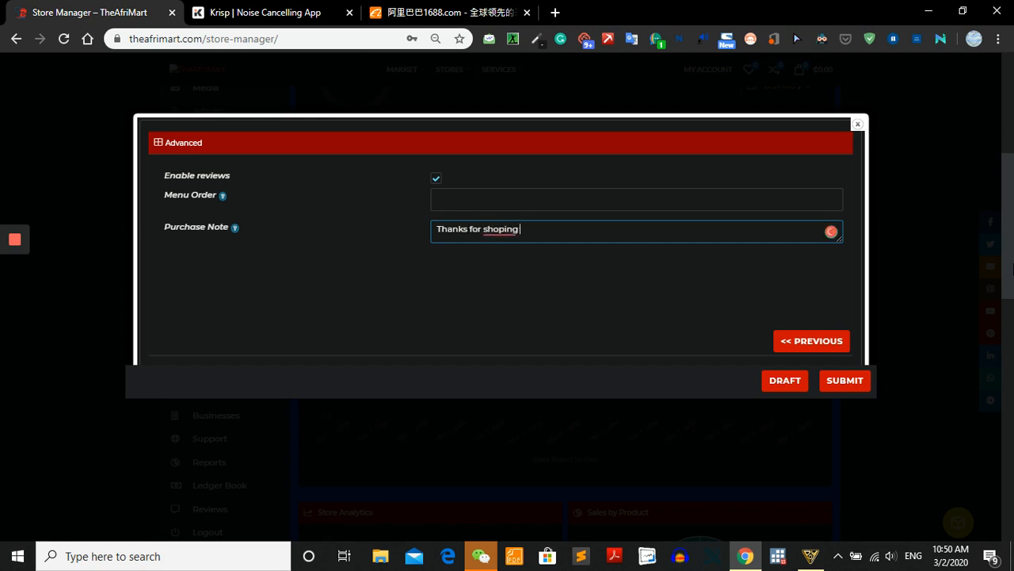
pyautogui.write(' wit')
pyautogui.write('h')
pyautogui.press('BackSpace')
pyautogui.press('BackSpace')
pyautogui.press('BackSpace')
pyautogui.press('BackSpace')
pyautogui.press('BackSpace')
pyautogui.press('BackSpace')
pyautogui.press('BackSpace')
pyautogui.press('BackSpace')
pyautogui.press('BackSpace')
pyautogui.write('pping on Demo')
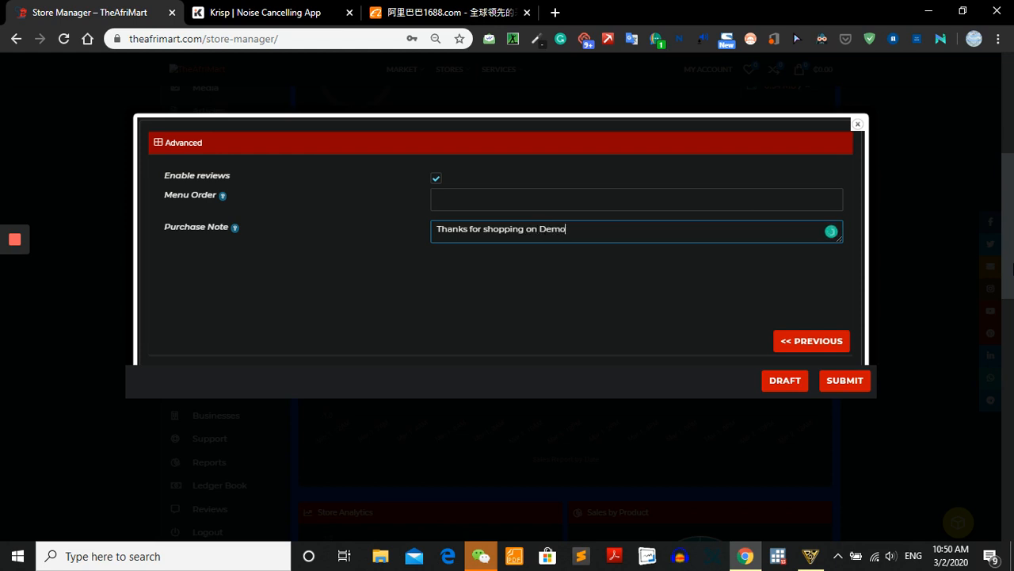
pyautogui.write('123. Feel free to follow')
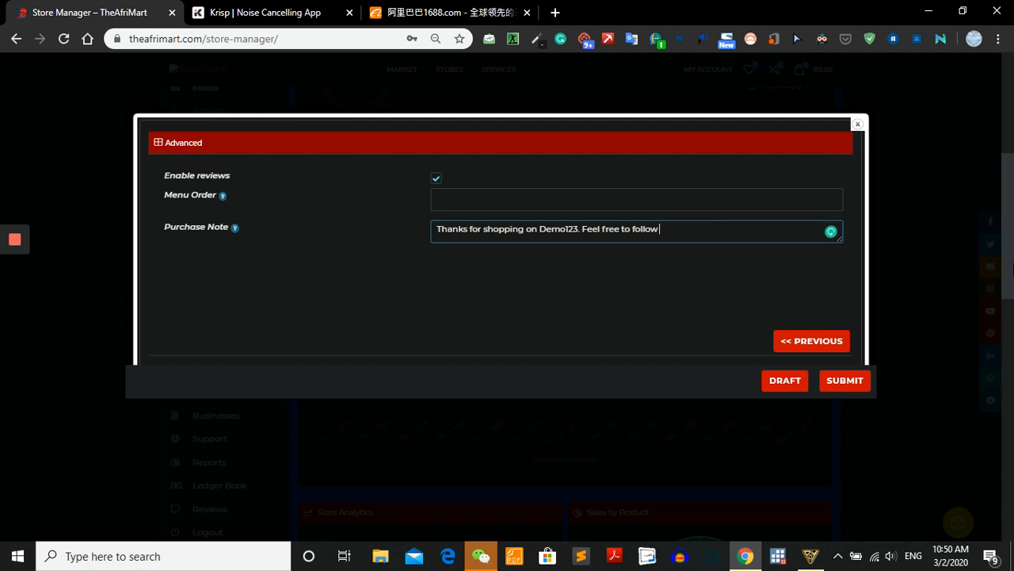
pyautogui.write(' our store for discounts and promotions')
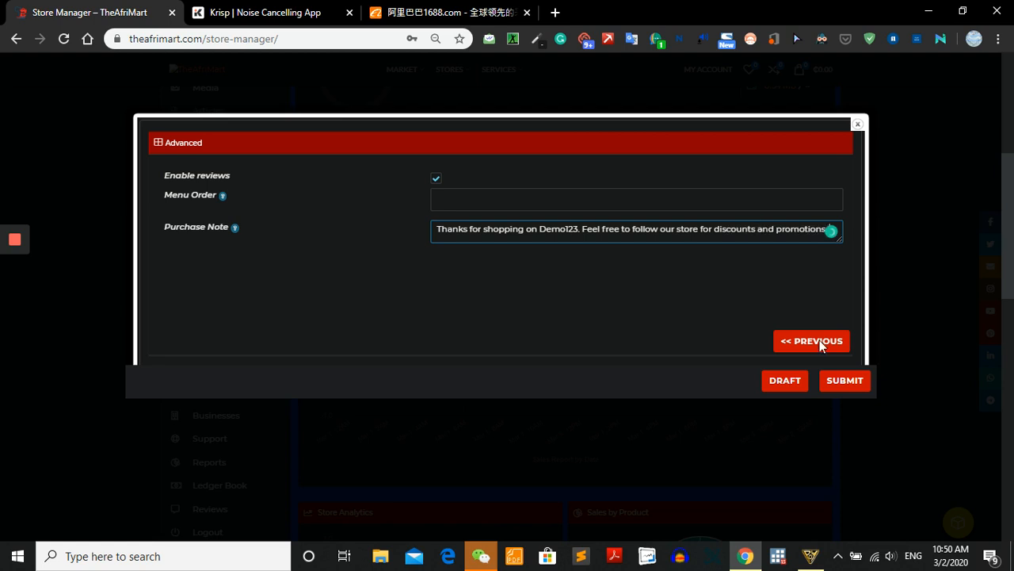
pyautogui.click(787, 381)
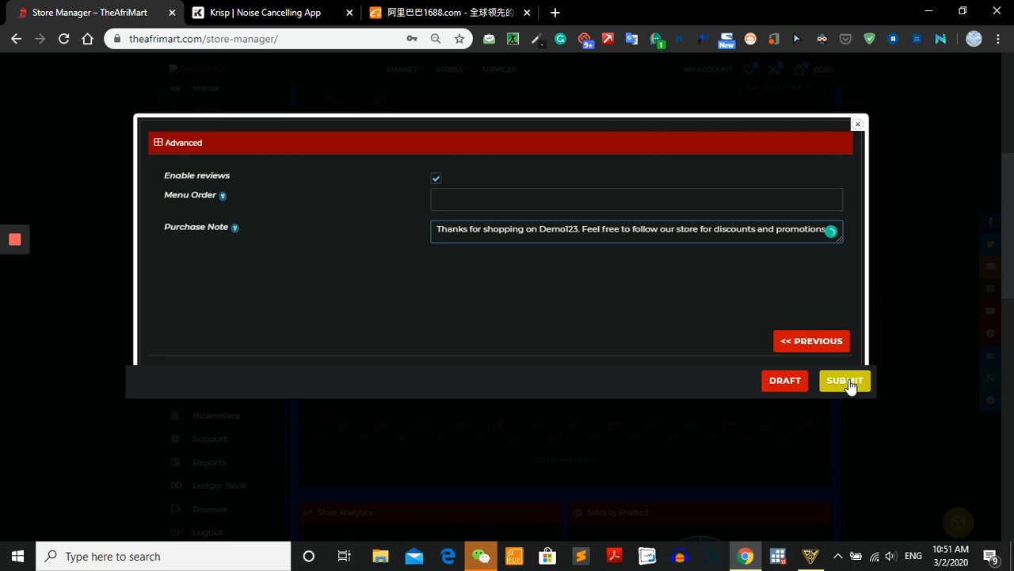
pyautogui.moveTo(12, 252)
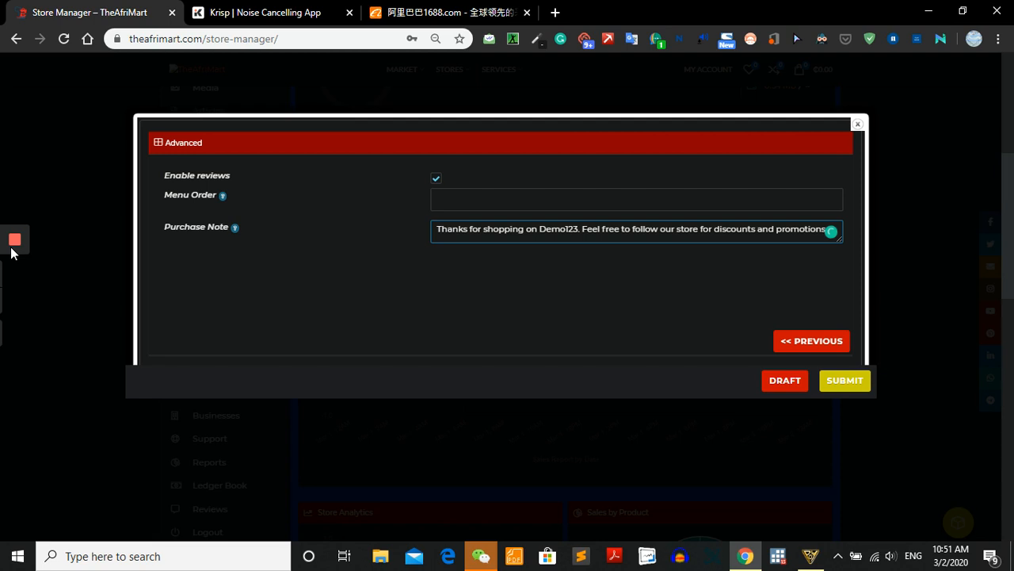